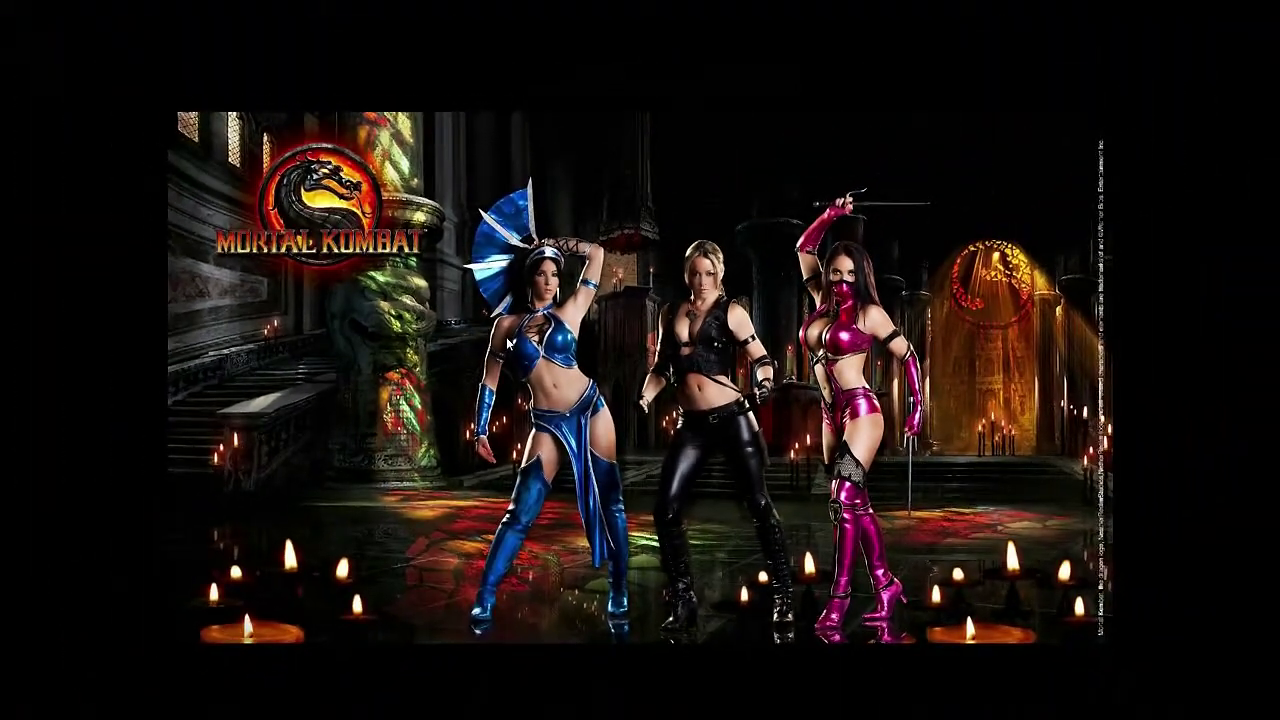
Open the Windows Start menu to find TotalMedia Extreme 2 in the programs list.
{"action": "key", "text": "super"}
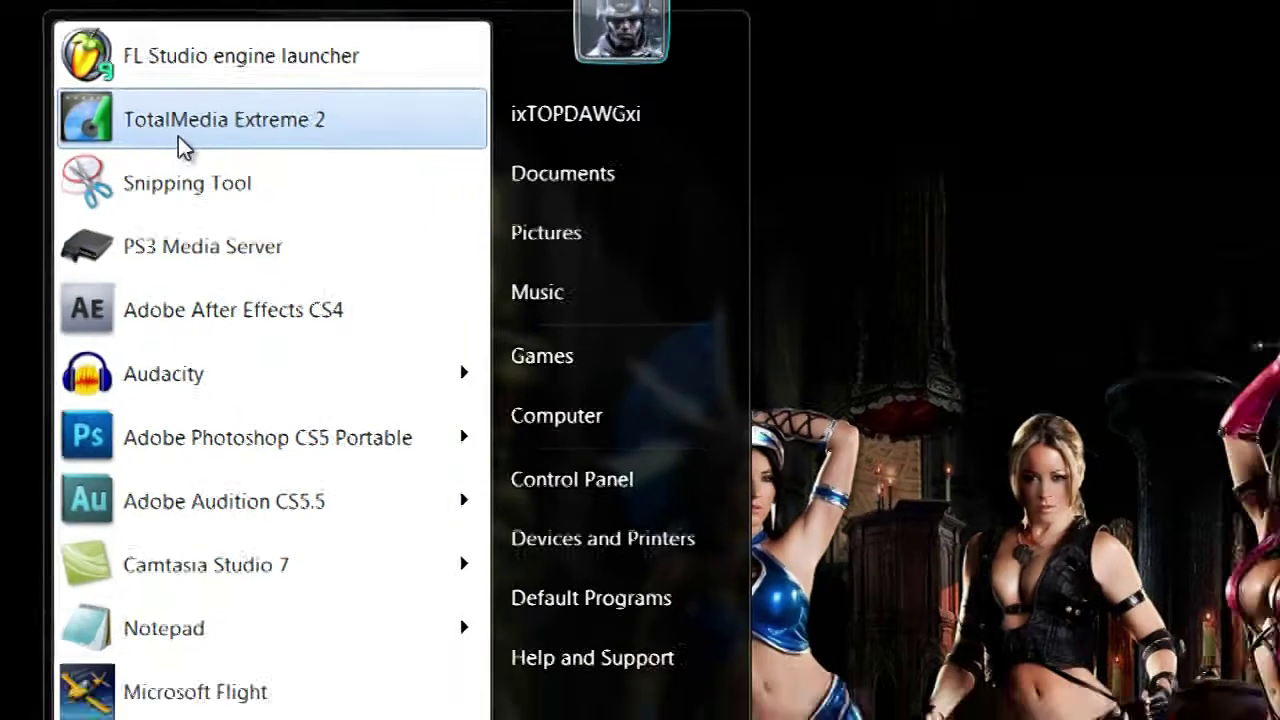
Launch TotalMedia Extreme 2 with Hauppauge HD PVR Capture as the source and open its picture settings.
{"action": "left_click", "coordinate": [160, 140]}
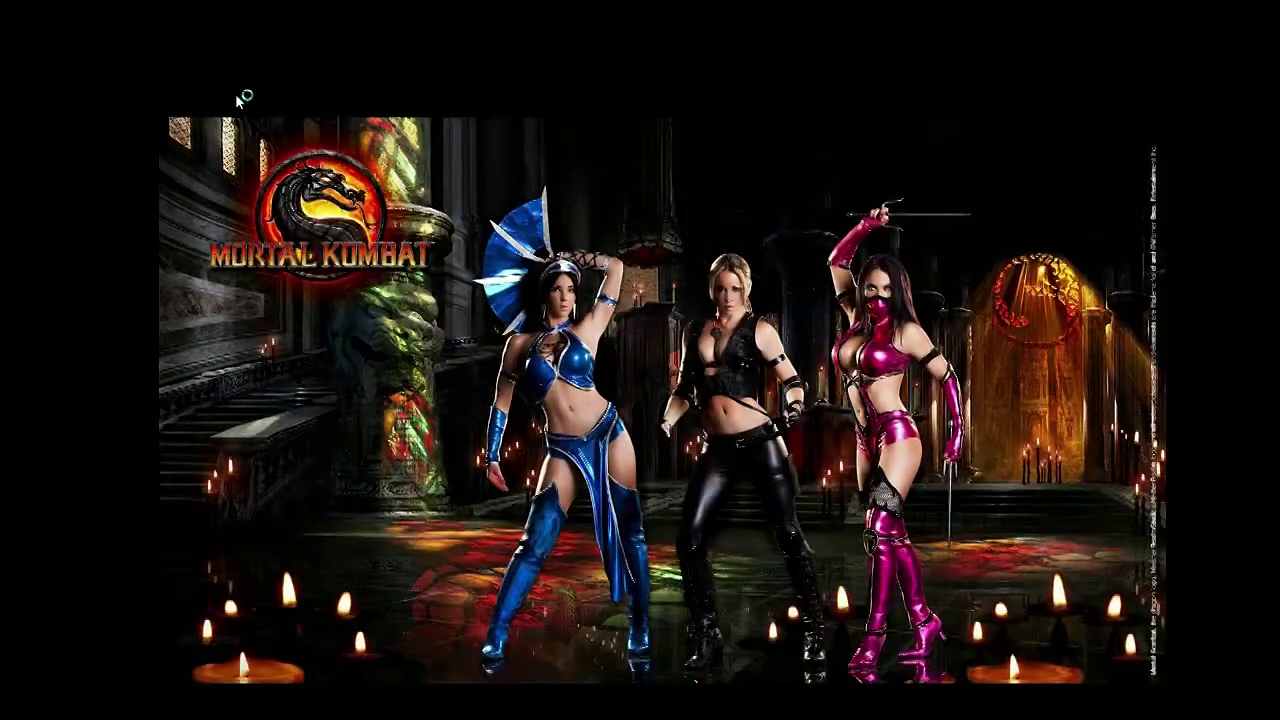
{"action": "mouse_move", "coordinate": [497, 218]}
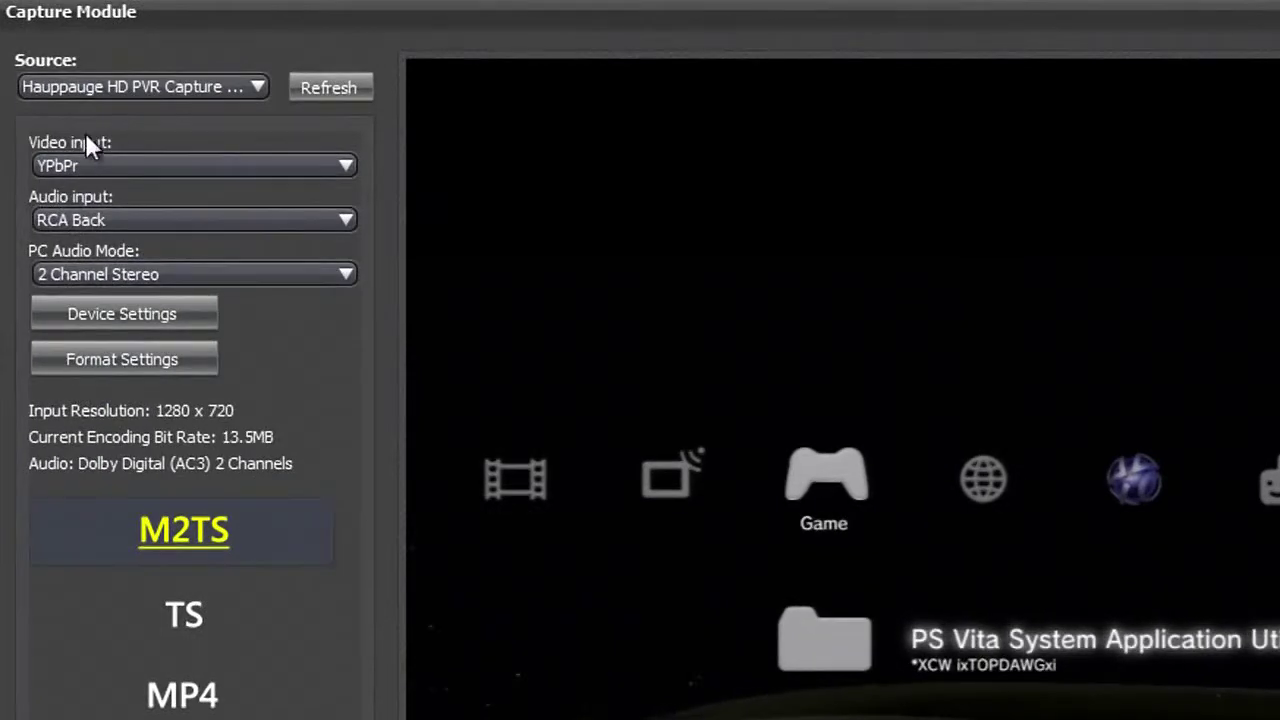
{"action": "left_click", "coordinate": [107, 84]}
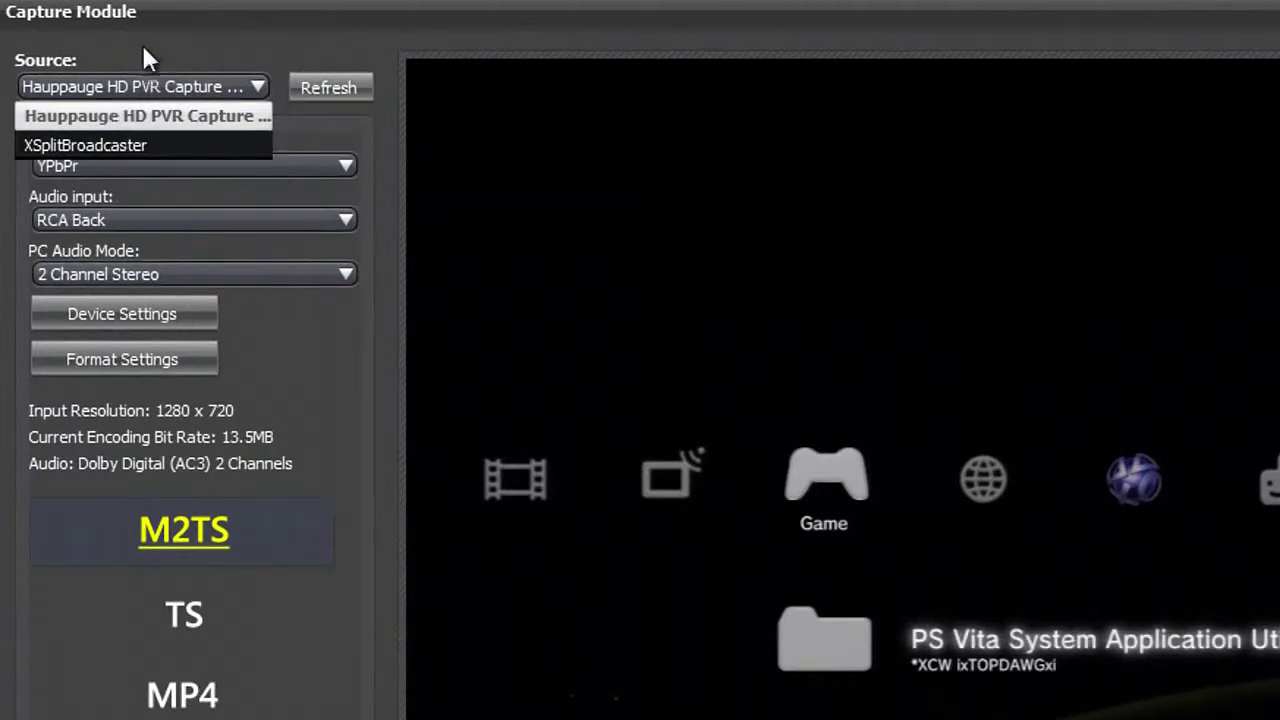
{"action": "left_click", "coordinate": [145, 117]}
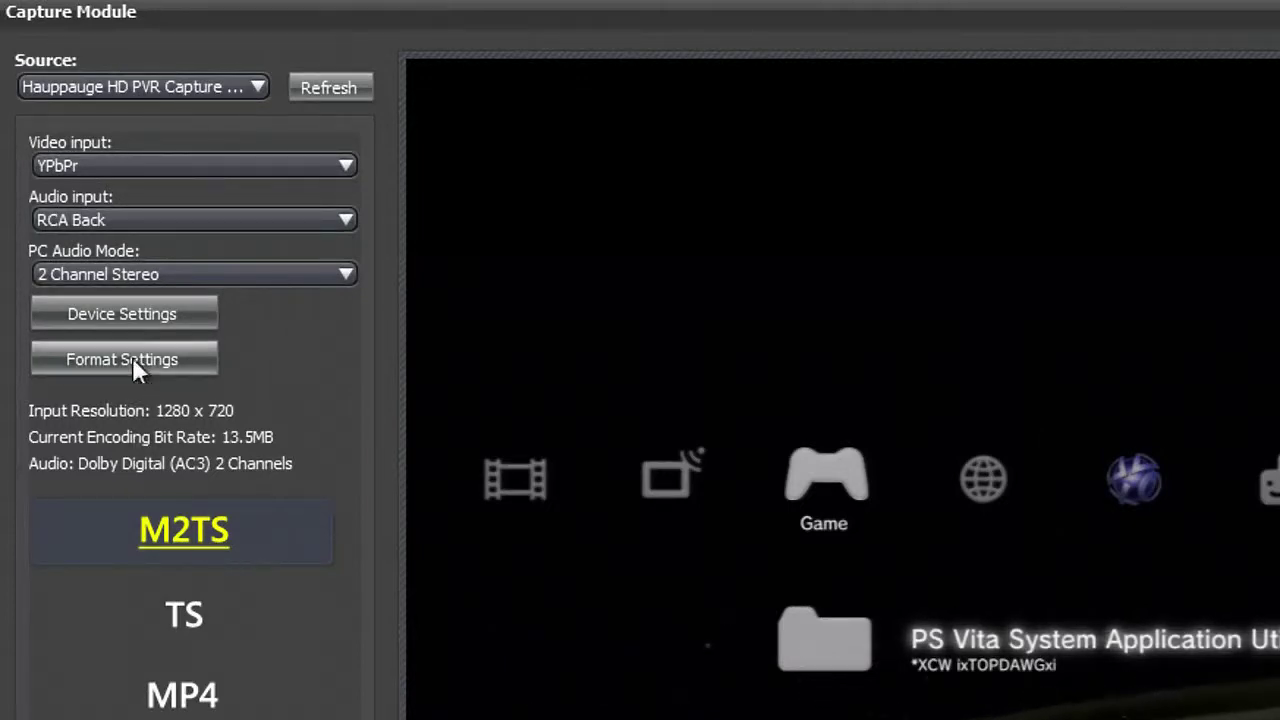
{"action": "left_click", "coordinate": [129, 312]}
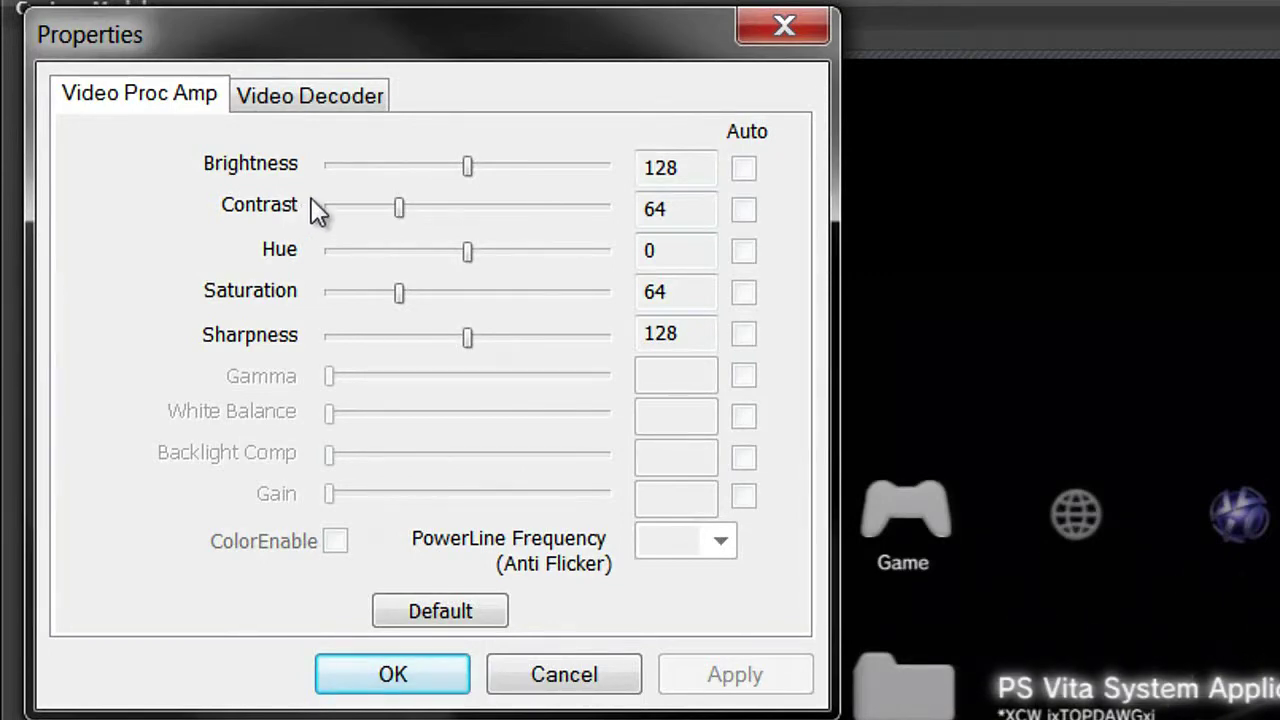
{"action": "left_click", "coordinate": [381, 677]}
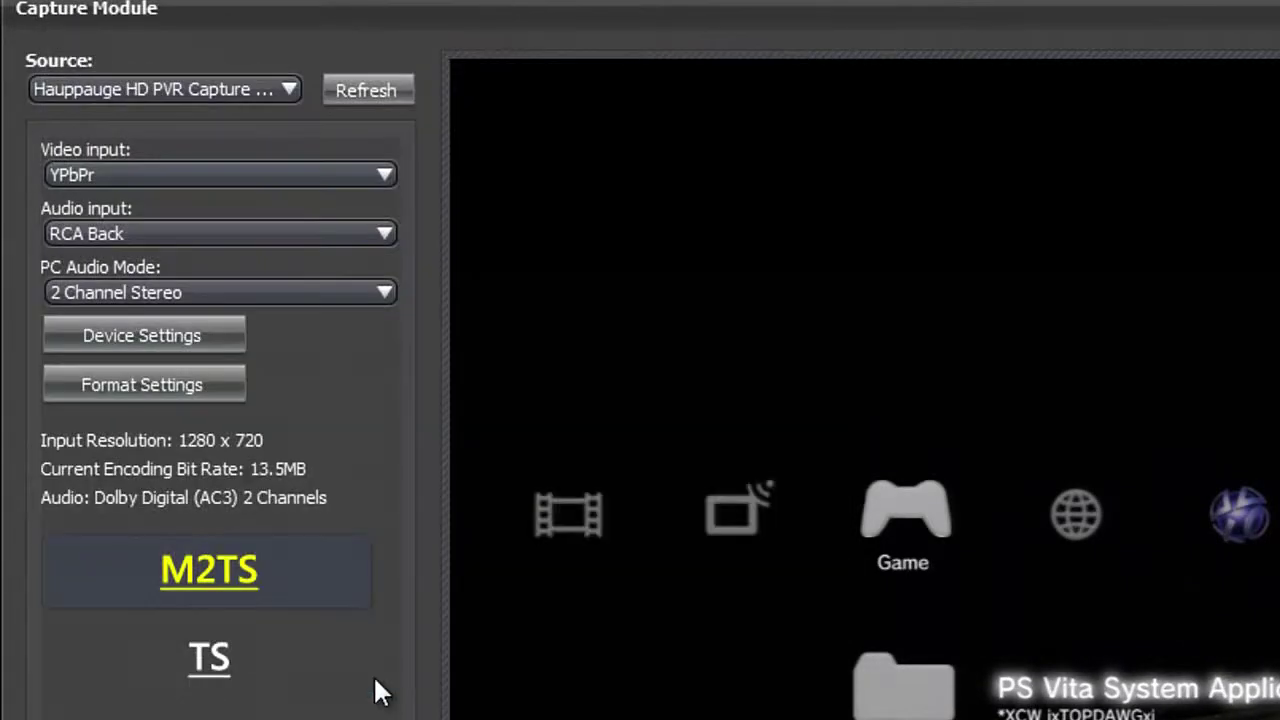
Keep the encoder format at 13.5 Mbps Constant Bitrate with AC3 audio and confirm.
{"action": "left_click", "coordinate": [193, 382]}
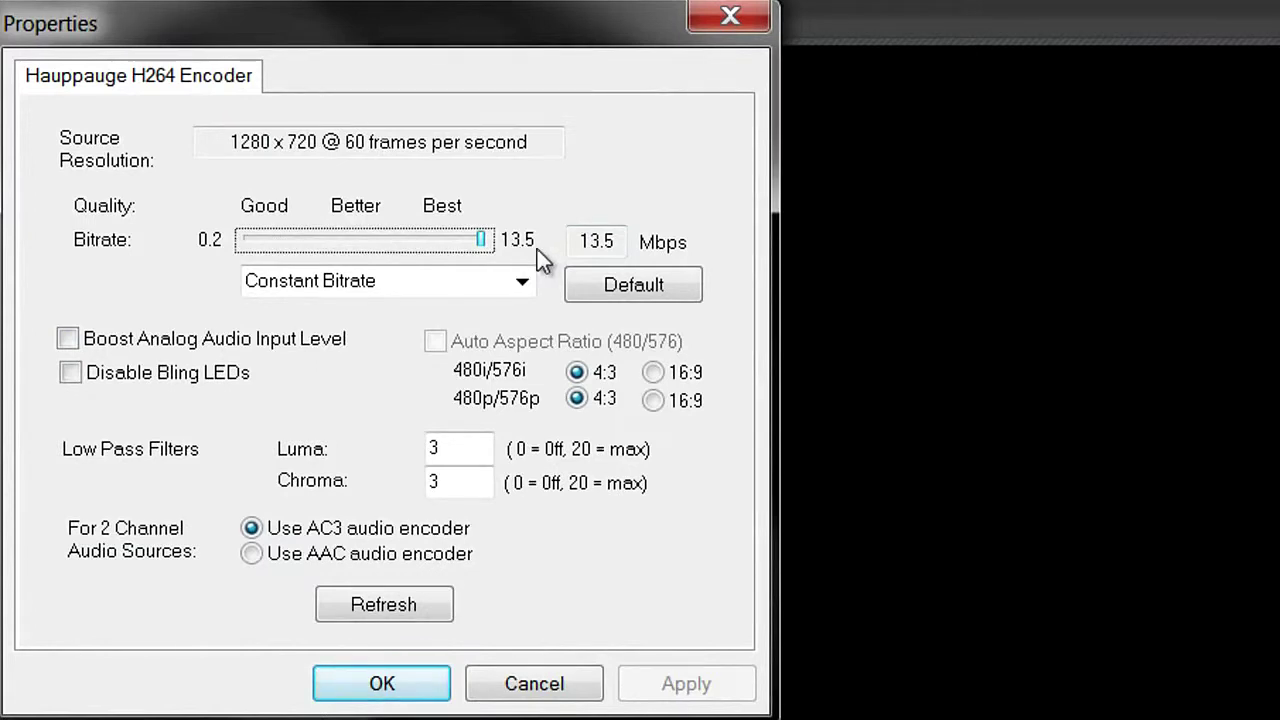
{"action": "left_click", "coordinate": [522, 282]}
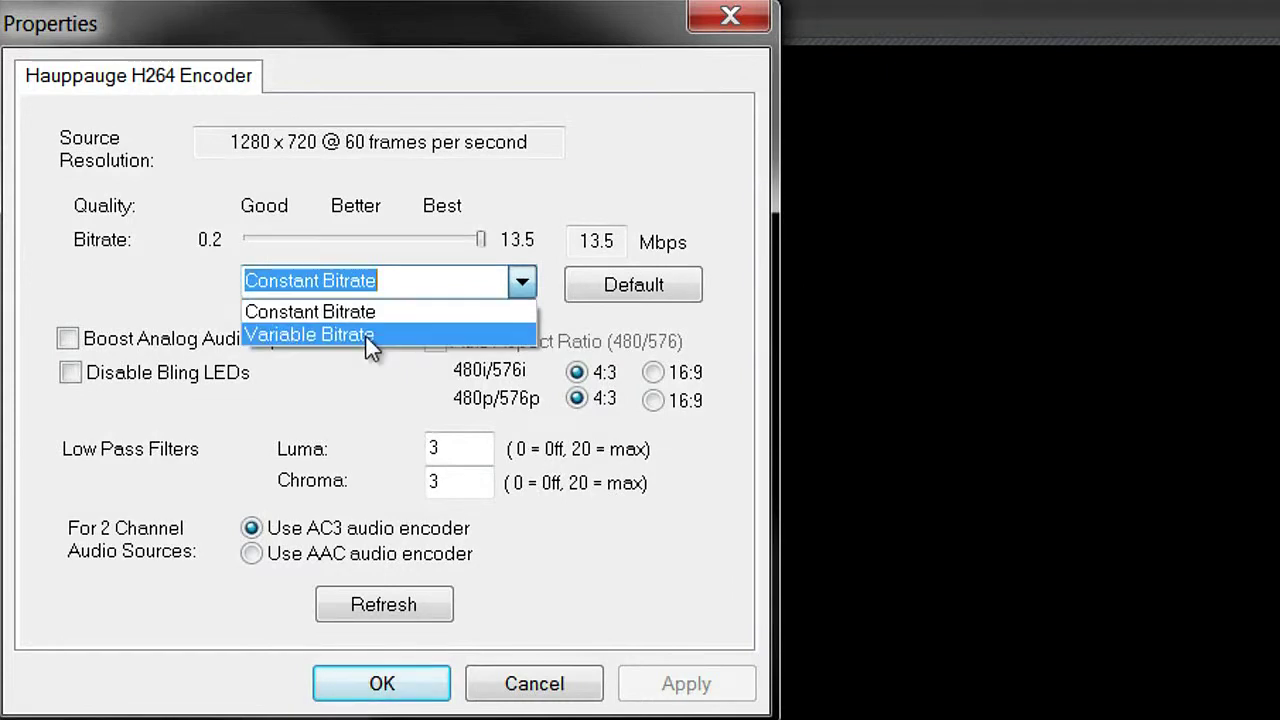
{"action": "left_click", "coordinate": [153, 288]}
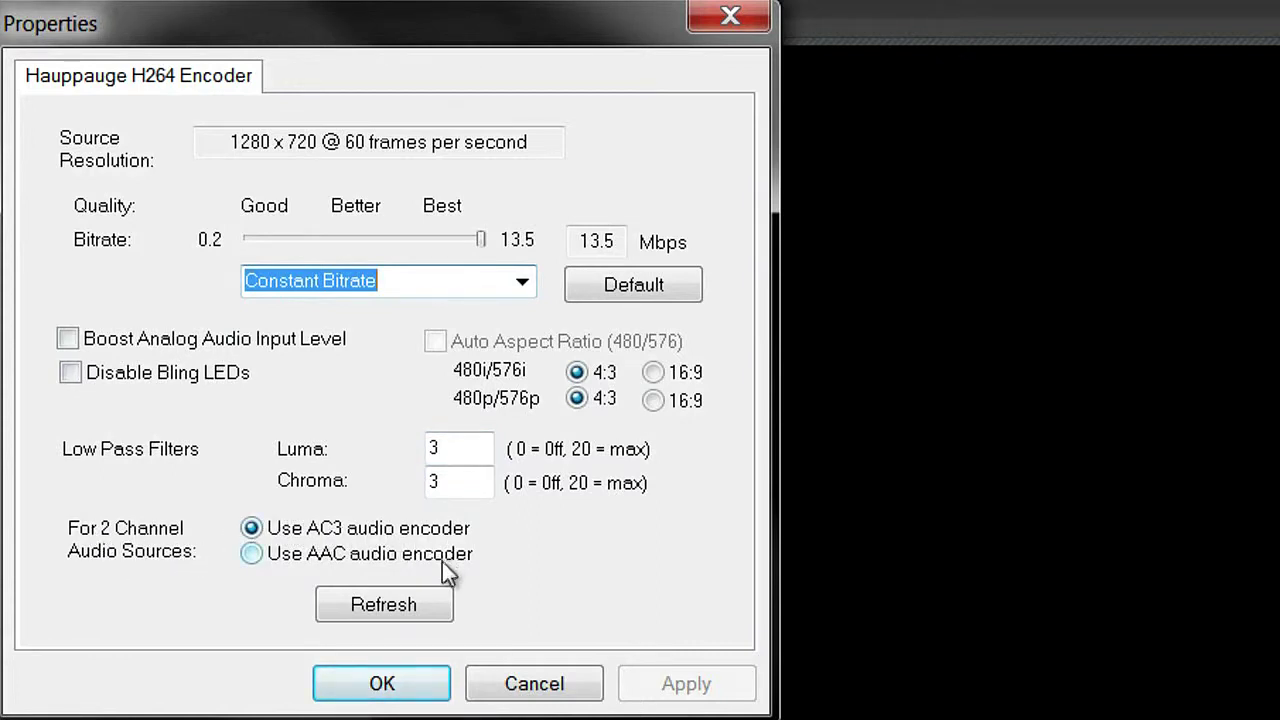
{"action": "left_click", "coordinate": [398, 682]}
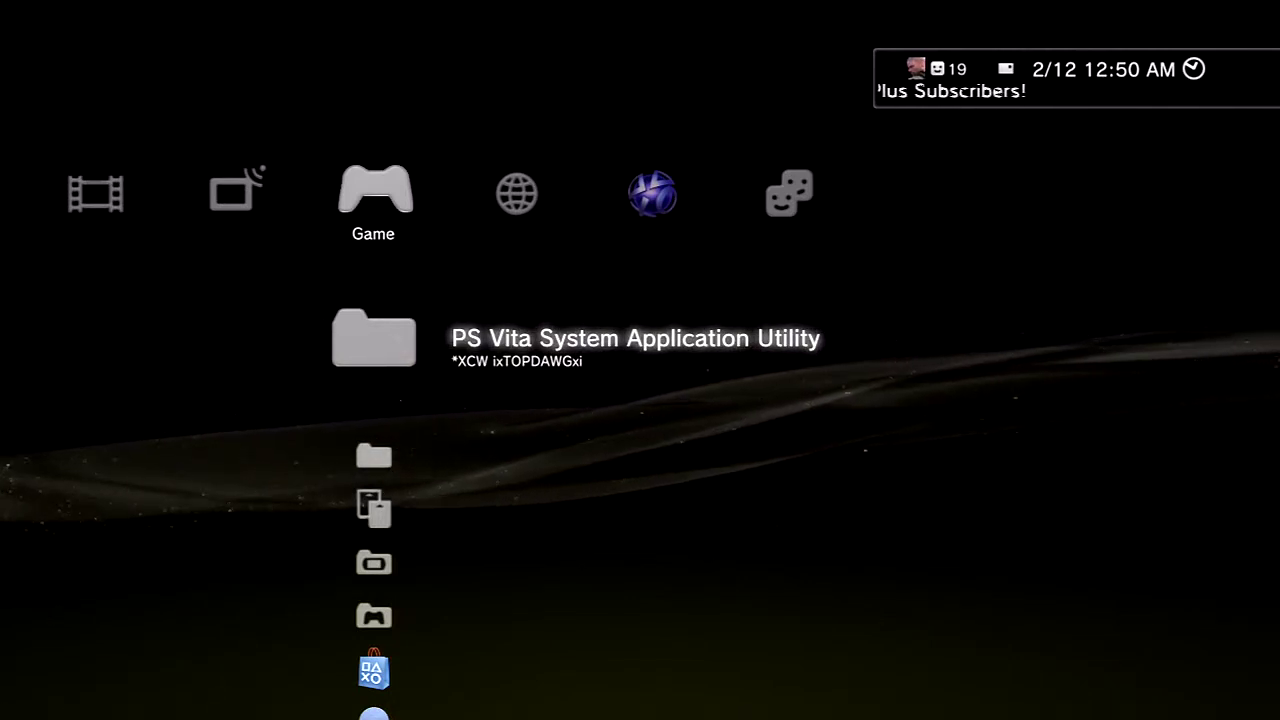
Navigate to Video Output Settings under the PS3 Display Settings.
{"action": "key", "text": "Left"}
{"action": "key", "text": "Left"}
{"action": "key", "text": "Left"}
{"action": "key", "text": "Left"}
{"action": "key", "text": "Left"}
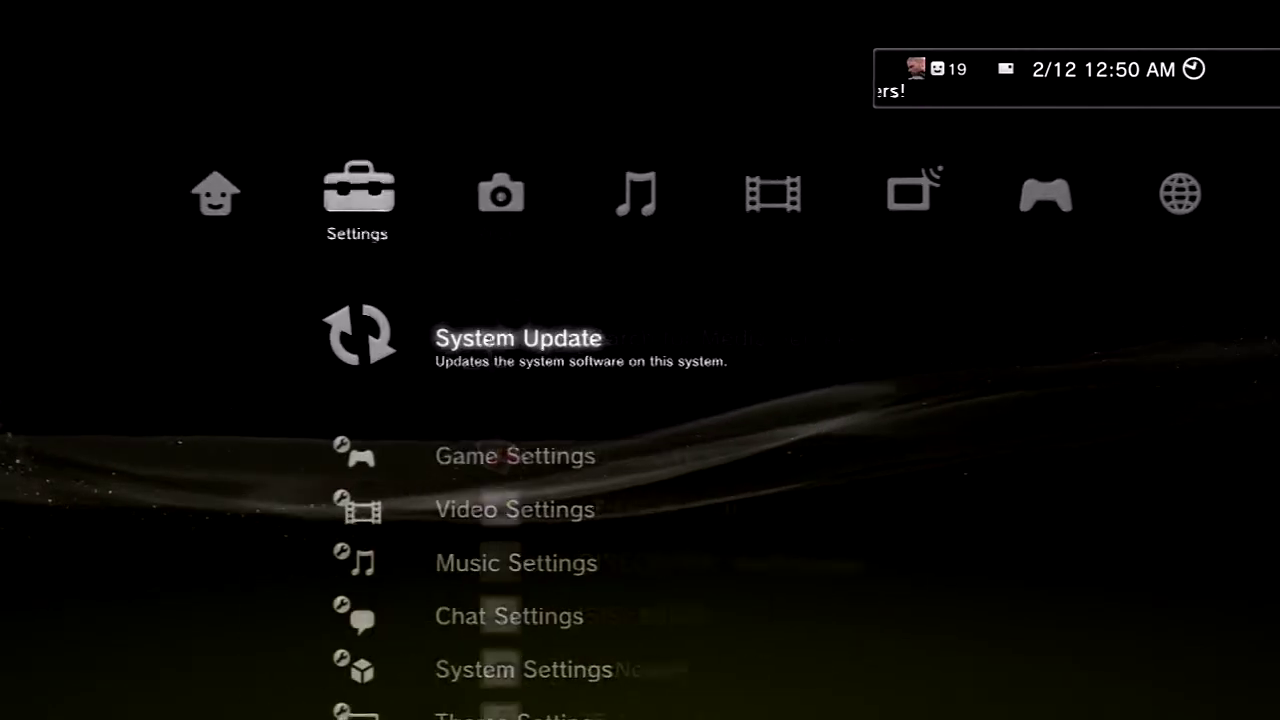
{"action": "key", "text": "Down"}
{"action": "key", "text": "Down"}
{"action": "key", "text": "Down"}
{"action": "key", "text": "Down"}
{"action": "key", "text": "Down"}
{"action": "key", "text": "Down"}
{"action": "key", "text": "Down"}
{"action": "key", "text": "Down"}
{"action": "key", "text": "Down"}
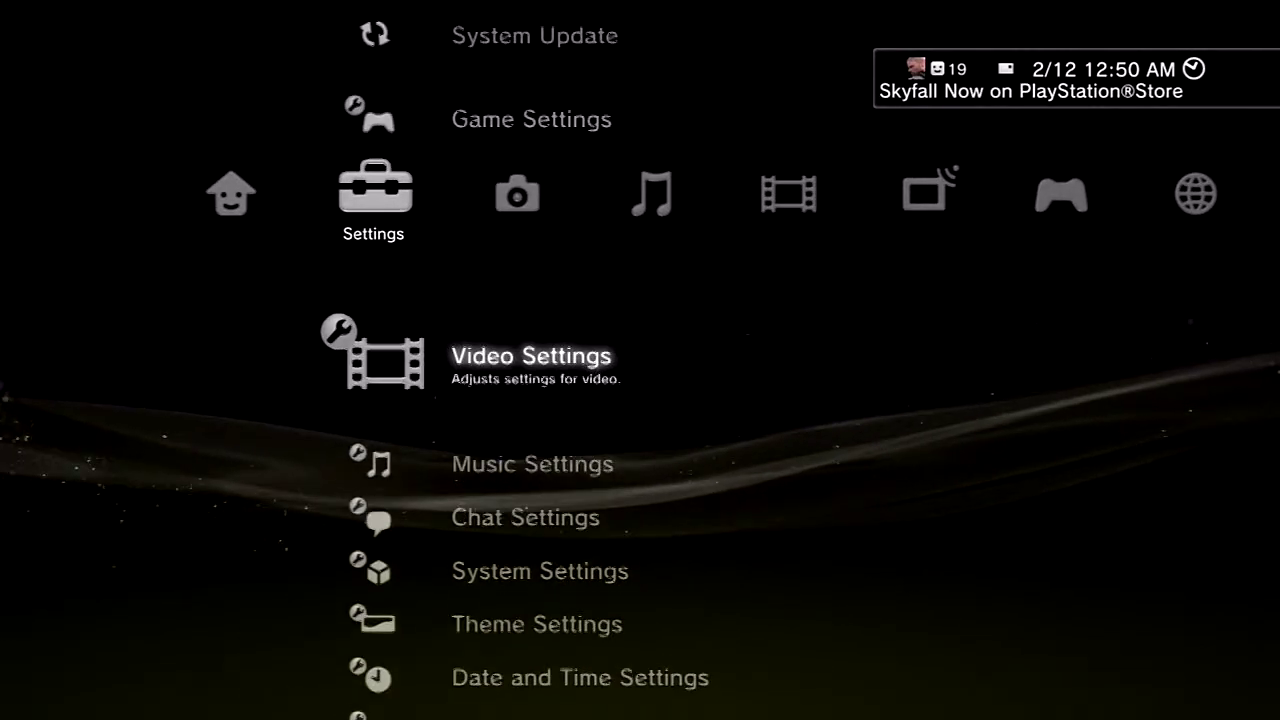
{"action": "key", "text": "Down"}
{"action": "key", "text": "Down"}
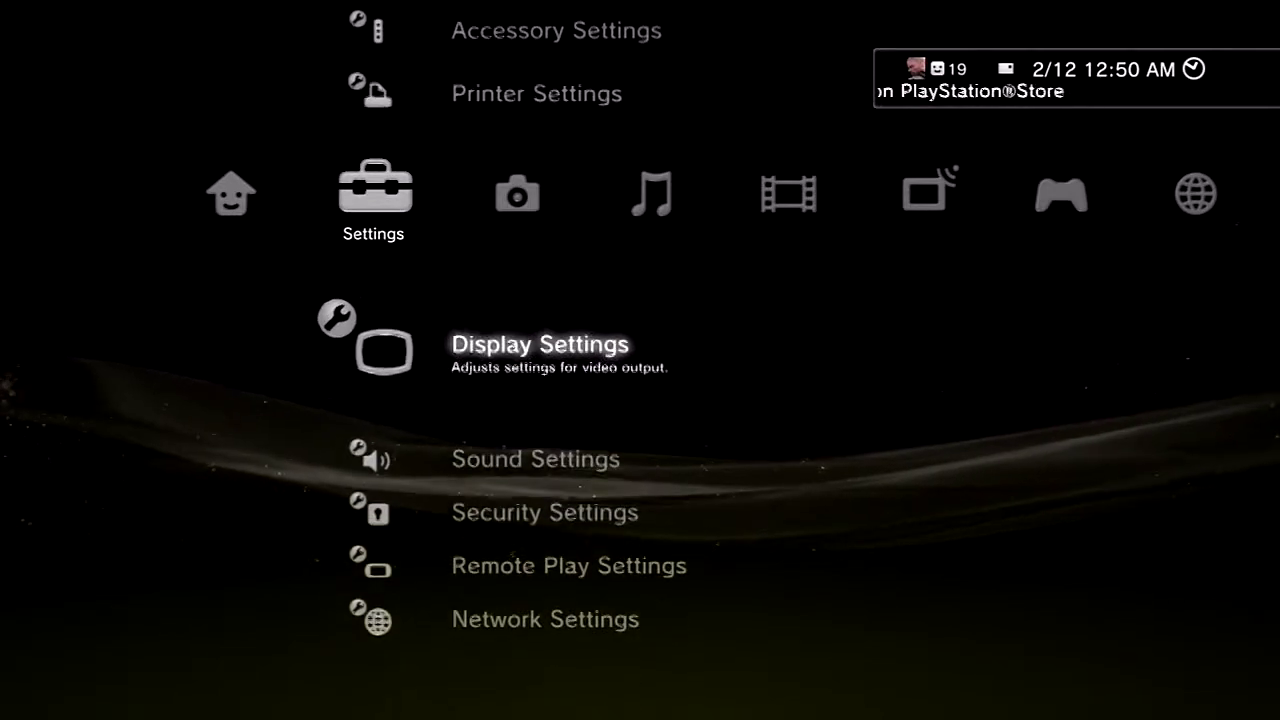
{"action": "key", "text": "Return"}
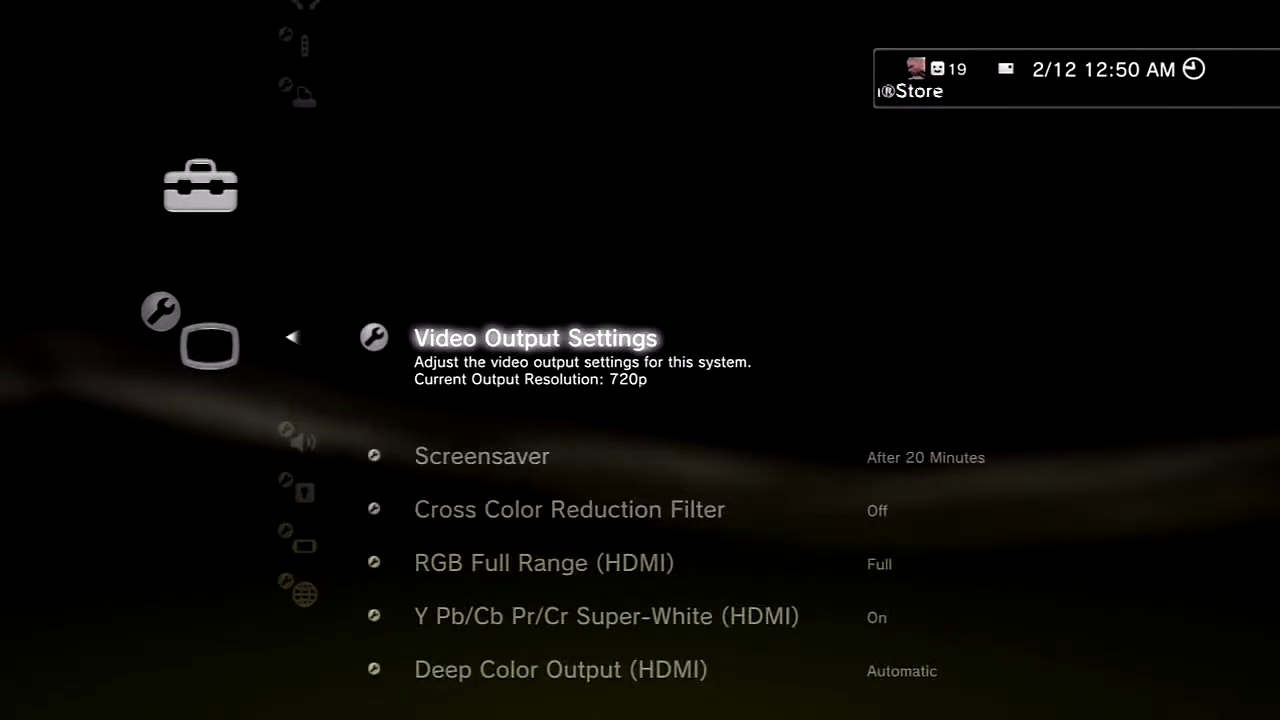
{"action": "key", "text": "Down"}
{"action": "key", "text": "Down"}
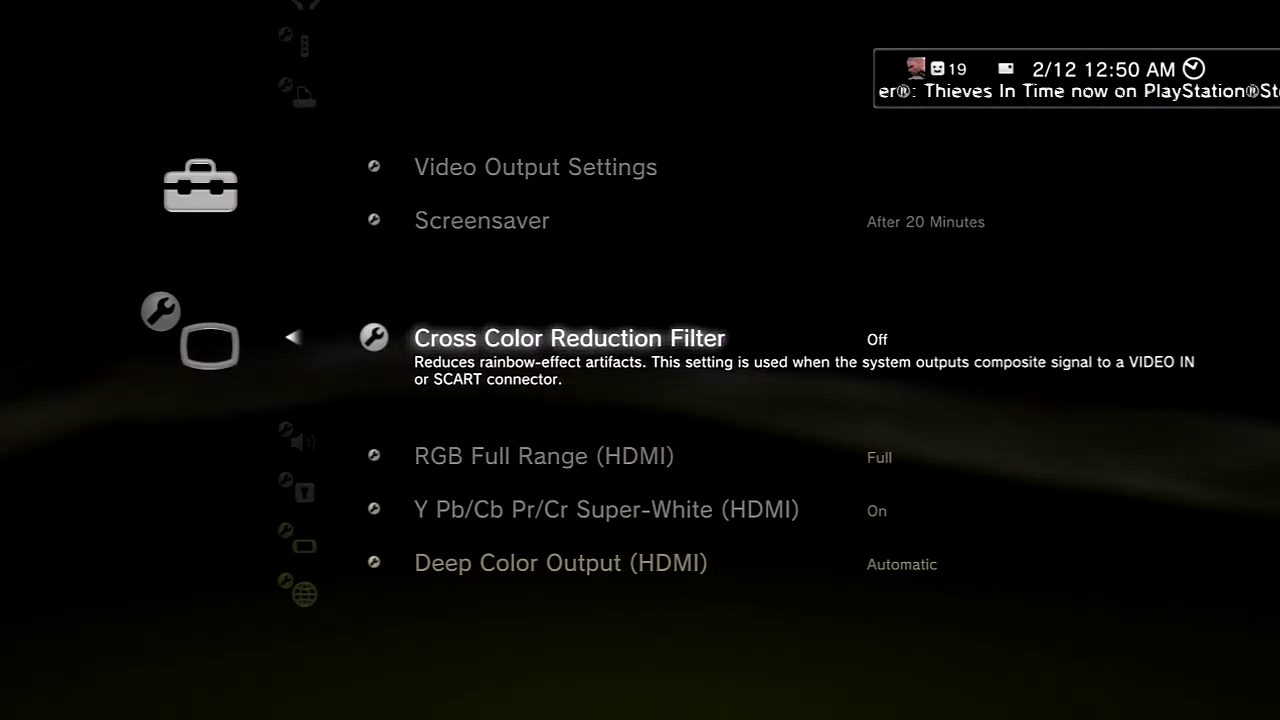
{"action": "key", "text": "Up"}
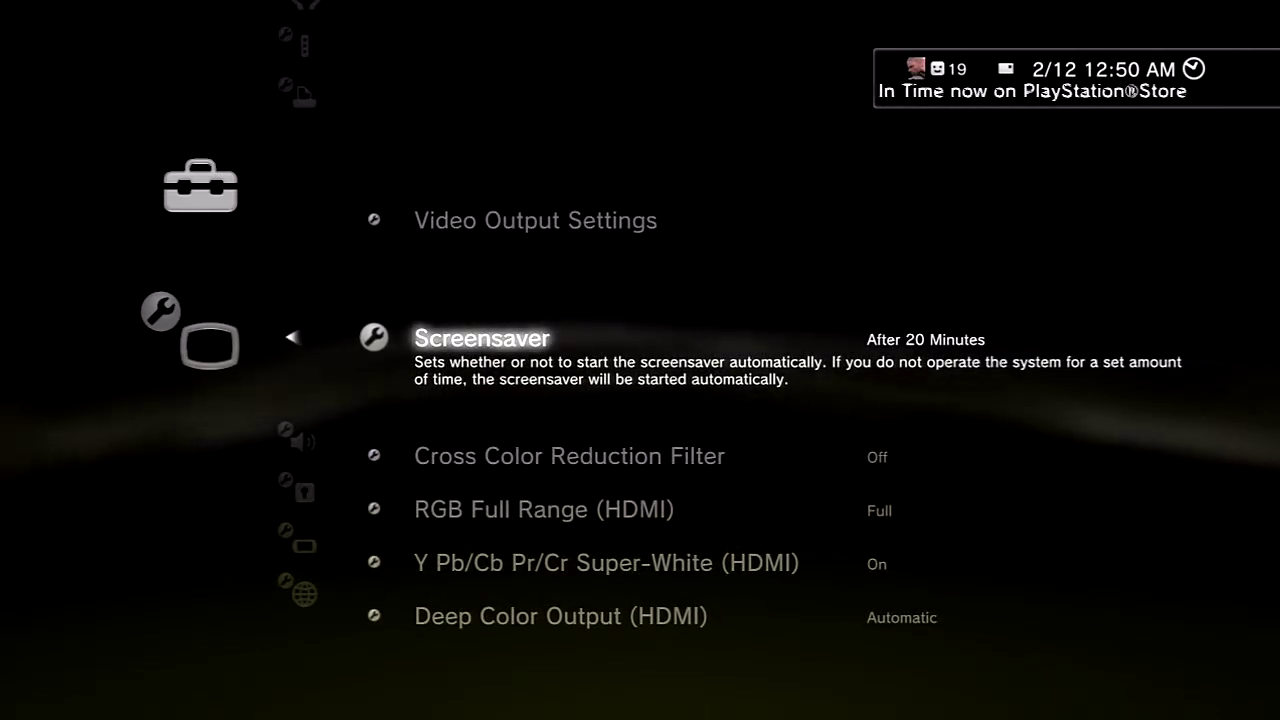
{"action": "key", "text": "Down"}
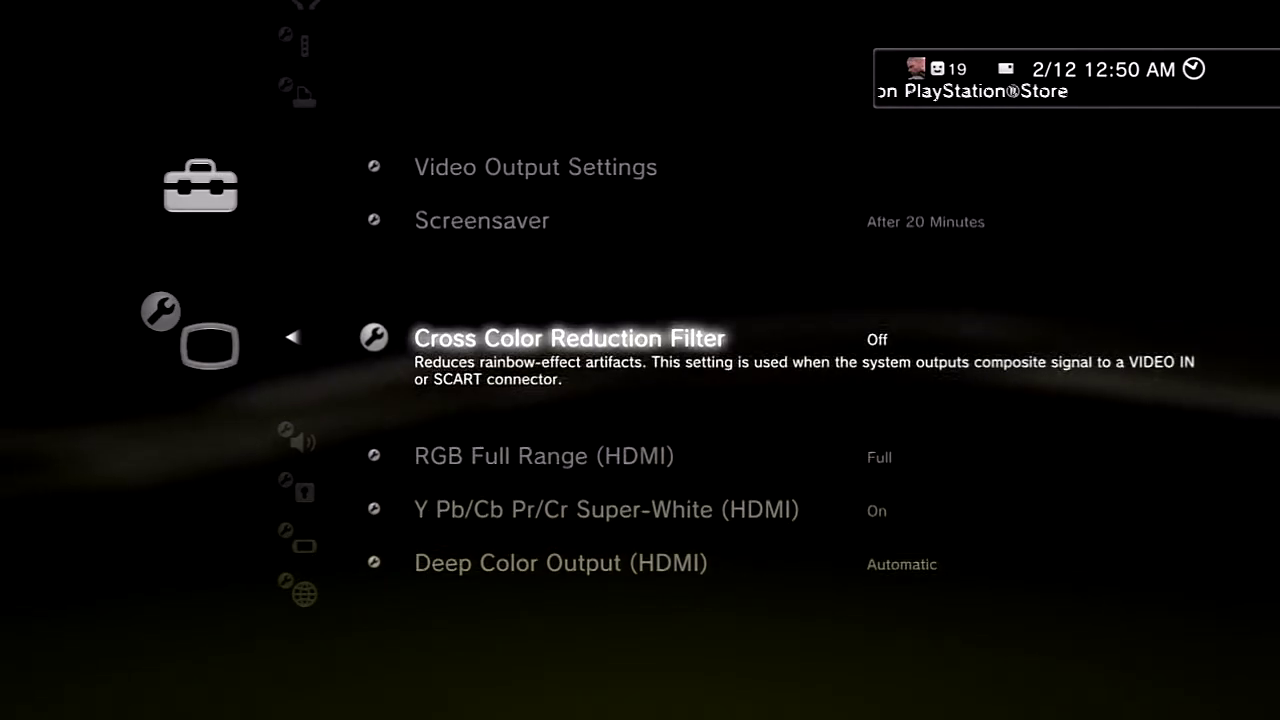
{"action": "key", "text": "Down"}
{"action": "key", "text": "Down"}
{"action": "key", "text": "Down"}
{"action": "key", "text": "Up"}
{"action": "key", "text": "Up"}
{"action": "key", "text": "Up"}
{"action": "key", "text": "Up"}
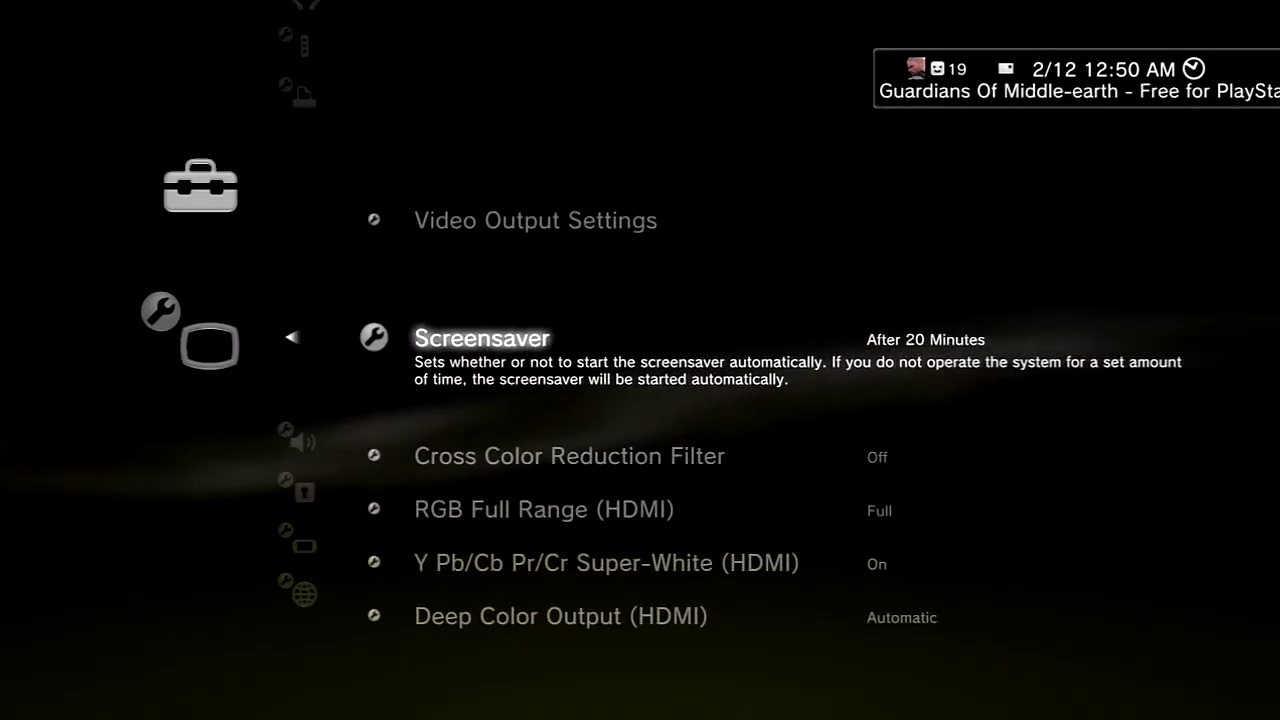
{"action": "key", "text": "Up"}
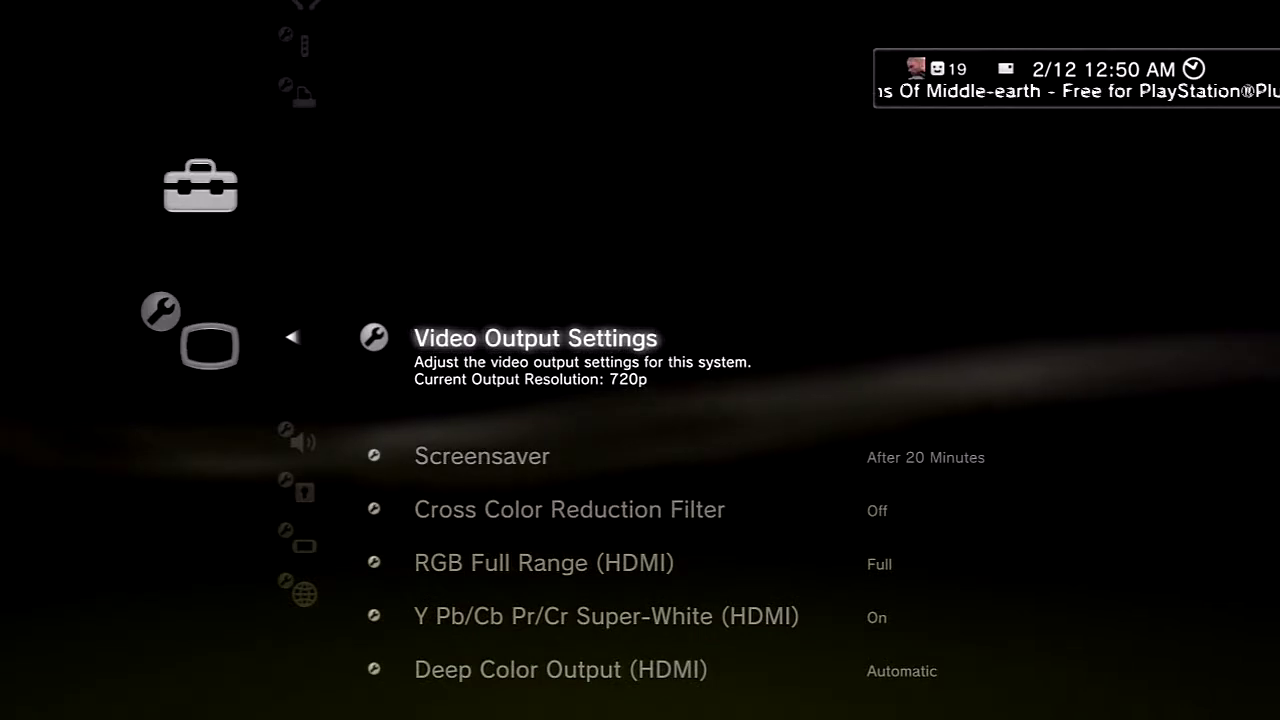
Set the video output to Component / D-Terminal at 720p, save, and finish.
{"action": "key", "text": "Return"}
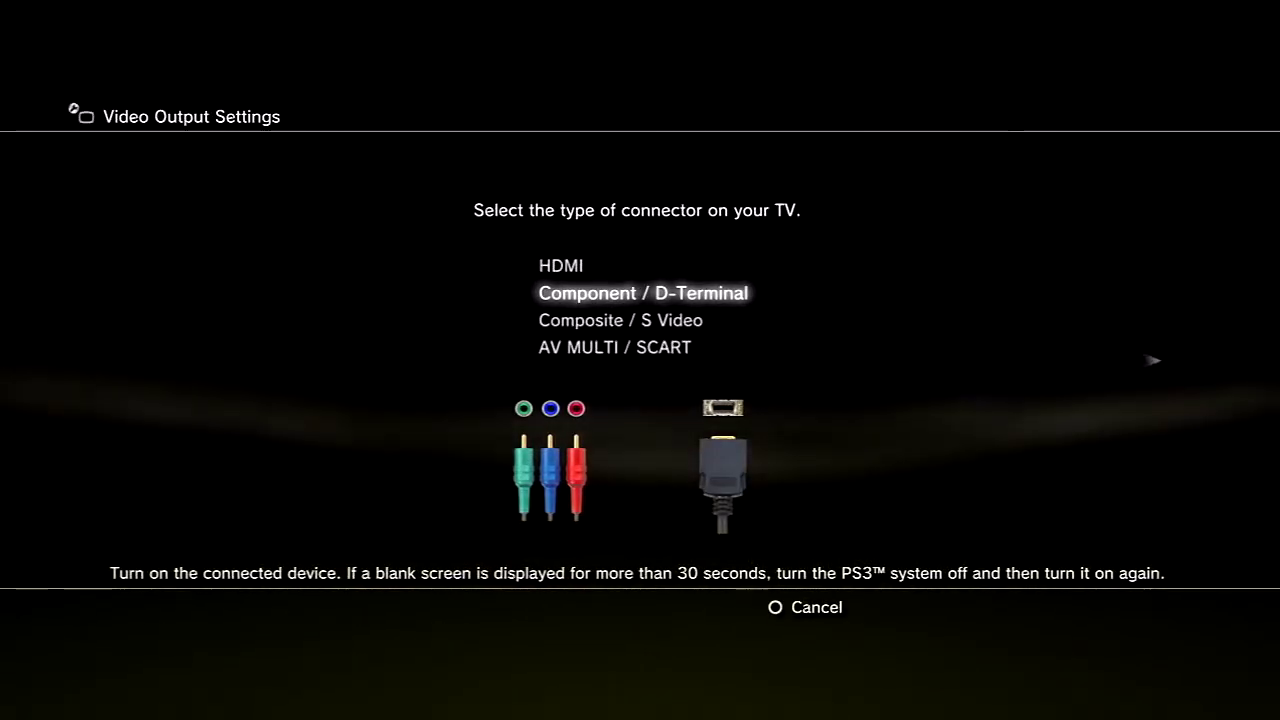
{"action": "key", "text": "Return"}
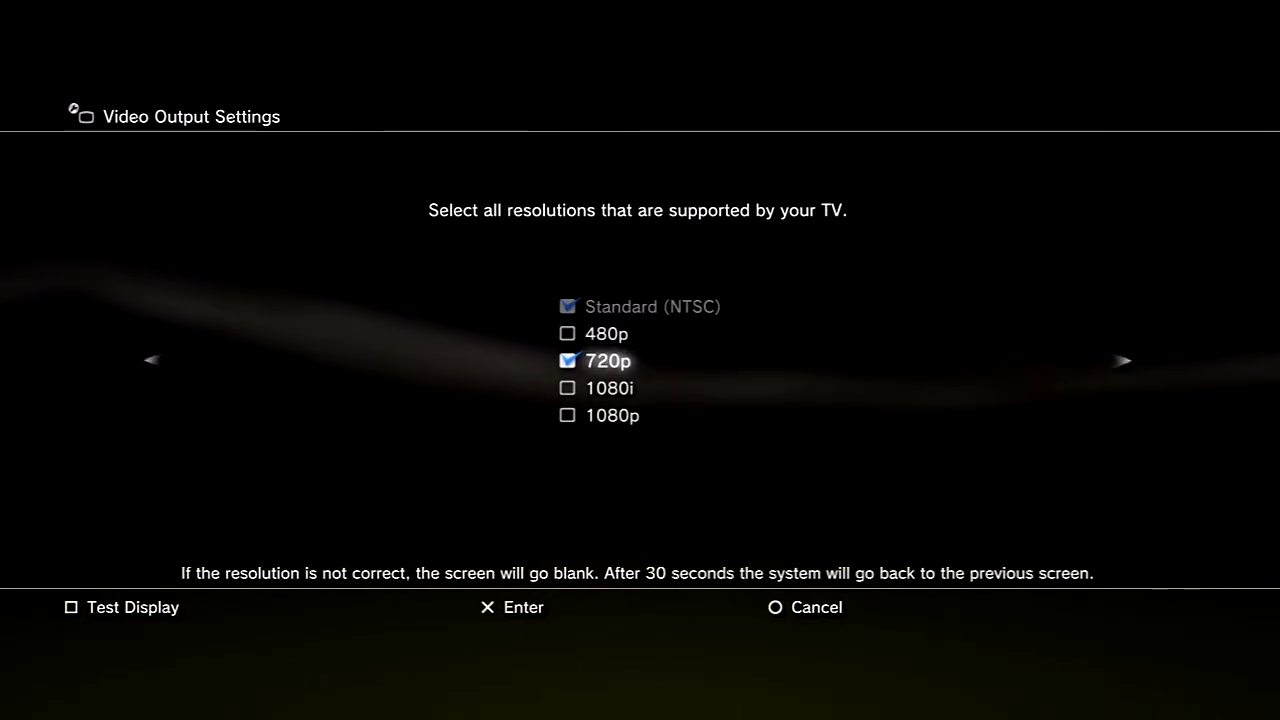
{"action": "key", "text": "Right"}
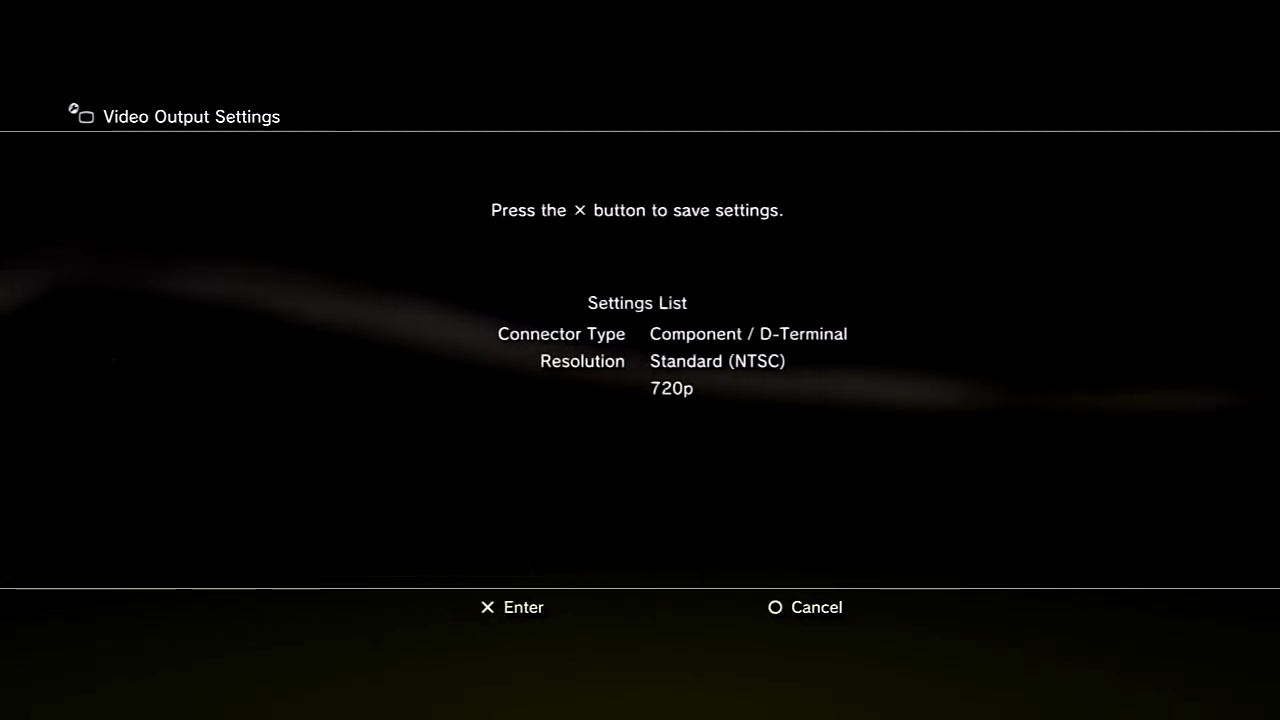
{"action": "key", "text": "Return"}
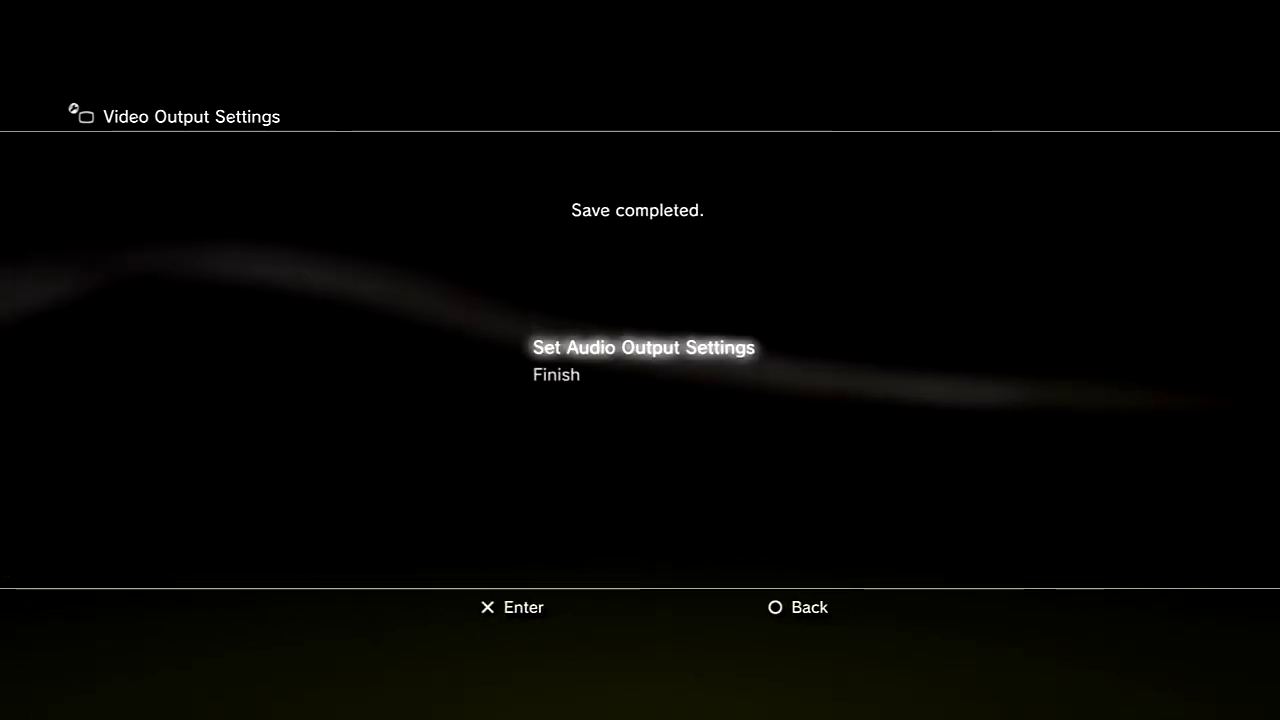
{"action": "key", "text": "Down"}
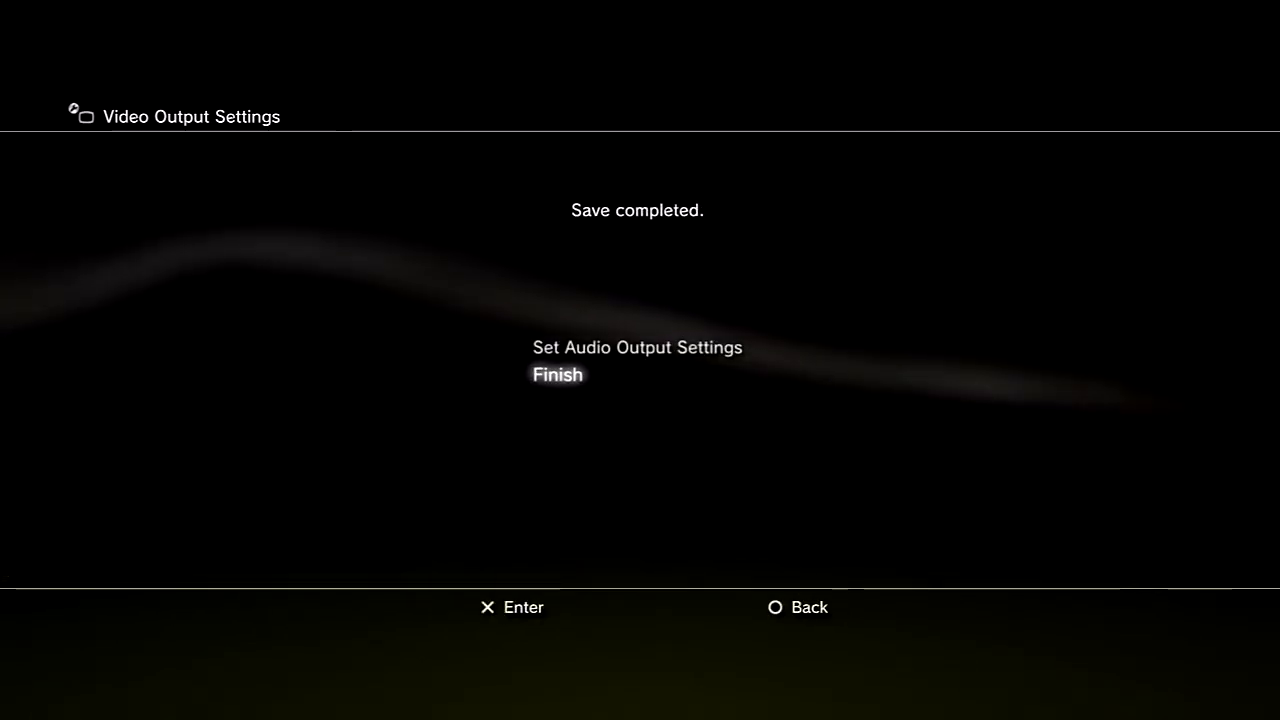
{"action": "key", "text": "Return"}
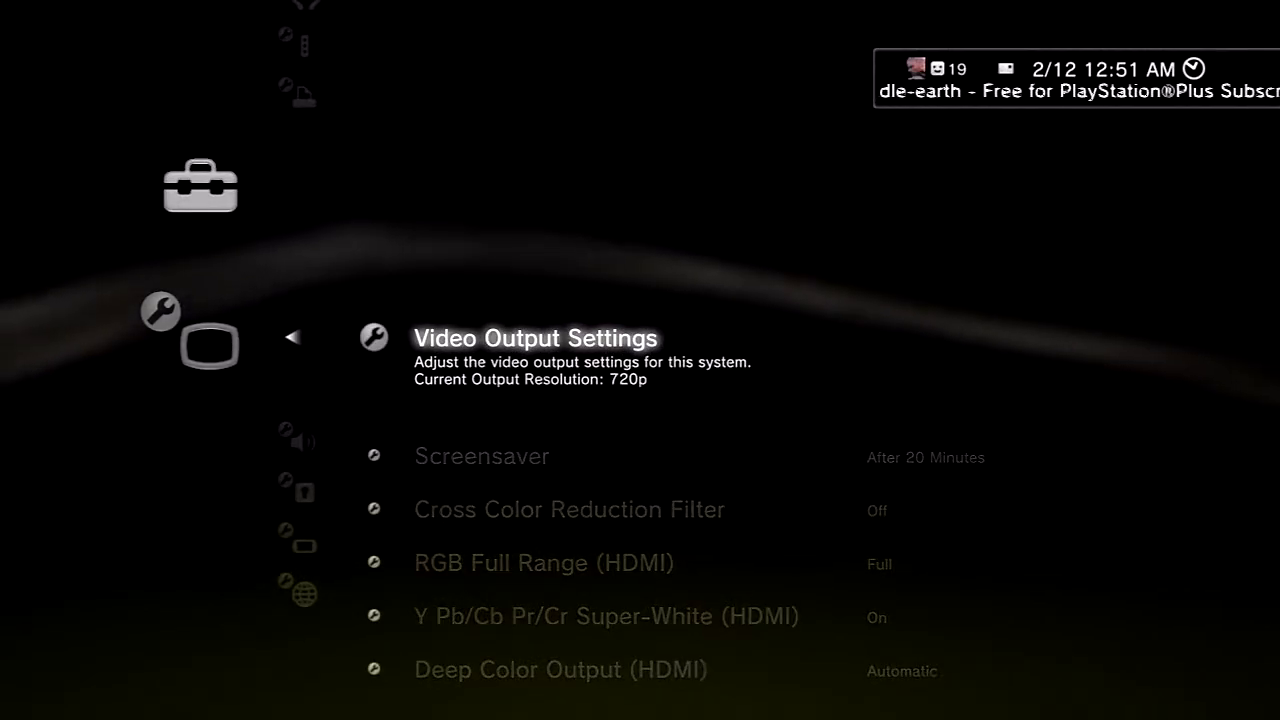
{"action": "key", "text": "Left"}
In Sound Settings, keep Audio Multi-Output On and go back to the Settings column.
{"action": "key", "text": "Down"}
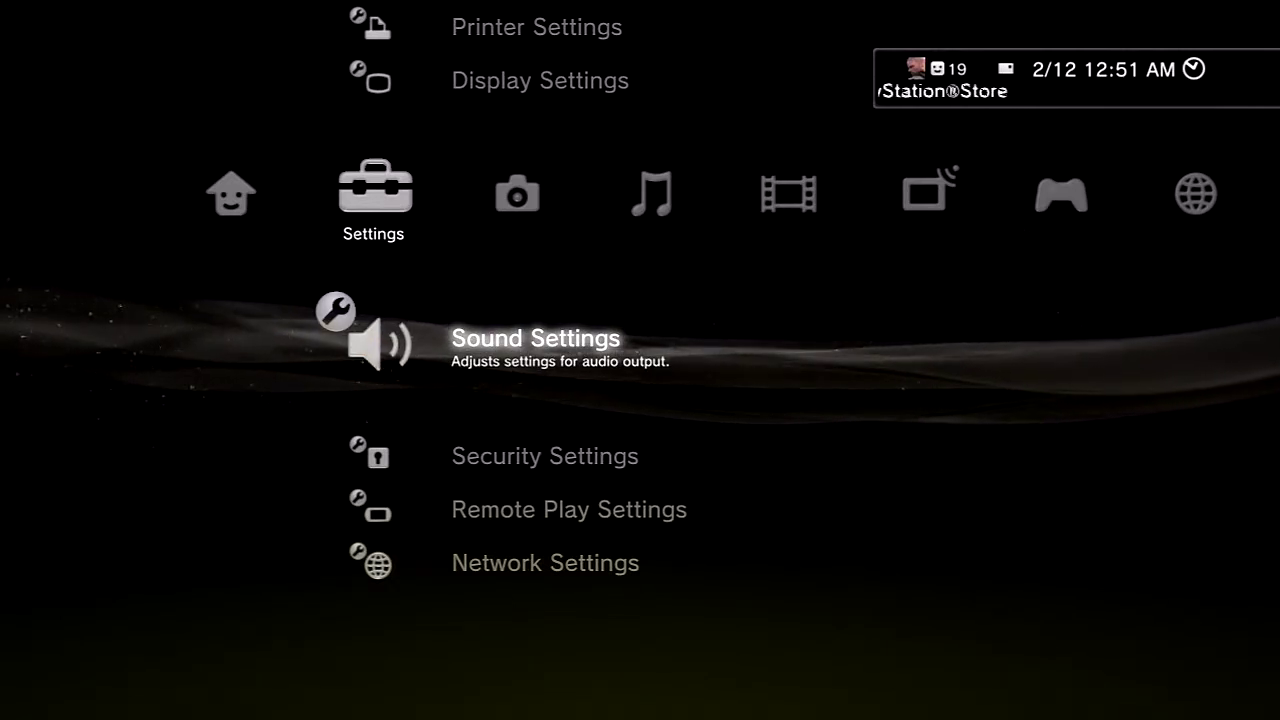
{"action": "key", "text": "Return"}
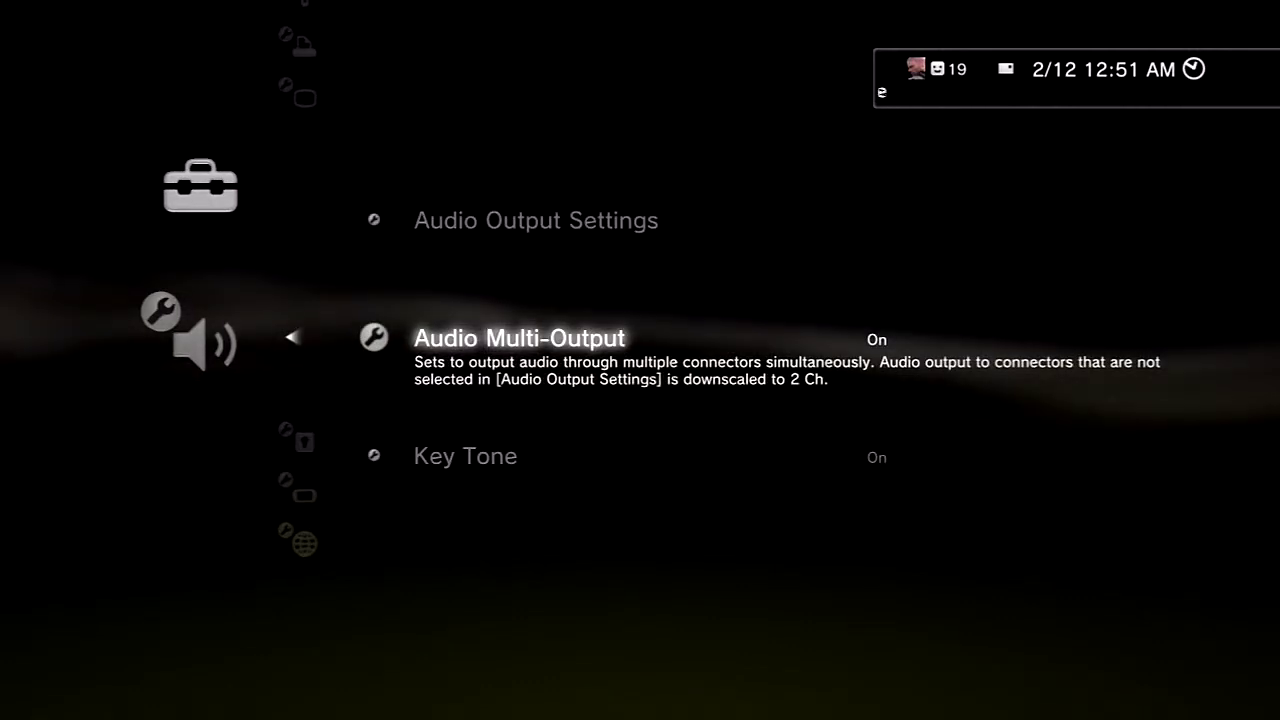
{"action": "key", "text": "Return"}
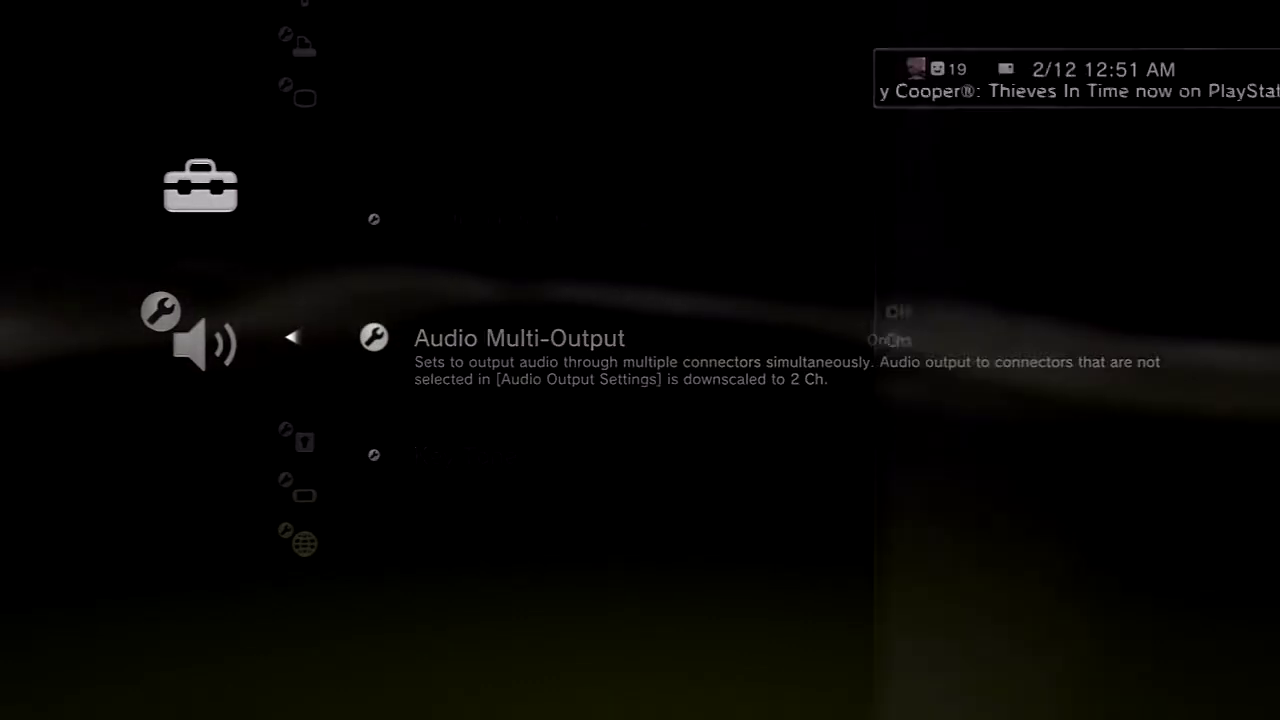
{"action": "key", "text": "Return"}
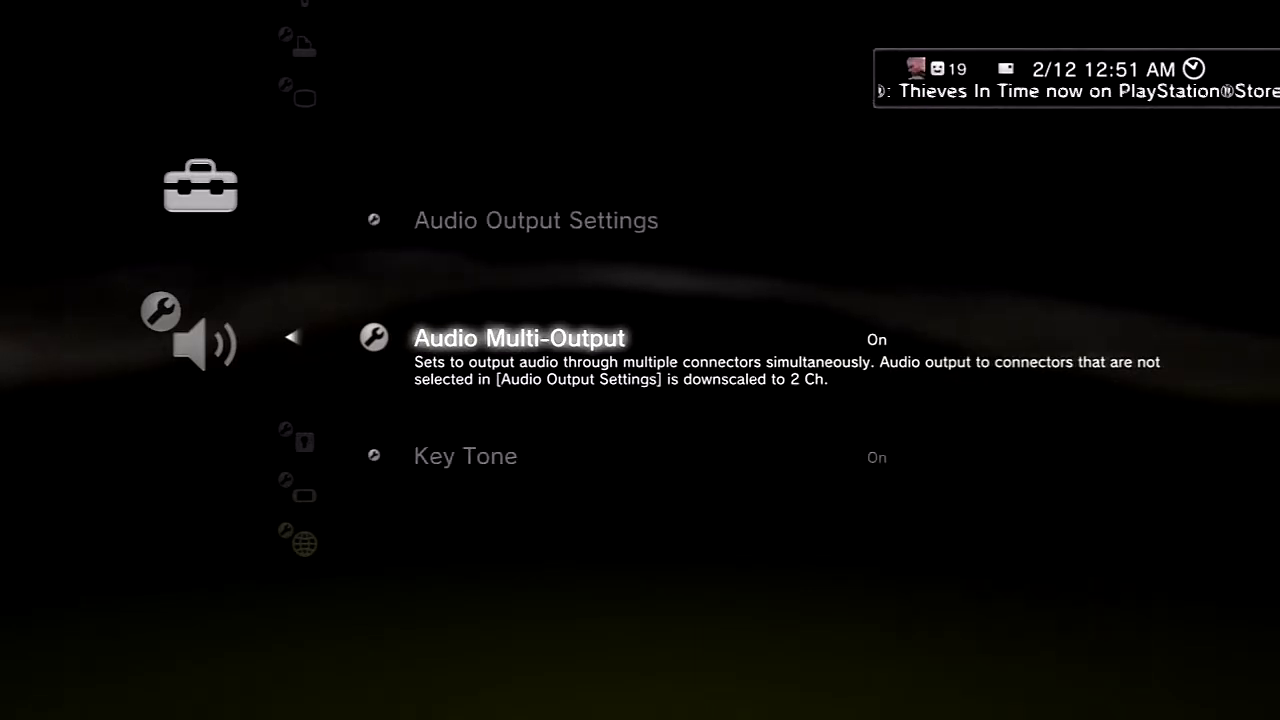
{"action": "key", "text": "Return"}
{"action": "key", "text": "Up"}
{"action": "key", "text": "Down"}
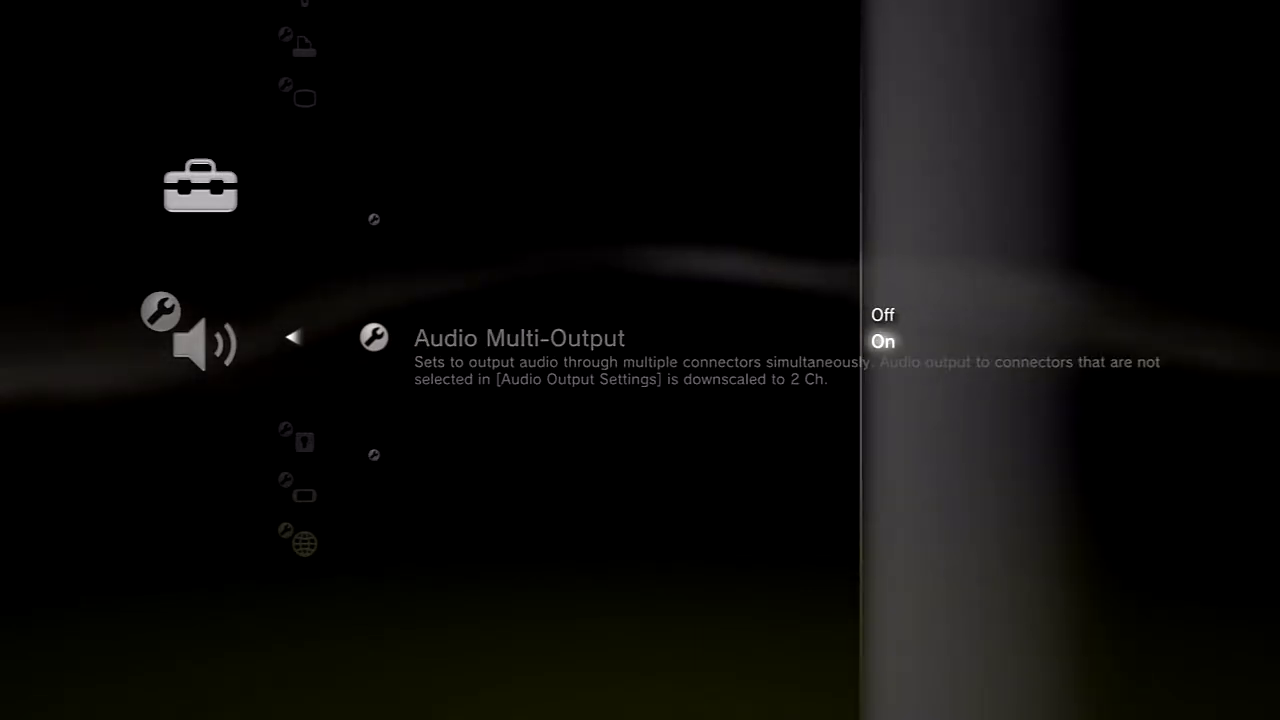
{"action": "key", "text": "Return"}
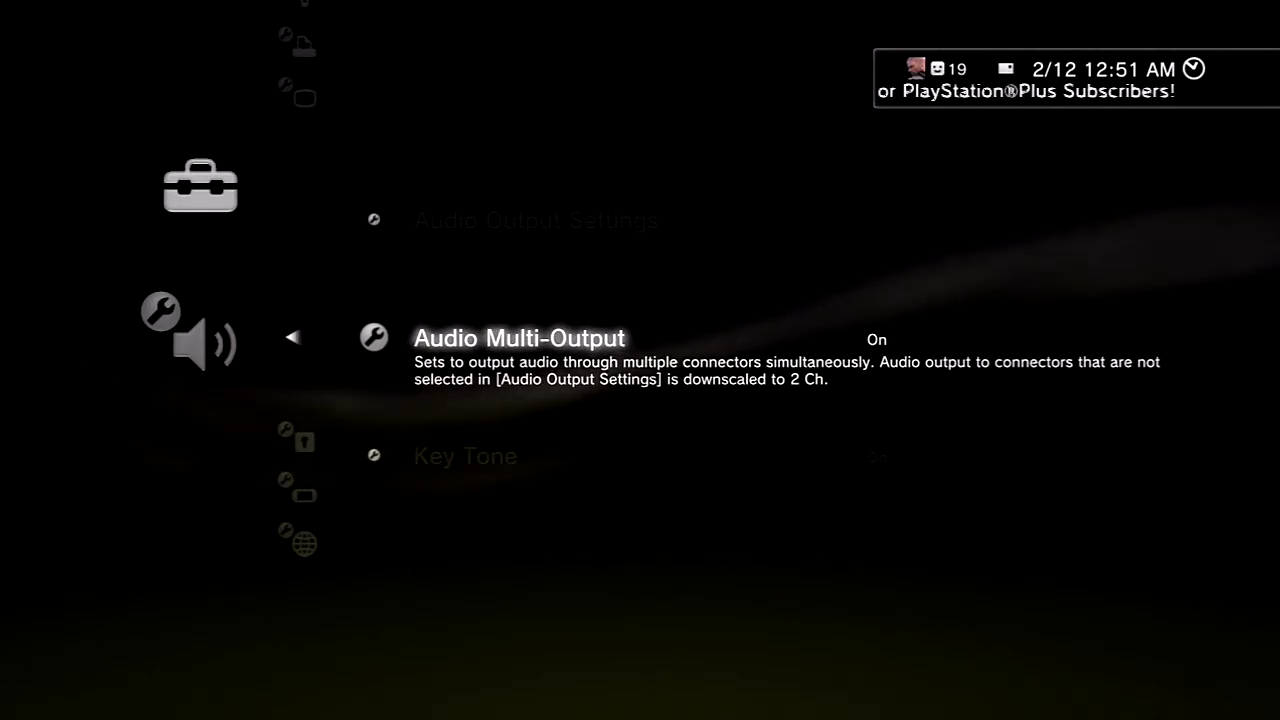
{"action": "key", "text": "Escape"}
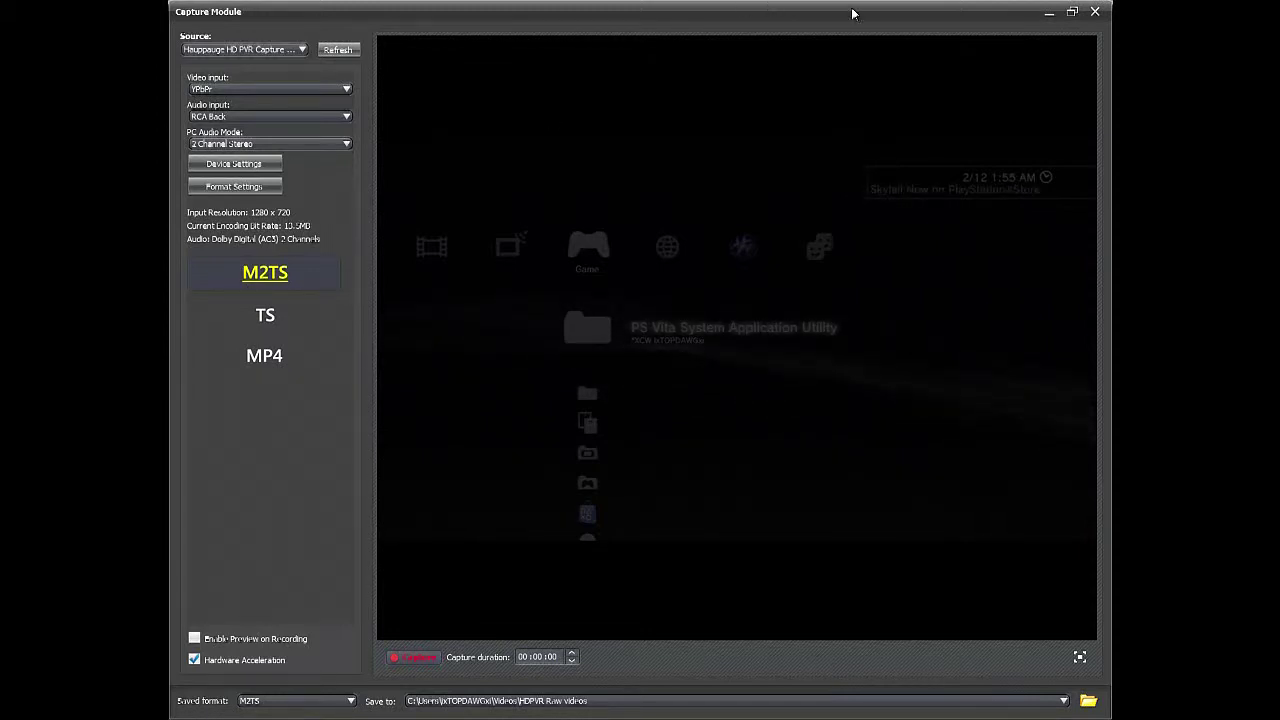
Close the Capture Module and TotalMedia Extreme to reveal the Vegas Pro project.
{"action": "left_click", "coordinate": [1095, 11]}
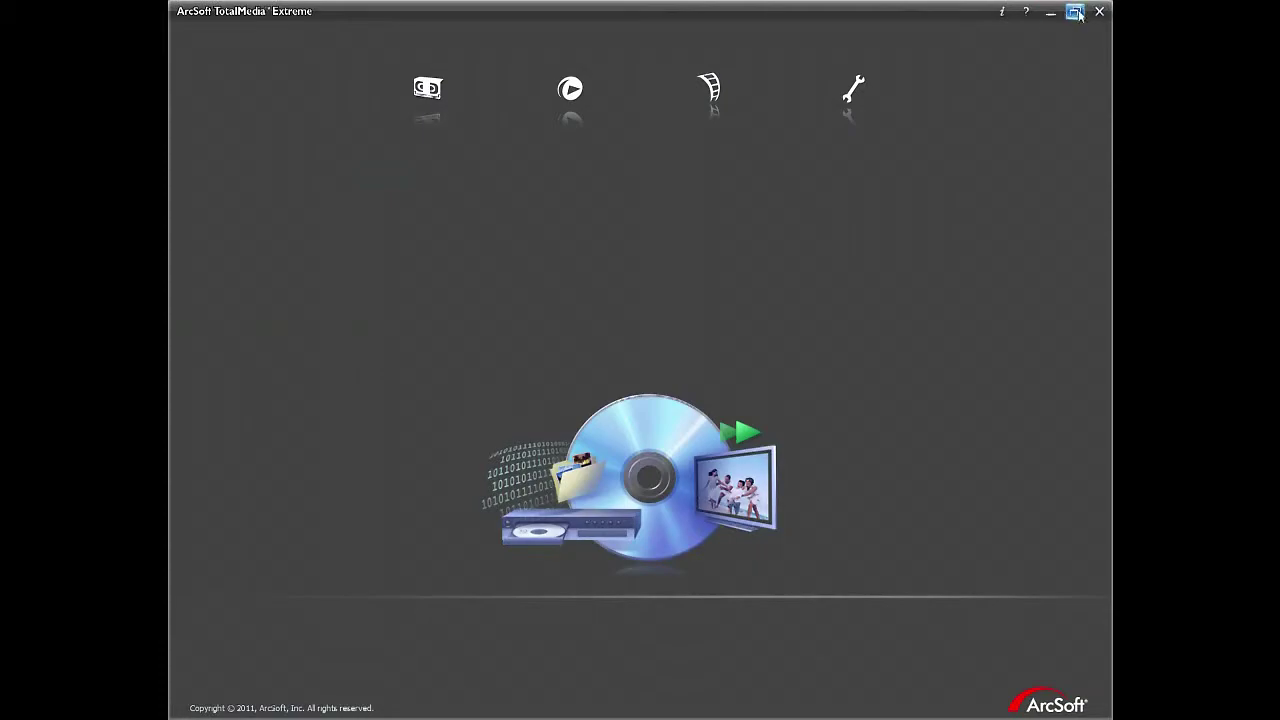
{"action": "left_click", "coordinate": [1099, 11]}
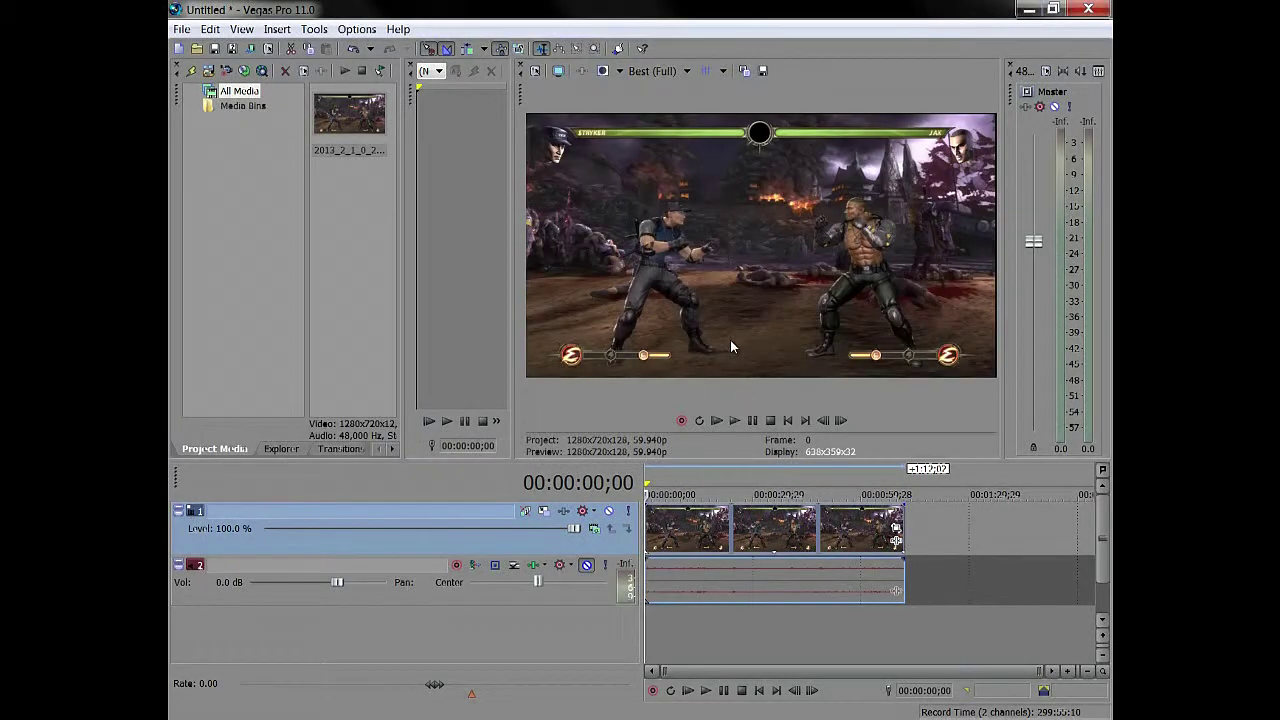
Place the playhead at 00:00:08;11 and bring up the gameplay video event's context menu.
{"action": "left_click", "coordinate": [725, 540]}
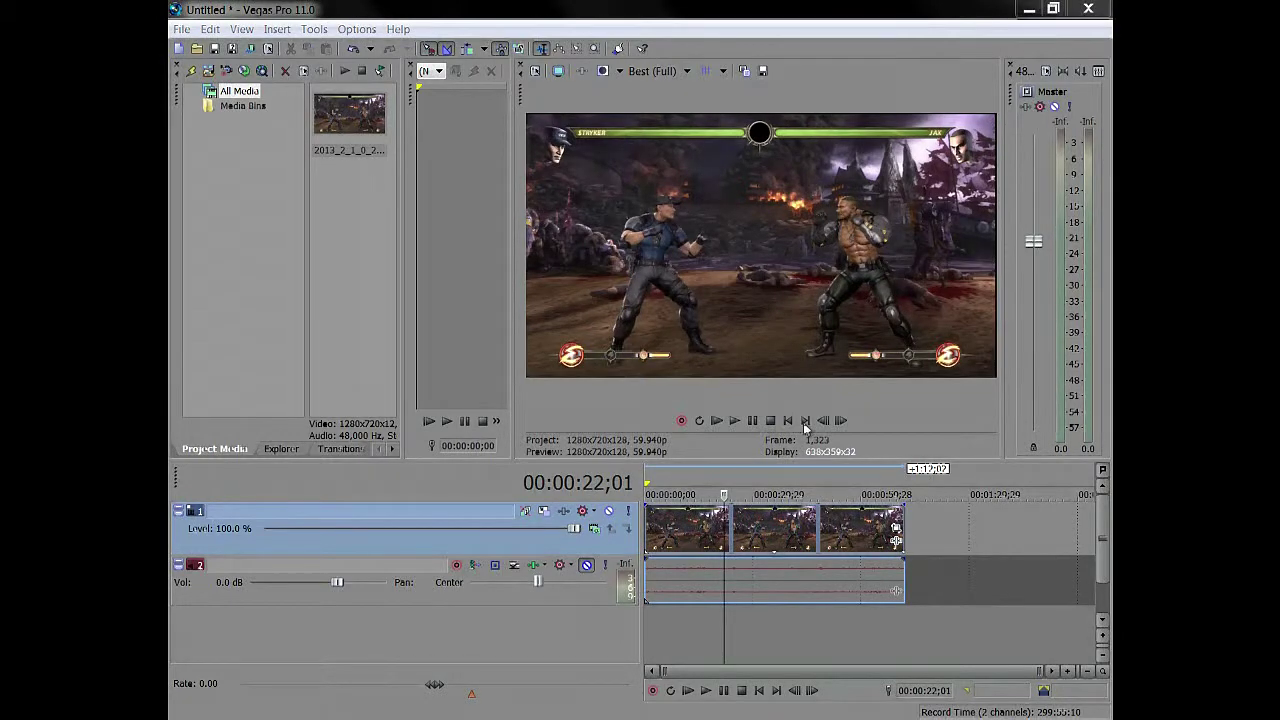
{"action": "left_click", "coordinate": [675, 530]}
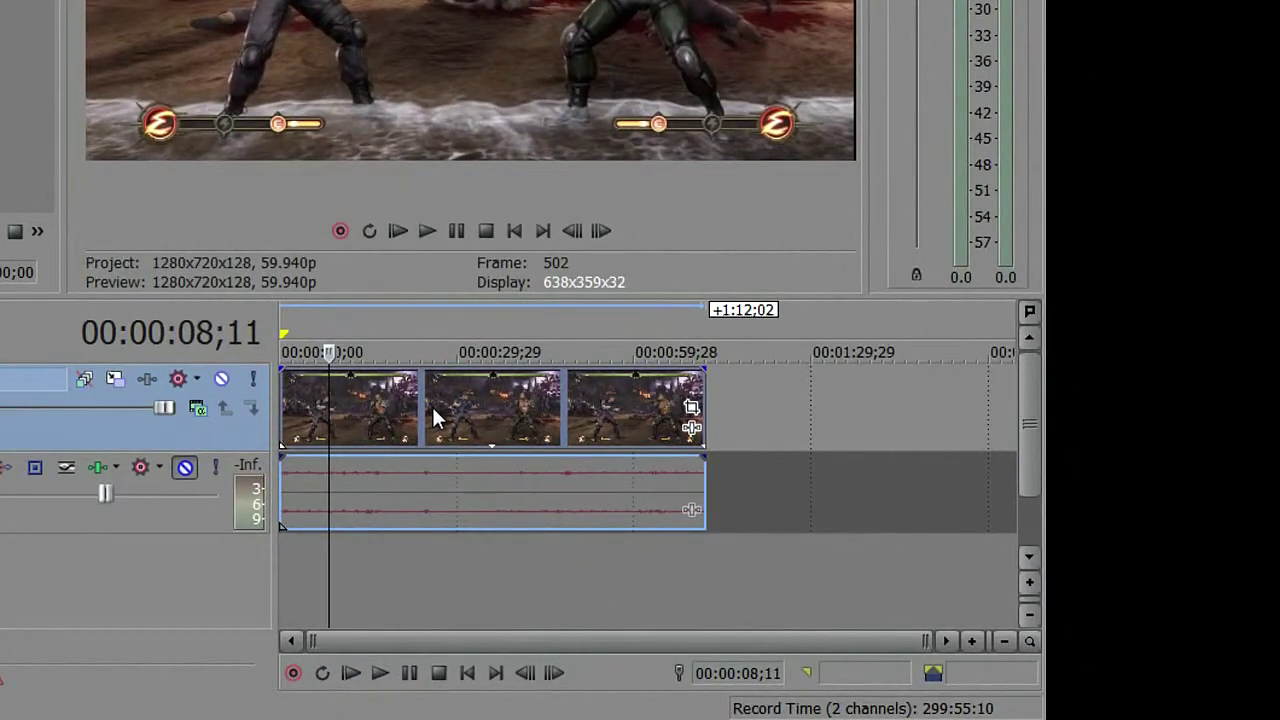
{"action": "right_click", "coordinate": [431, 404]}
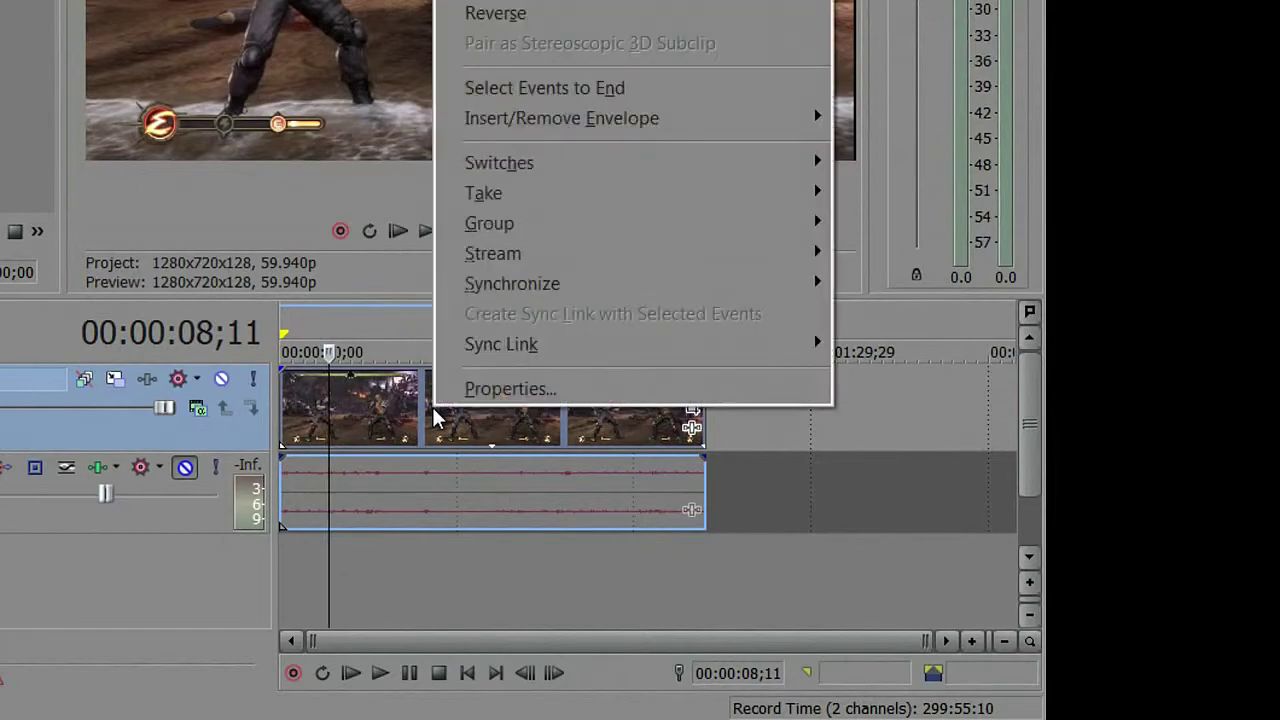
Enable Disable resample in the gameplay clip's Properties and confirm.
{"action": "left_click", "coordinate": [488, 391]}
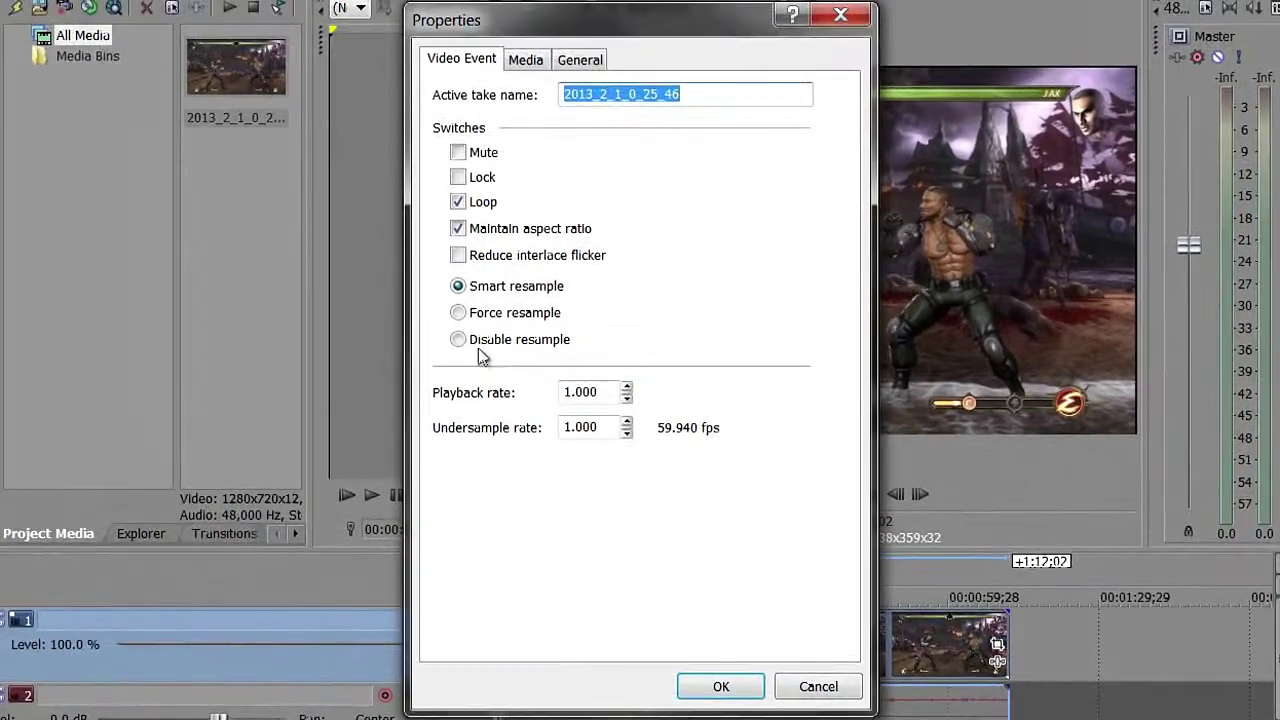
{"action": "left_click", "coordinate": [90, 60]}
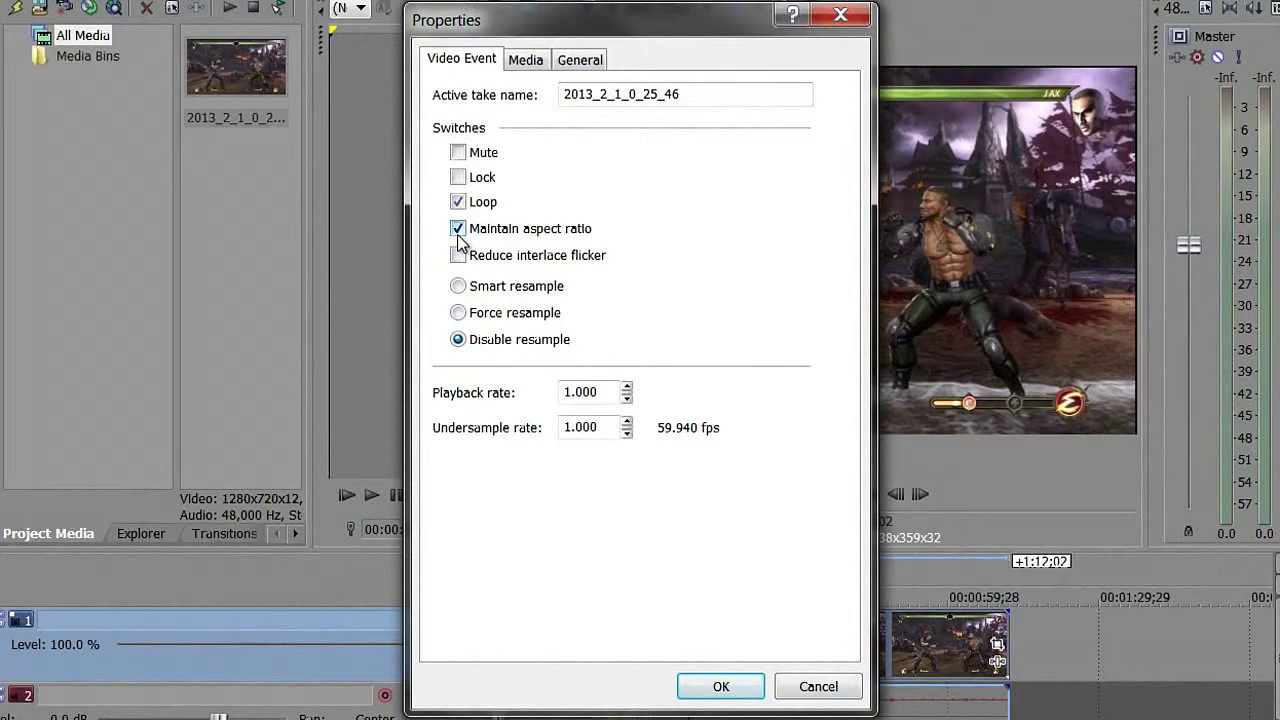
{"action": "left_click", "coordinate": [748, 684]}
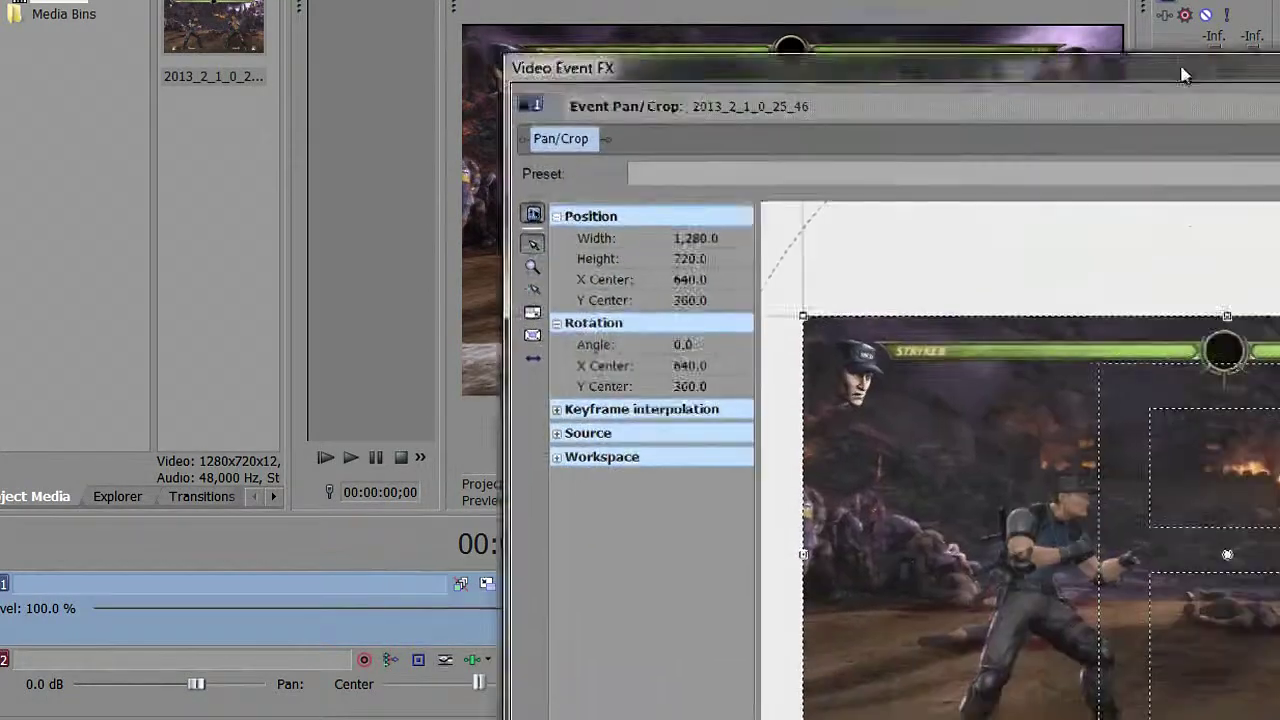
Trim the Event Pan/Crop to 1,275.3 x 712.2, centred at 637.7, 363.9.
{"action": "left_click_drag", "start_coordinate": [1202, 69], "coordinate": [814, 29]}
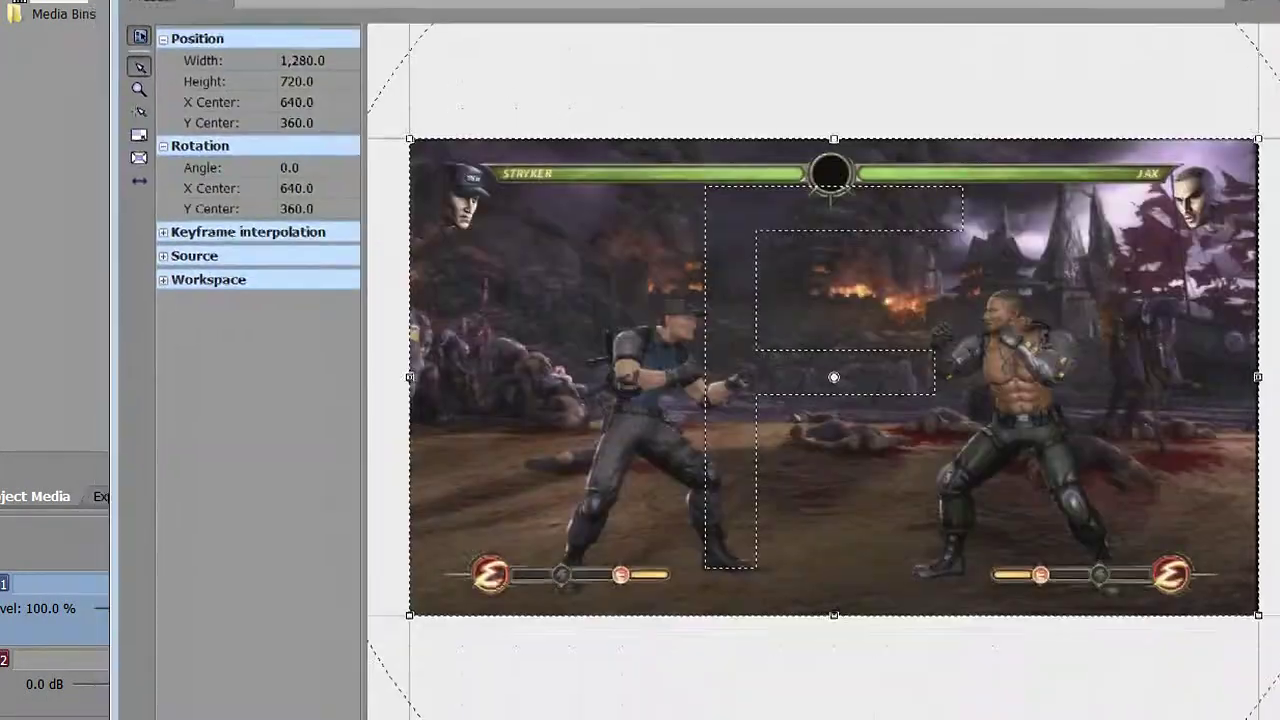
{"action": "left_click_drag", "start_coordinate": [817, 0], "coordinate": [676, 450]}
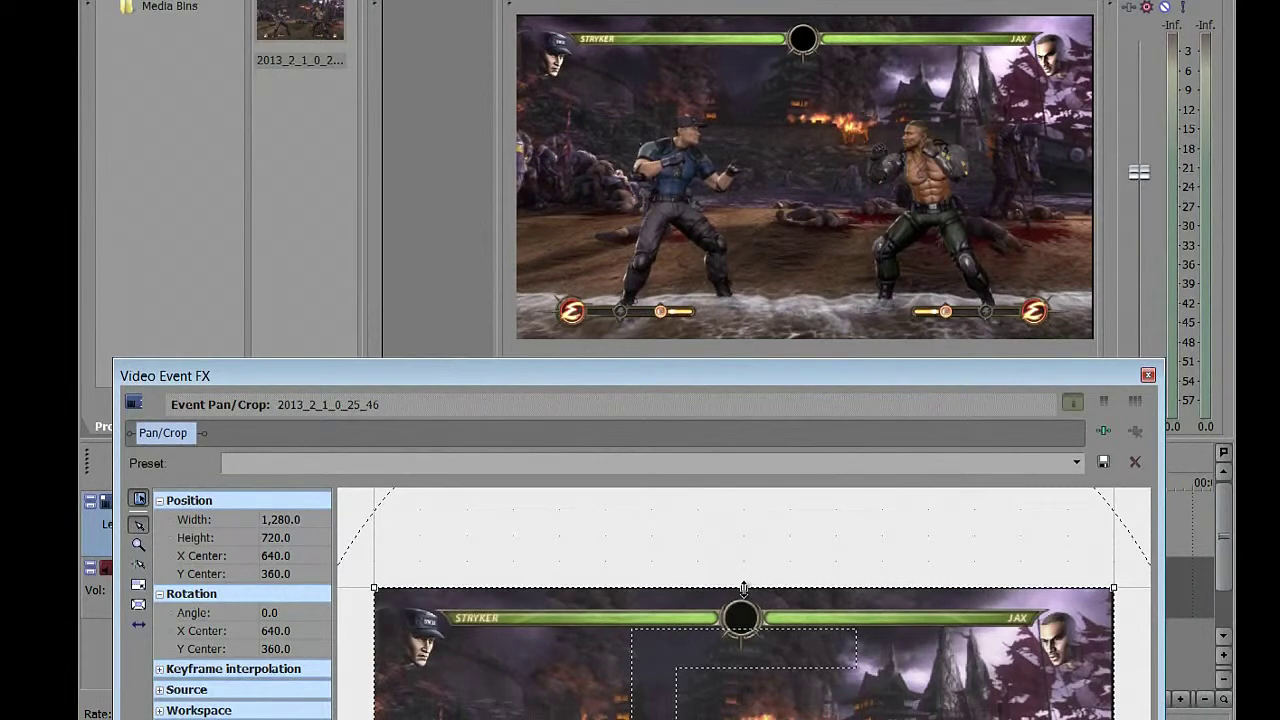
{"action": "left_click_drag", "start_coordinate": [744, 588], "coordinate": [744, 592]}
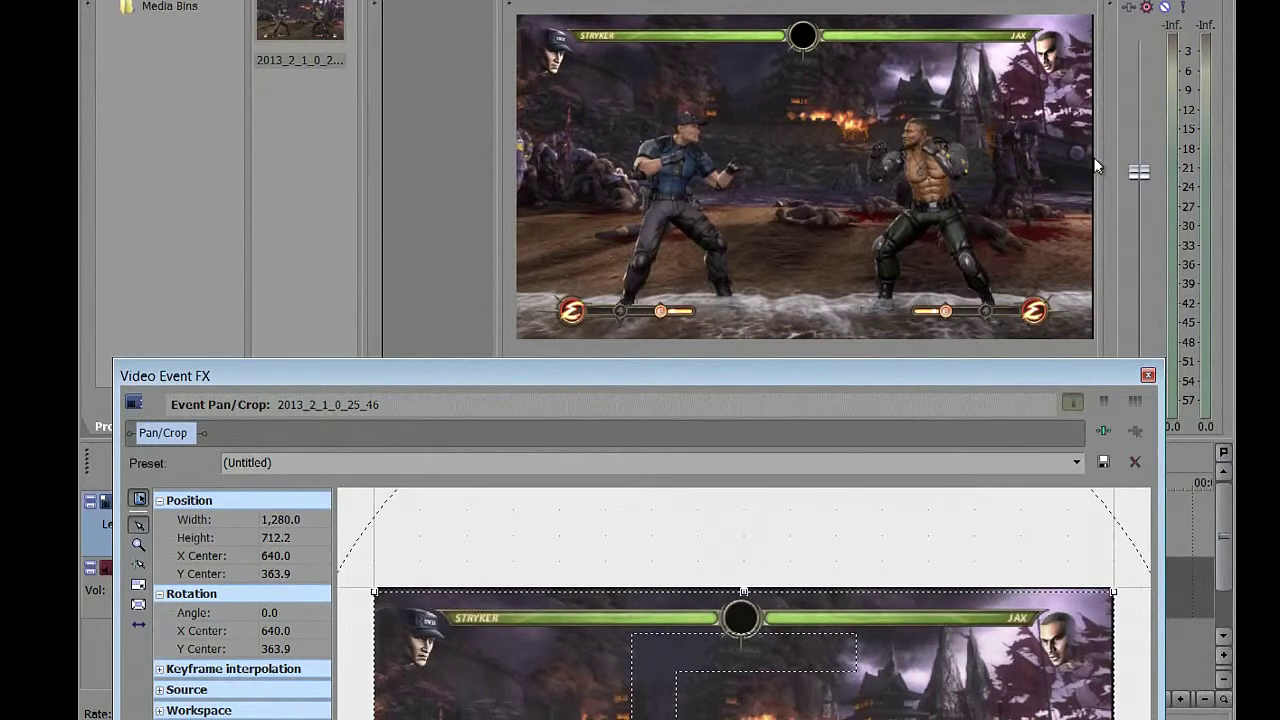
{"action": "left_click_drag", "start_coordinate": [1029, 376], "coordinate": [897, 298]}
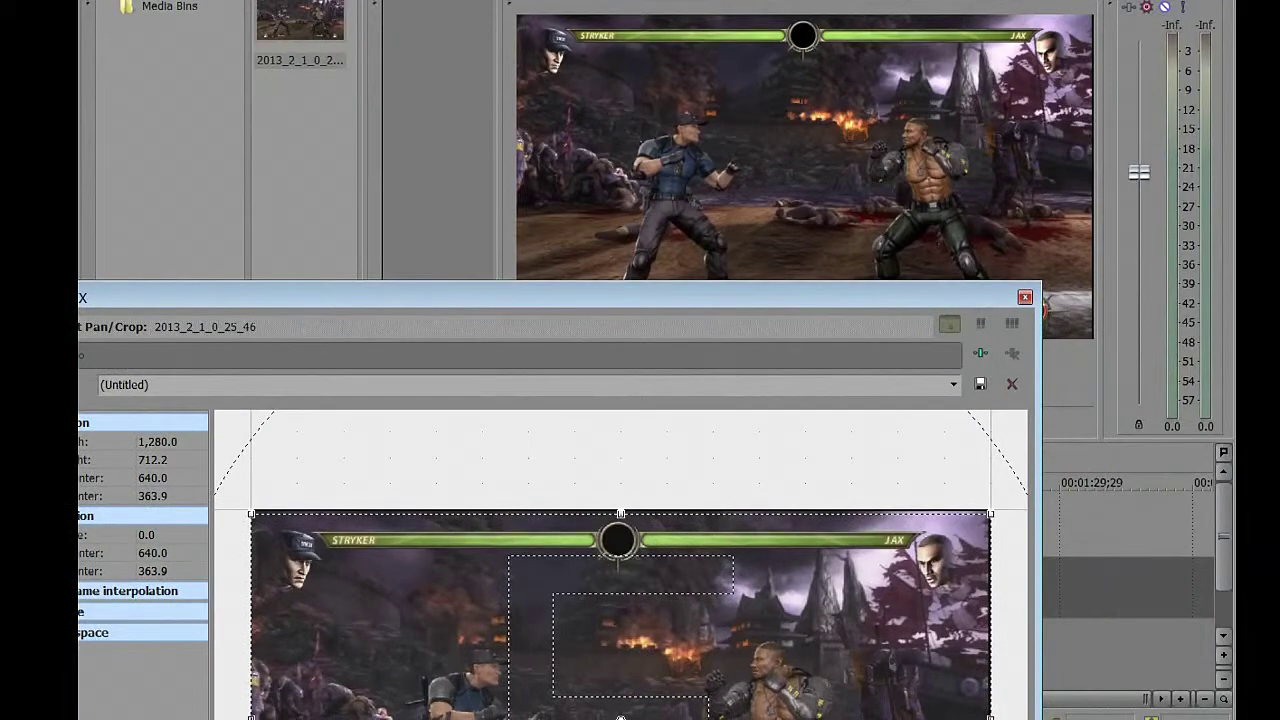
{"action": "left_click_drag", "start_coordinate": [985, 716], "coordinate": [988, 716]}
{"action": "left_click_drag", "start_coordinate": [792, 297], "coordinate": [925, 254]}
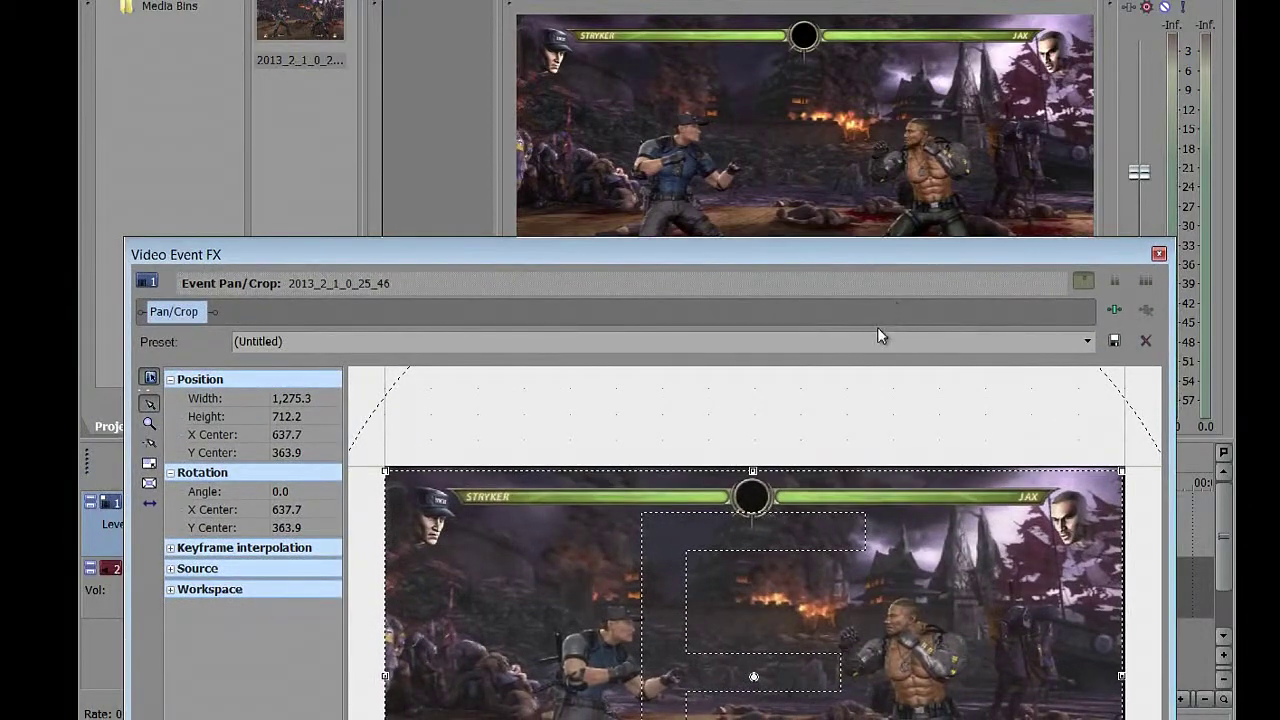
{"action": "left_click", "coordinate": [815, 345]}
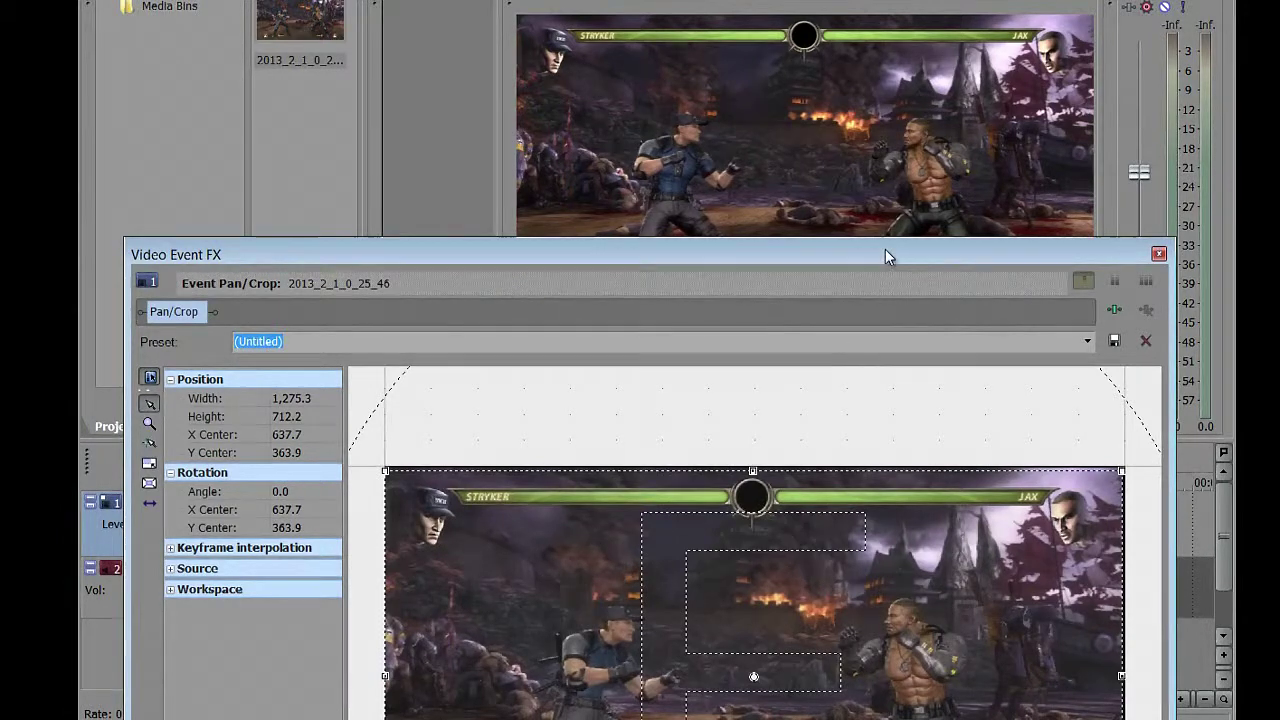
{"action": "left_click_drag", "start_coordinate": [885, 249], "coordinate": [886, 269]}
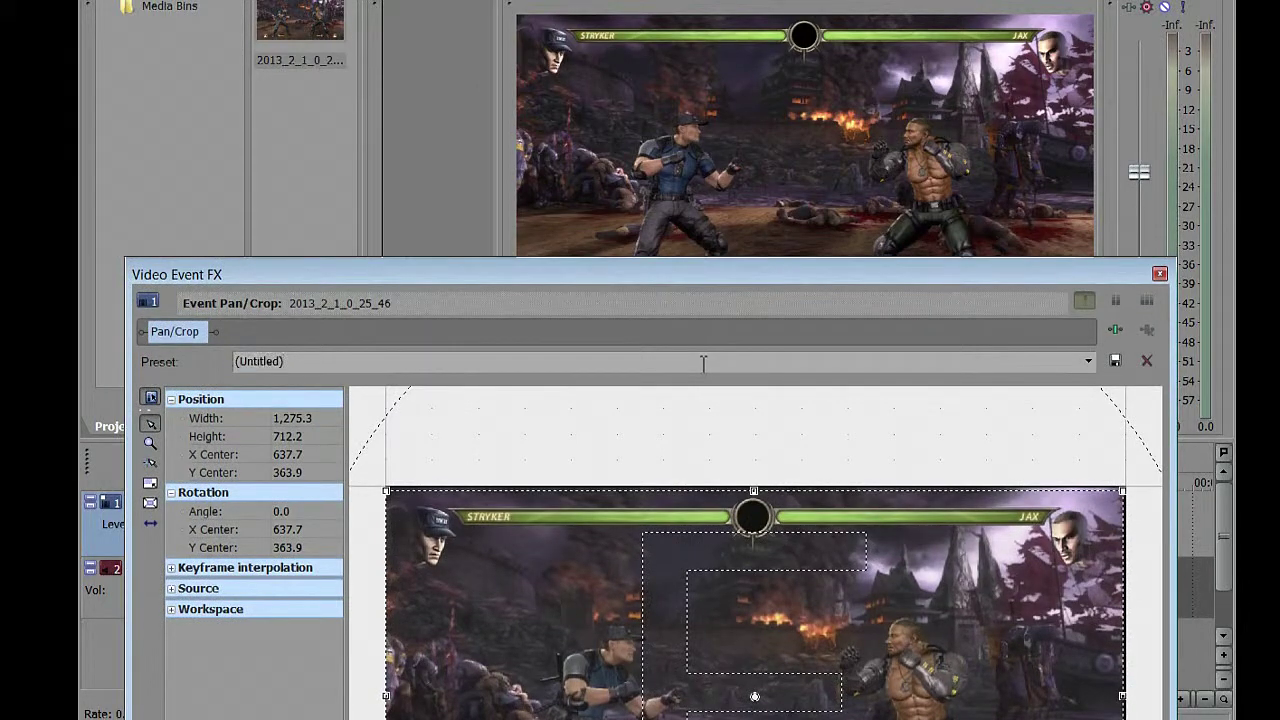
Apply the HDPVR pan/crop preset, making the clip 1,272.4 x 714.9, and move the window aside.
{"action": "key", "text": "BackSpace"}
{"action": "type", "text": "Lolly do"}
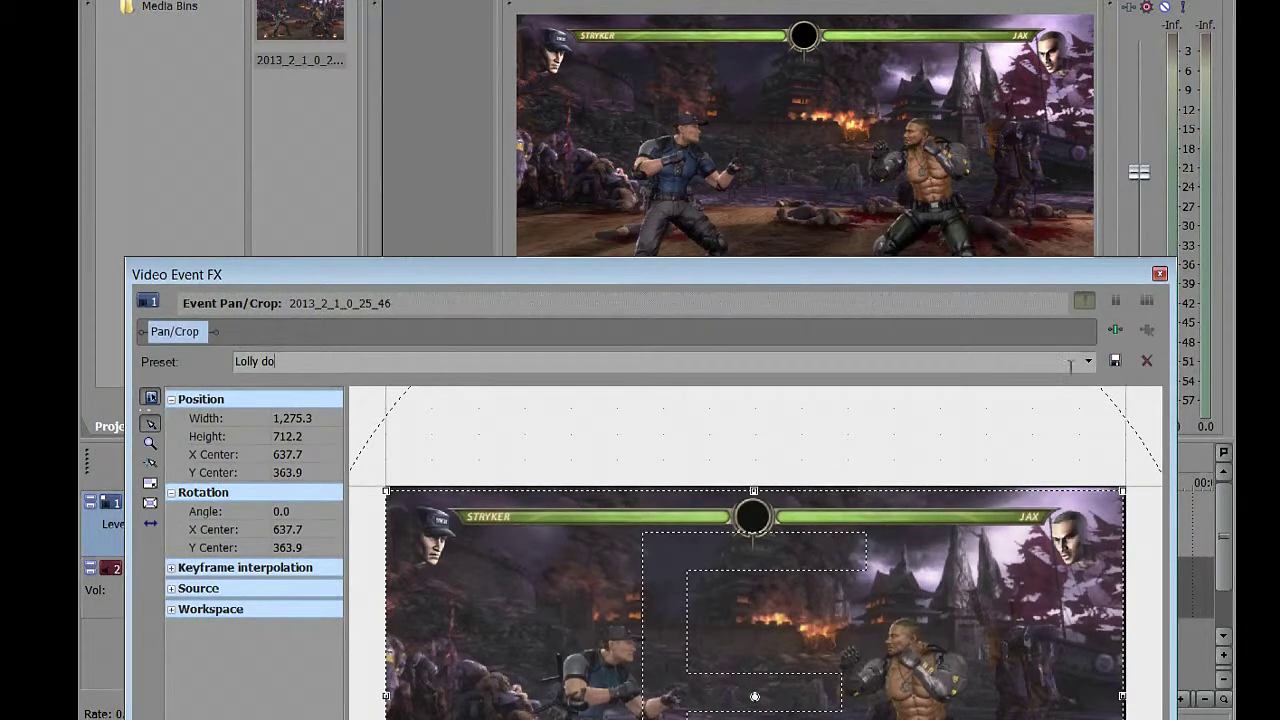
{"action": "left_click", "coordinate": [1088, 361]}
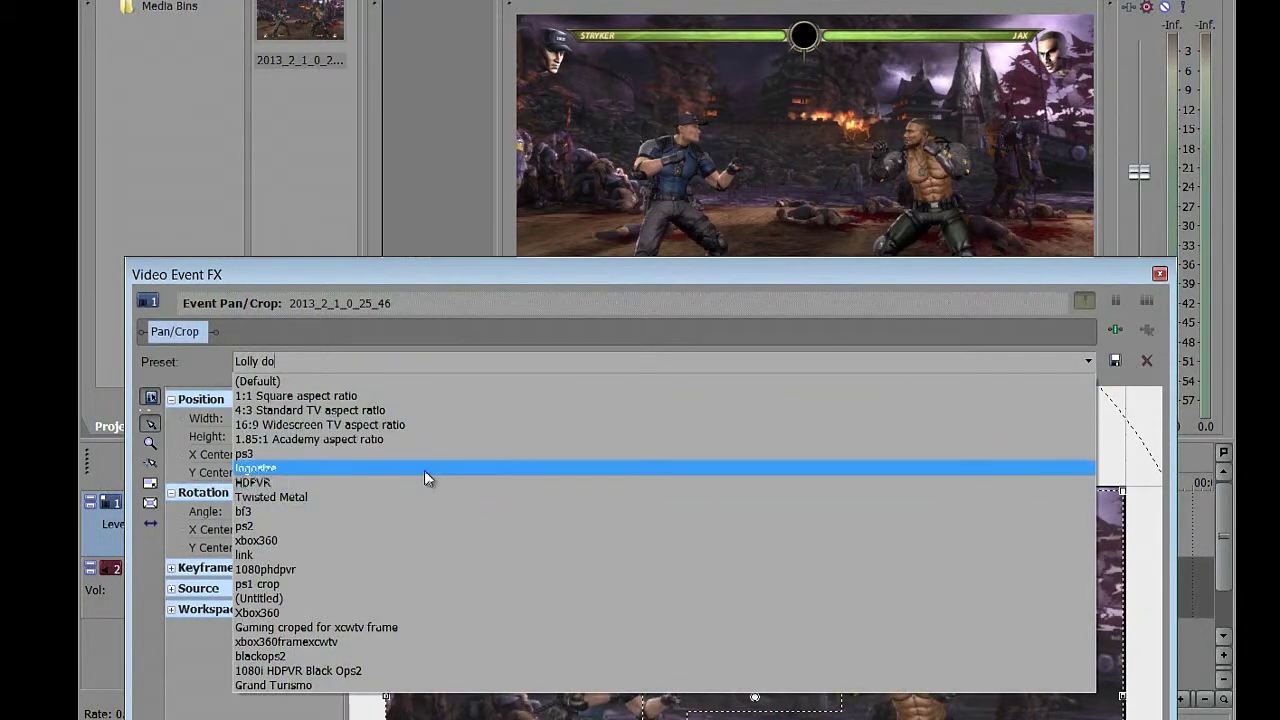
{"action": "left_click", "coordinate": [402, 483]}
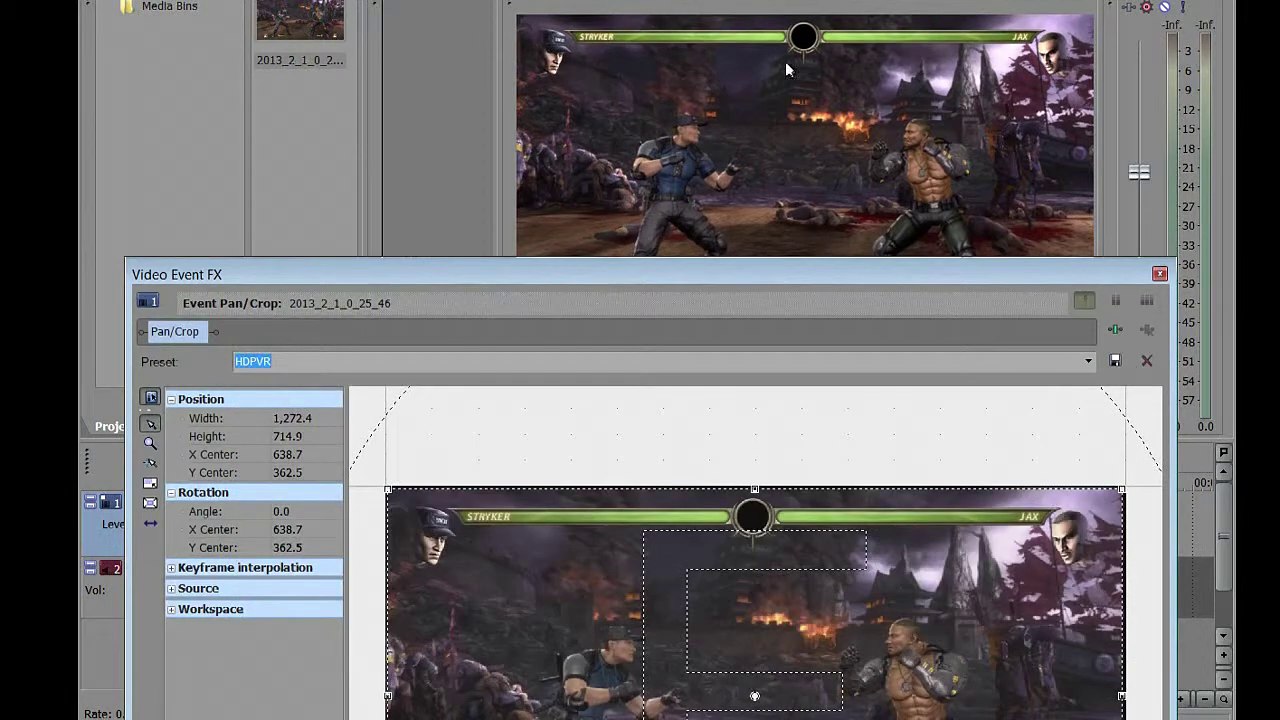
{"action": "left_click", "coordinate": [1084, 361]}
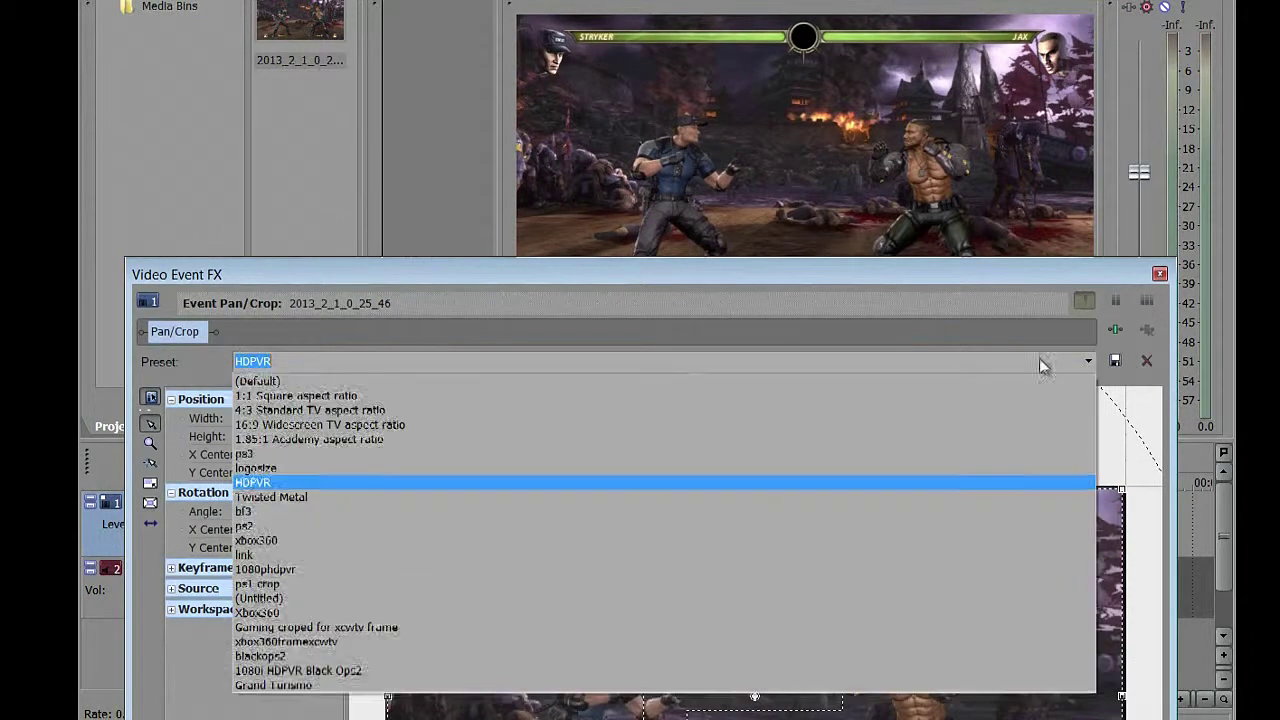
{"action": "left_click", "coordinate": [537, 379]}
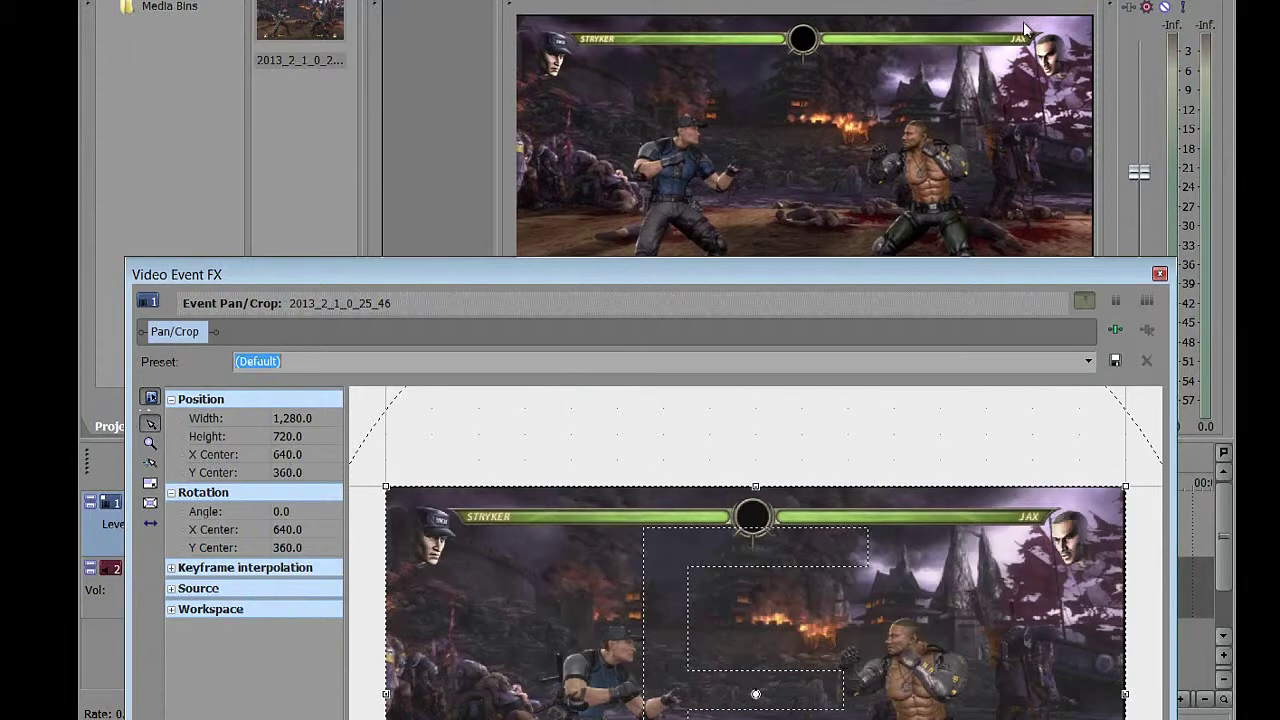
{"action": "left_click", "coordinate": [1084, 360]}
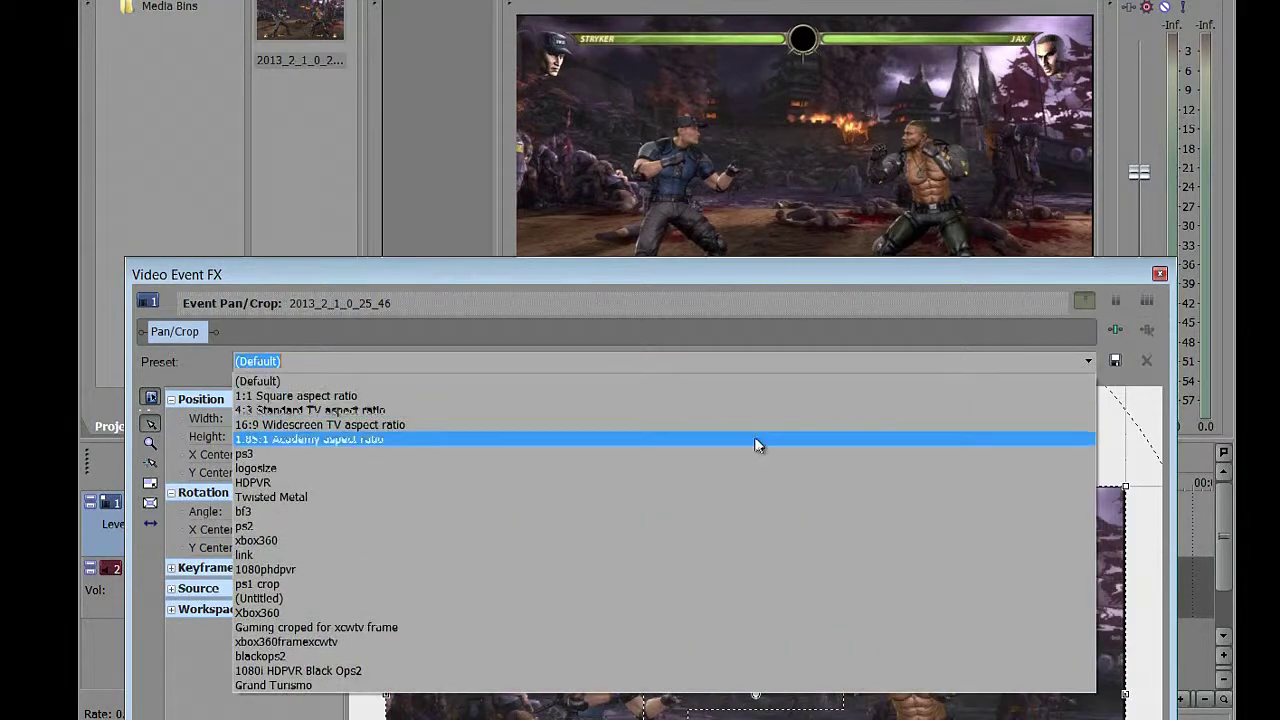
{"action": "left_click", "coordinate": [330, 486]}
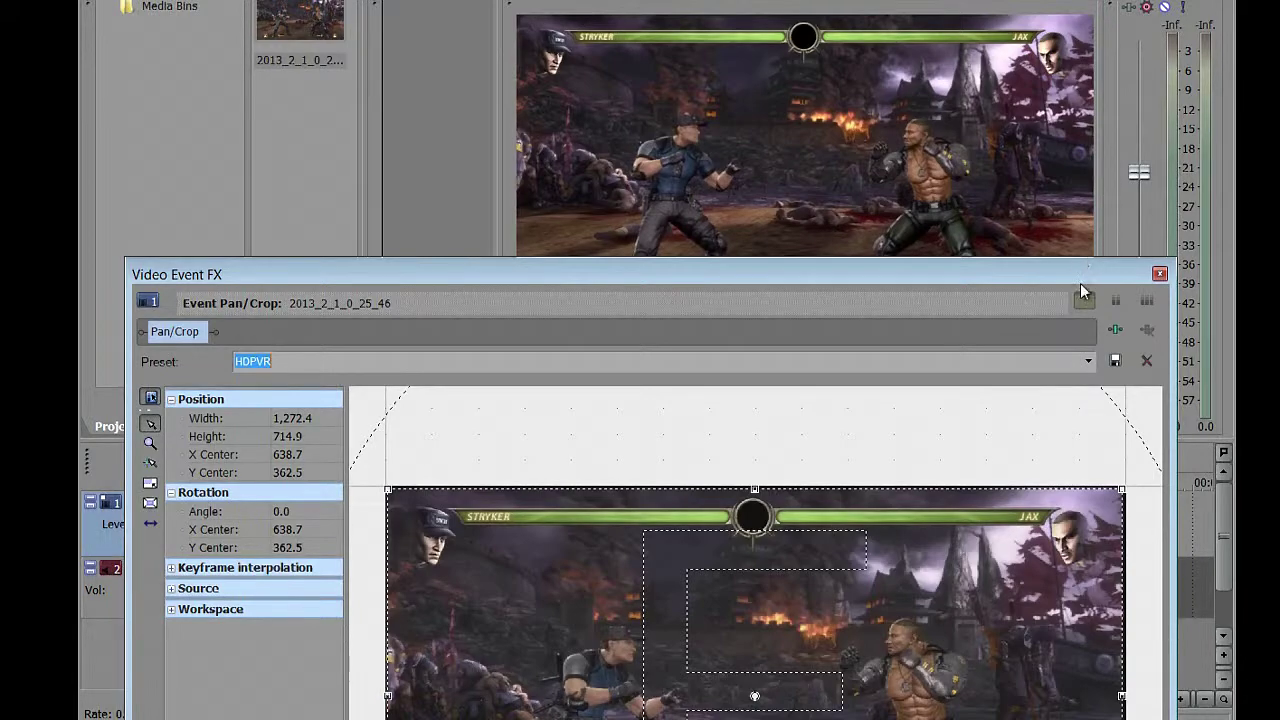
{"action": "left_click_drag", "start_coordinate": [1080, 270], "coordinate": [1279, 230]}
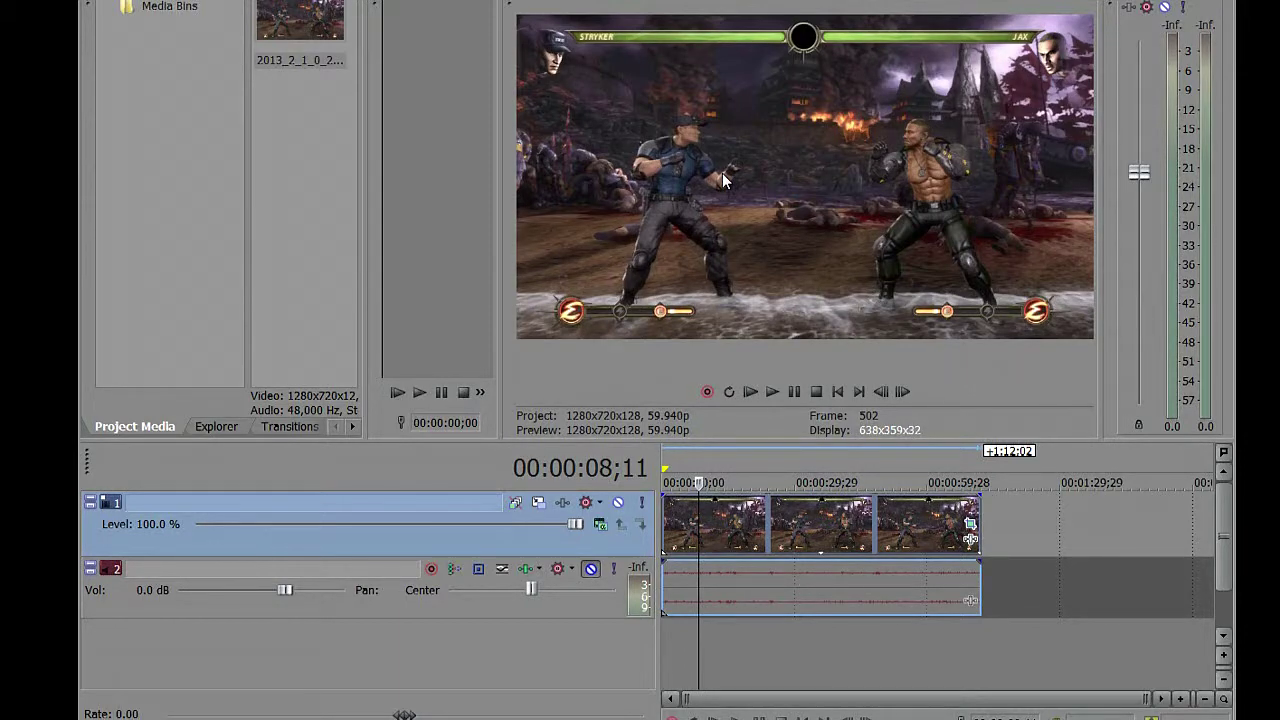
Add Sony Color Corrector (Secondary), Sony Sharpen and Sony Saturation Adjust to the video track FX chain.
{"action": "left_click", "coordinate": [567, 502]}
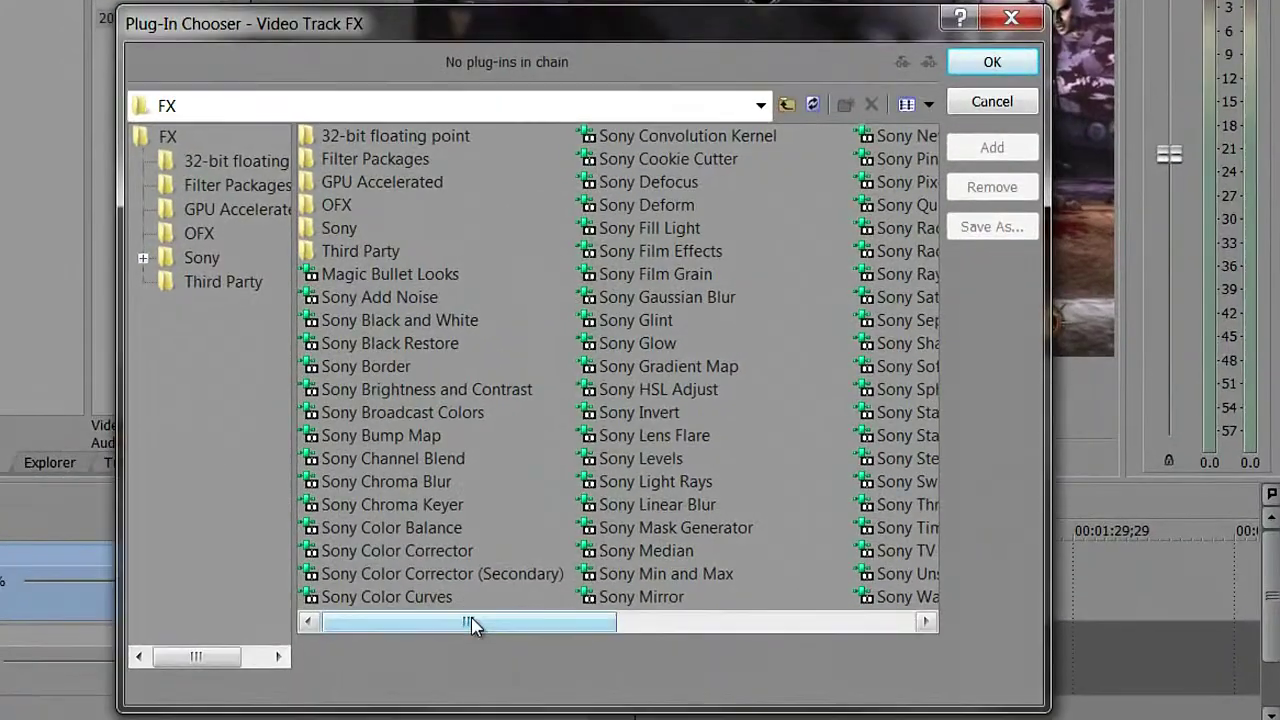
{"action": "left_click_drag", "start_coordinate": [494, 604], "coordinate": [489, 633]}
{"action": "double_click", "coordinate": [491, 577]}
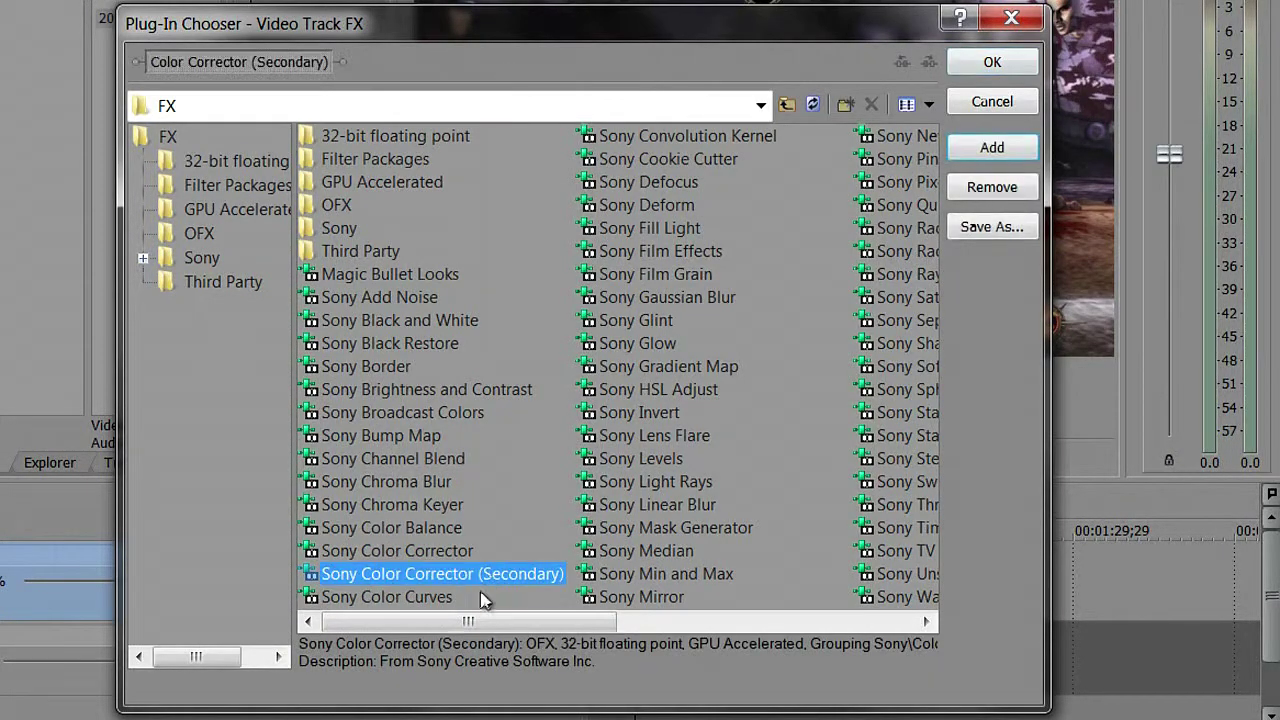
{"action": "left_click_drag", "start_coordinate": [468, 621], "coordinate": [680, 620]}
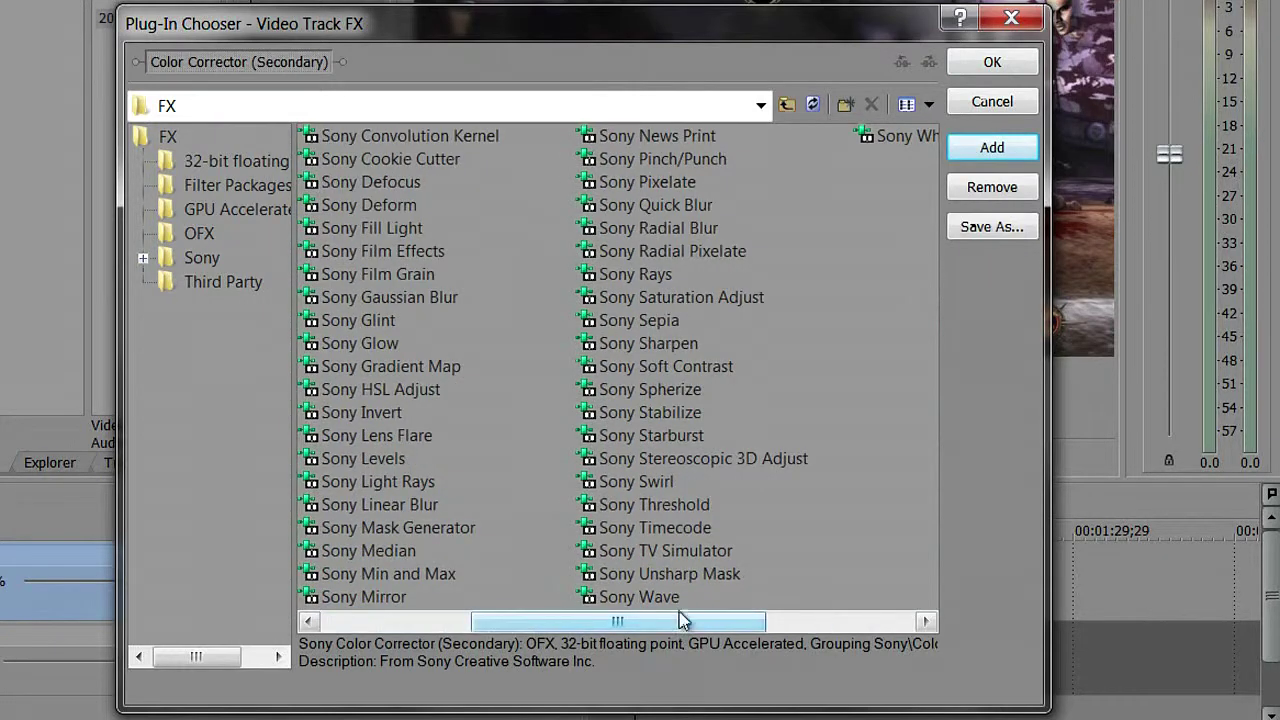
{"action": "double_click", "coordinate": [672, 343]}
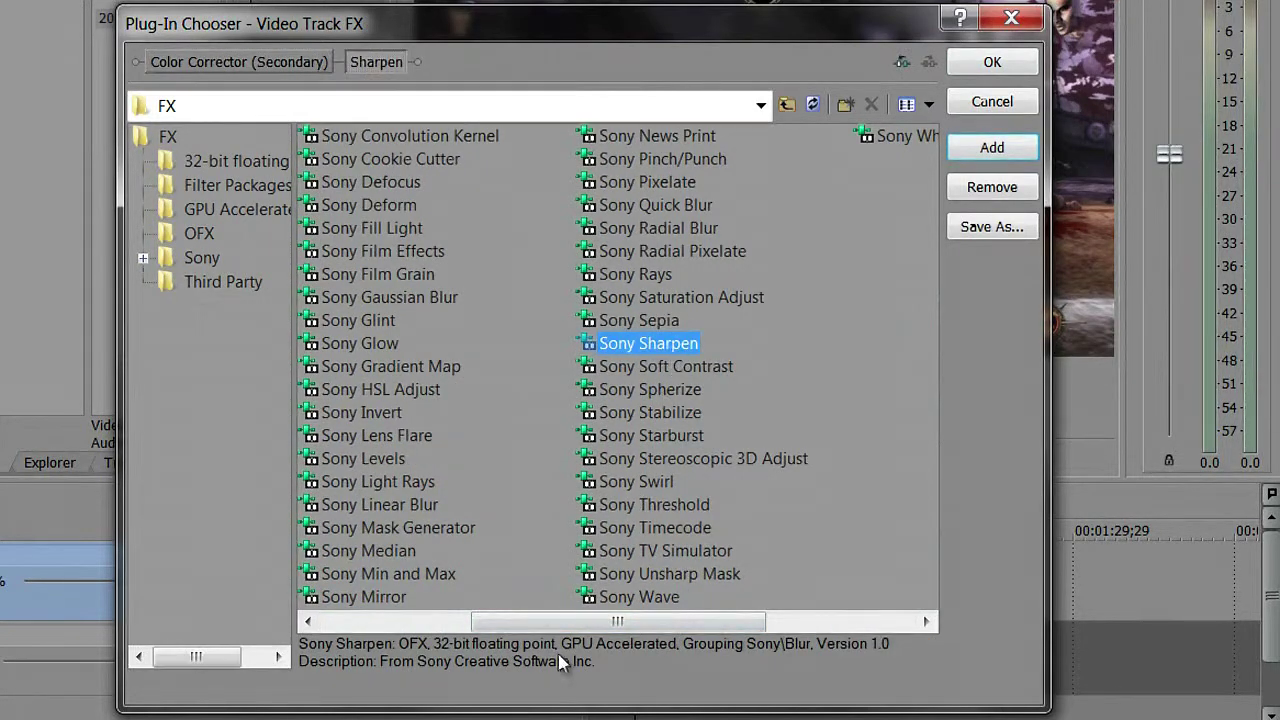
{"action": "mouse_move", "coordinate": [589, 624]}
{"action": "left_mouse_down"}
{"action": "mouse_move", "coordinate": [480, 626]}
{"action": "mouse_move", "coordinate": [588, 630]}
{"action": "left_mouse_up"}
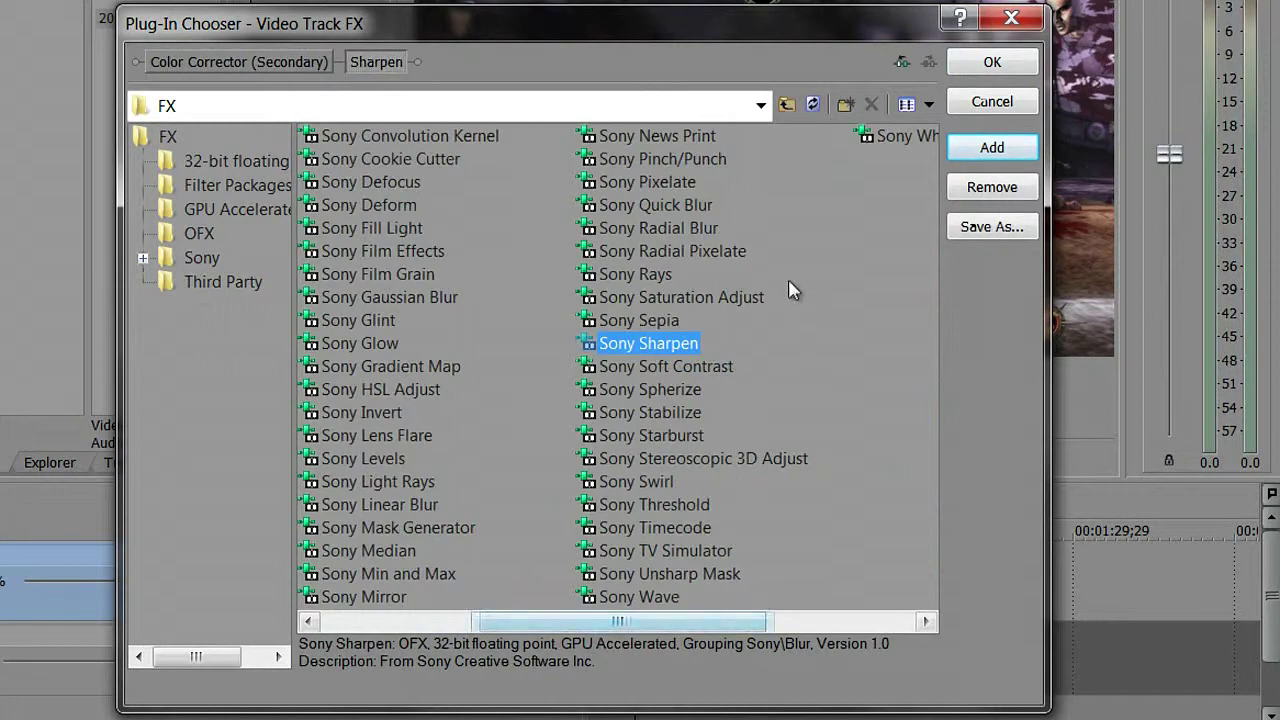
{"action": "double_click", "coordinate": [749, 306]}
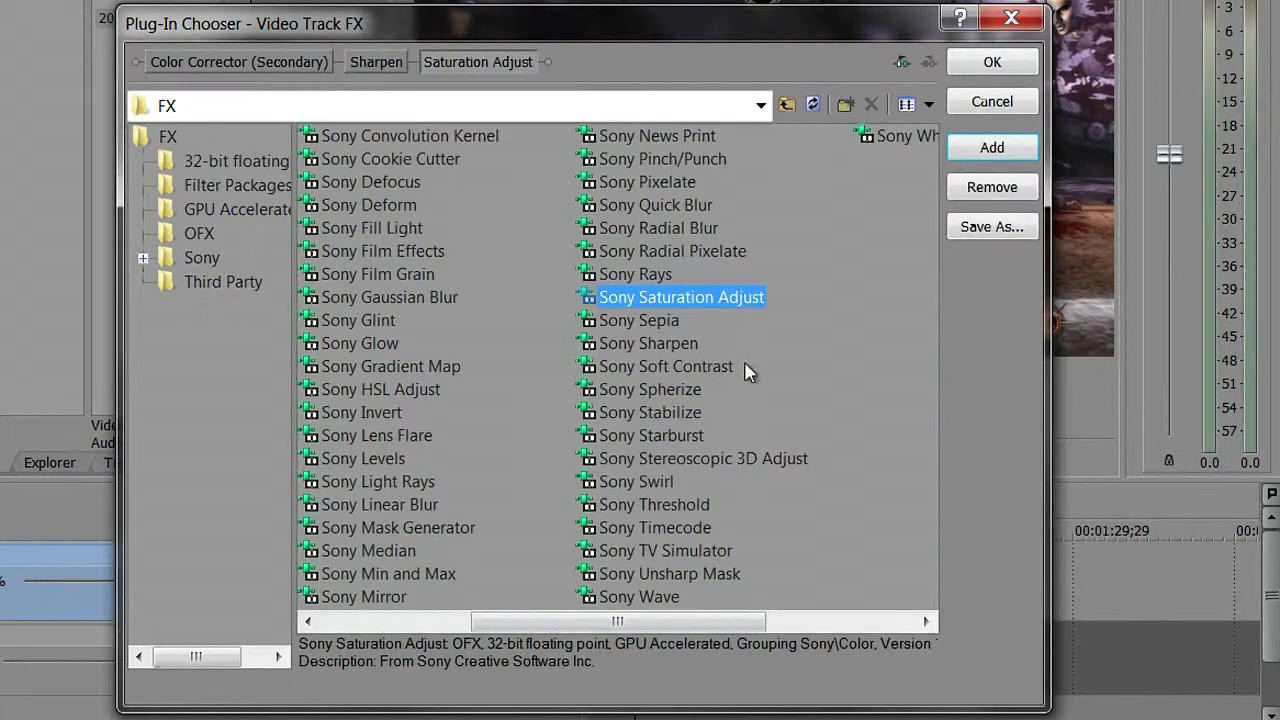
{"action": "left_click", "coordinate": [992, 64]}
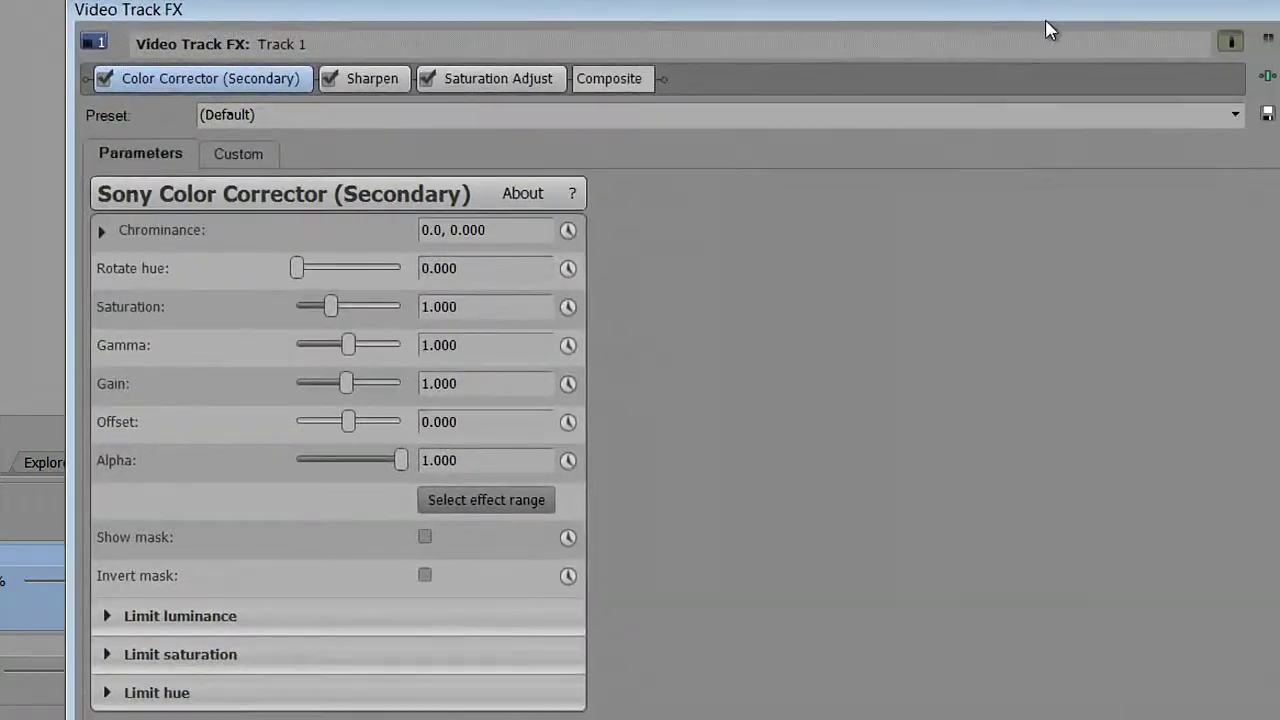
Give Color Corrector (Secondary) the Studio RGB to Computer RGB preset and show its Custom controls.
{"action": "left_click", "coordinate": [229, 77]}
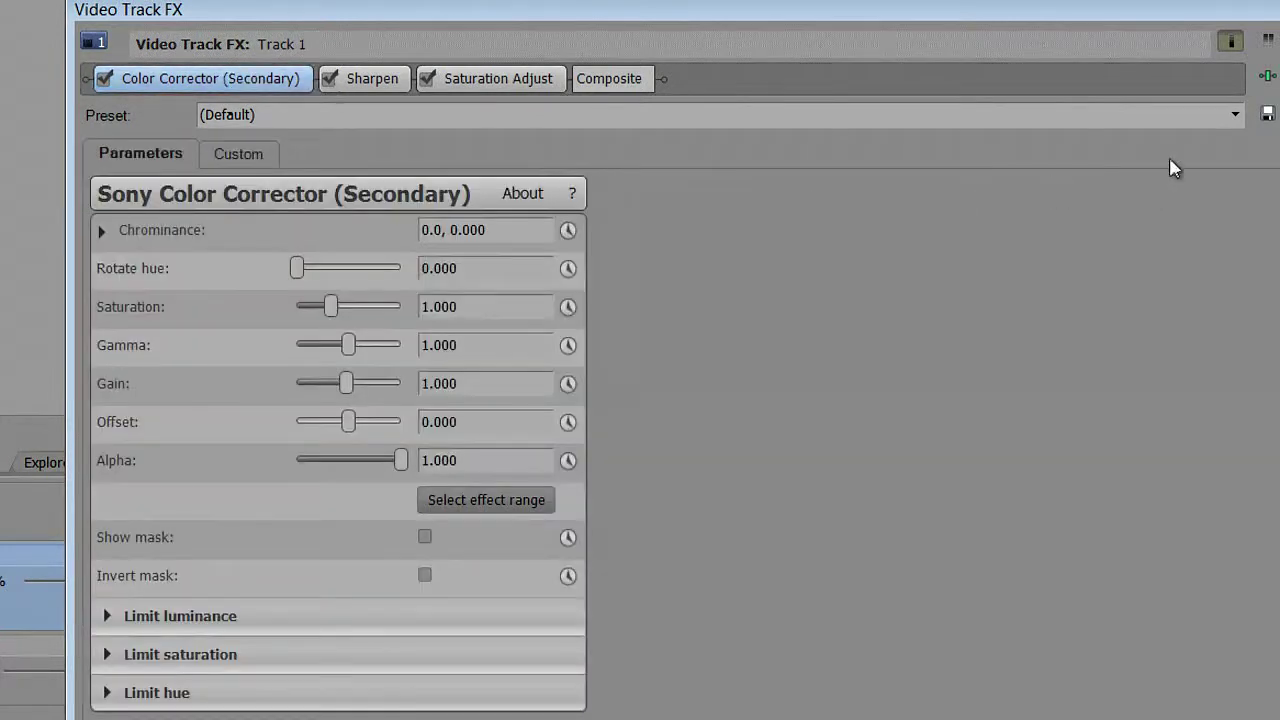
{"action": "left_click", "coordinate": [1232, 114]}
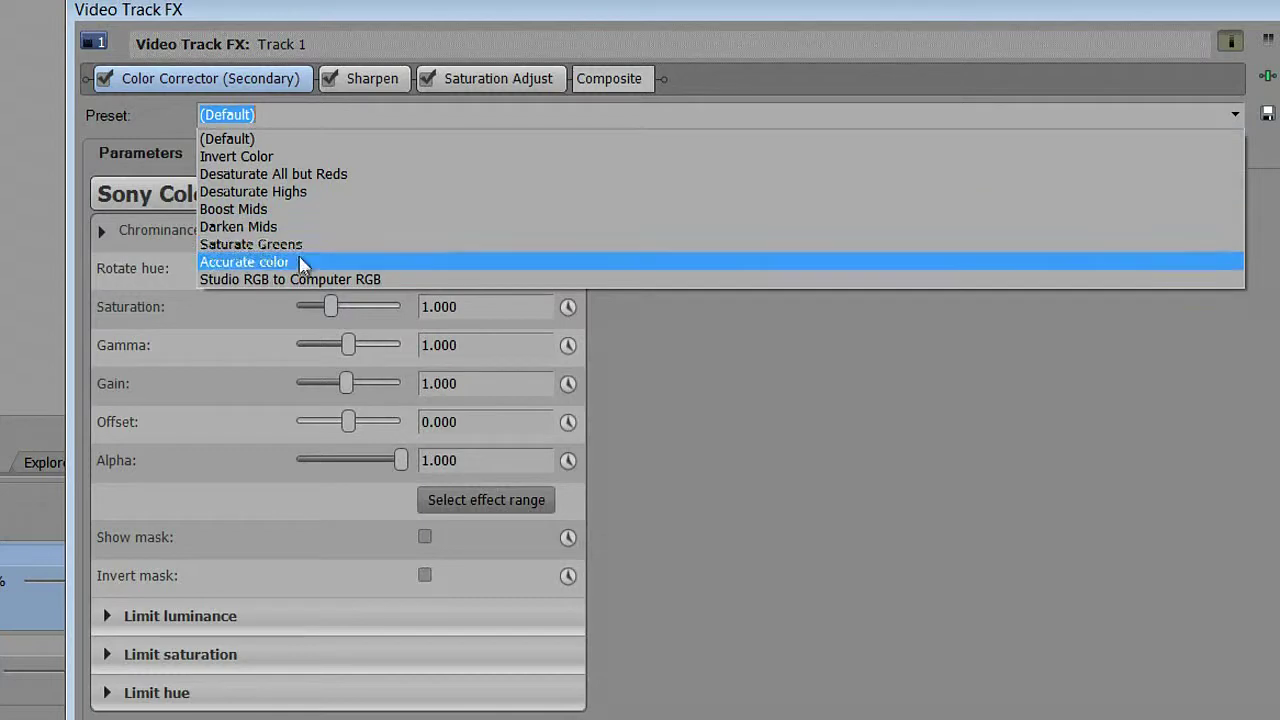
{"action": "left_click", "coordinate": [288, 279]}
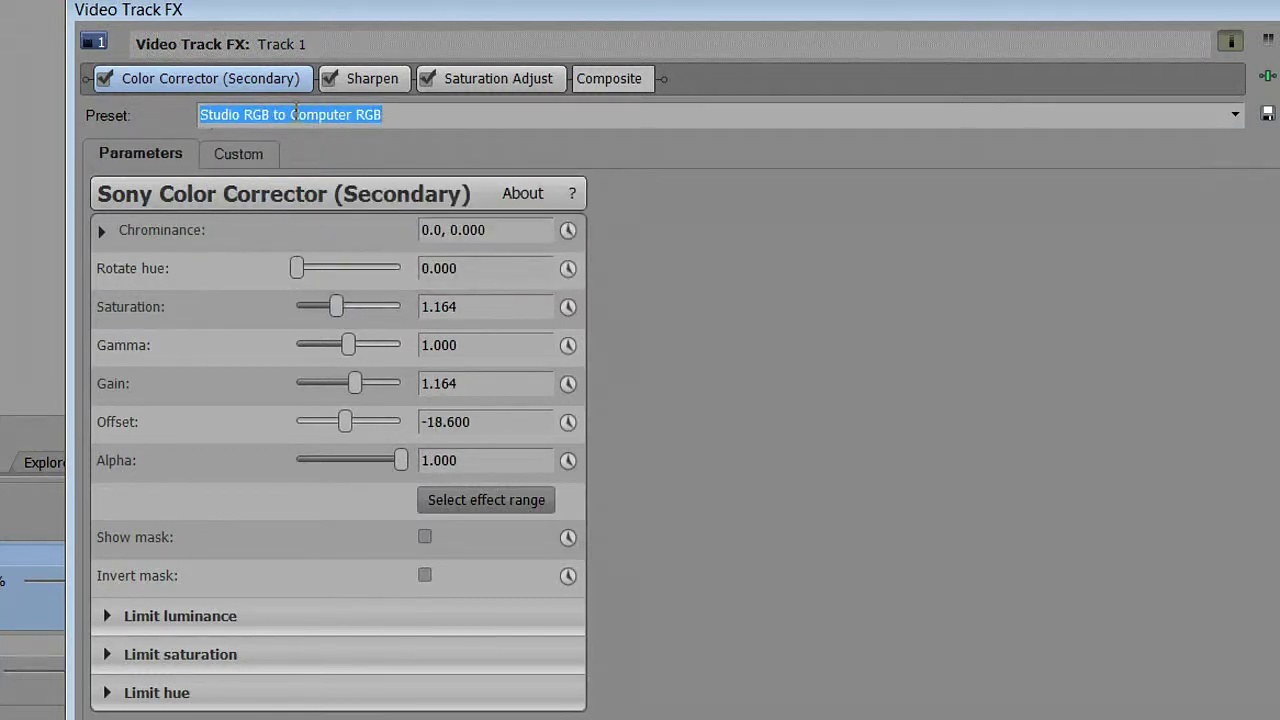
{"action": "left_click", "coordinate": [298, 112]}
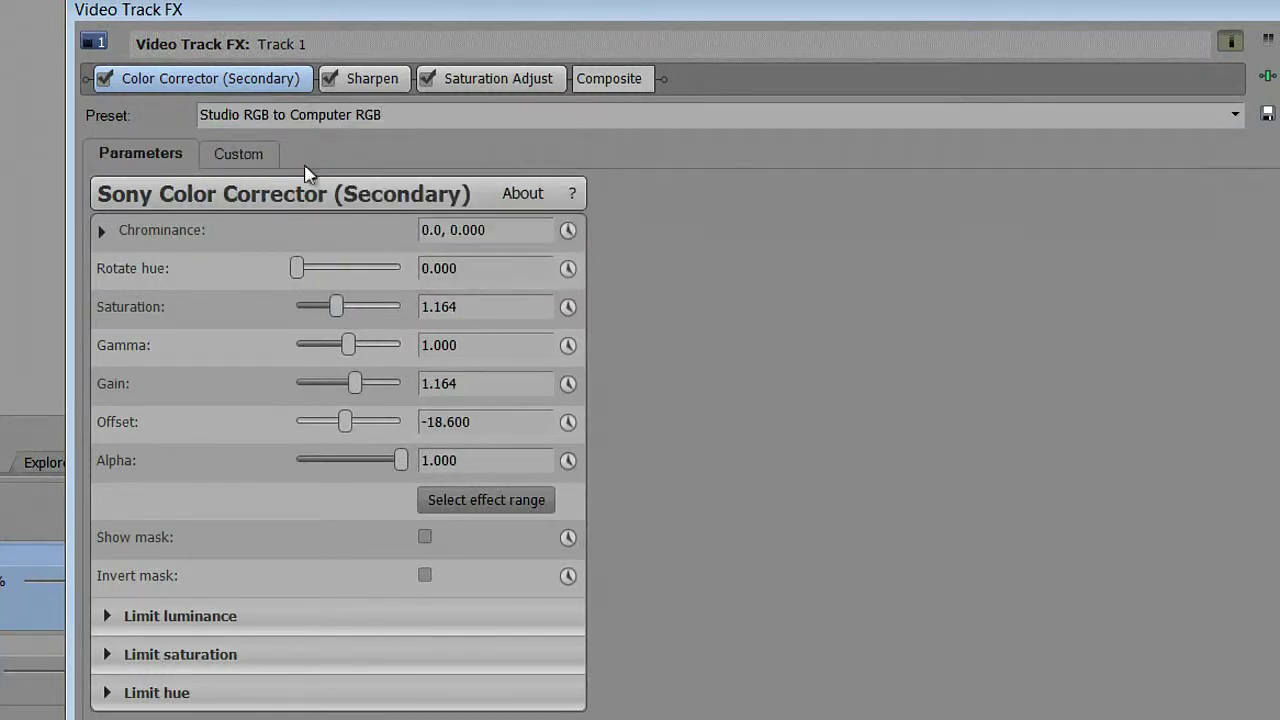
{"action": "left_click_drag", "start_coordinate": [362, 12], "coordinate": [329, 6]}
{"action": "left_click", "coordinate": [285, 286]}
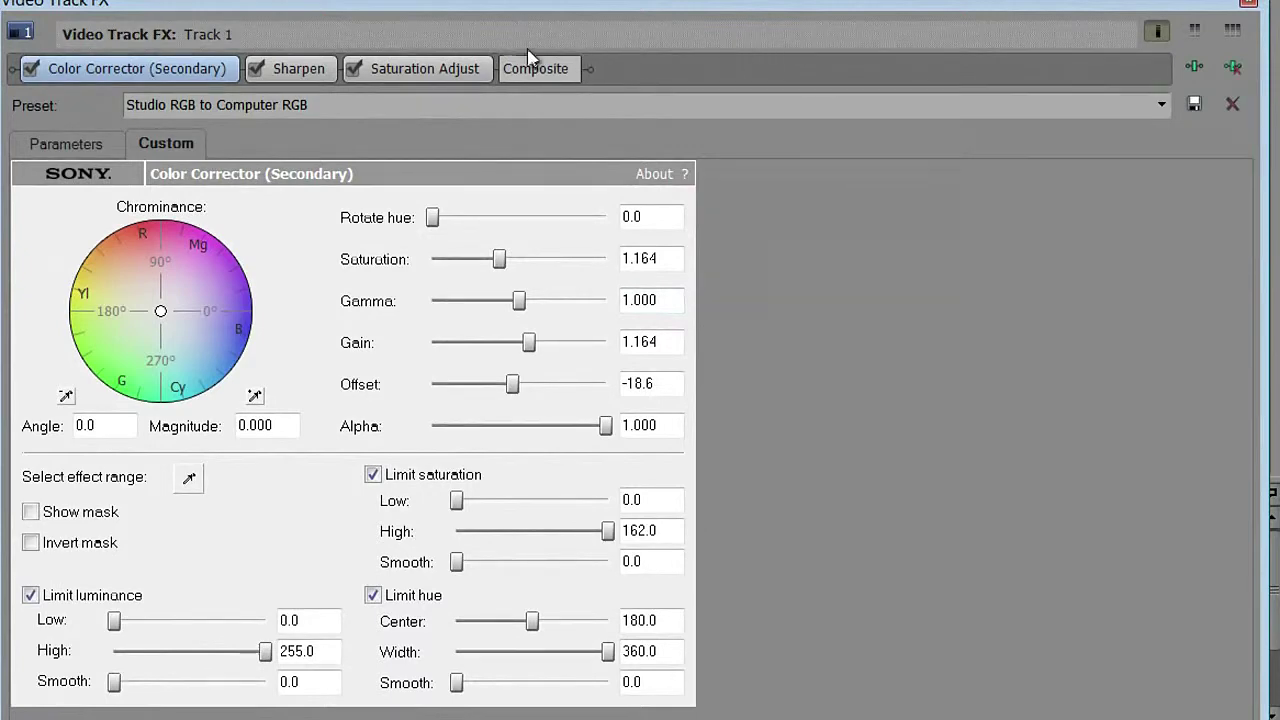
Turn off Sharpen and Saturation Adjust in the track FX chain.
{"action": "left_click", "coordinate": [254, 69]}
{"action": "left_click", "coordinate": [353, 69]}
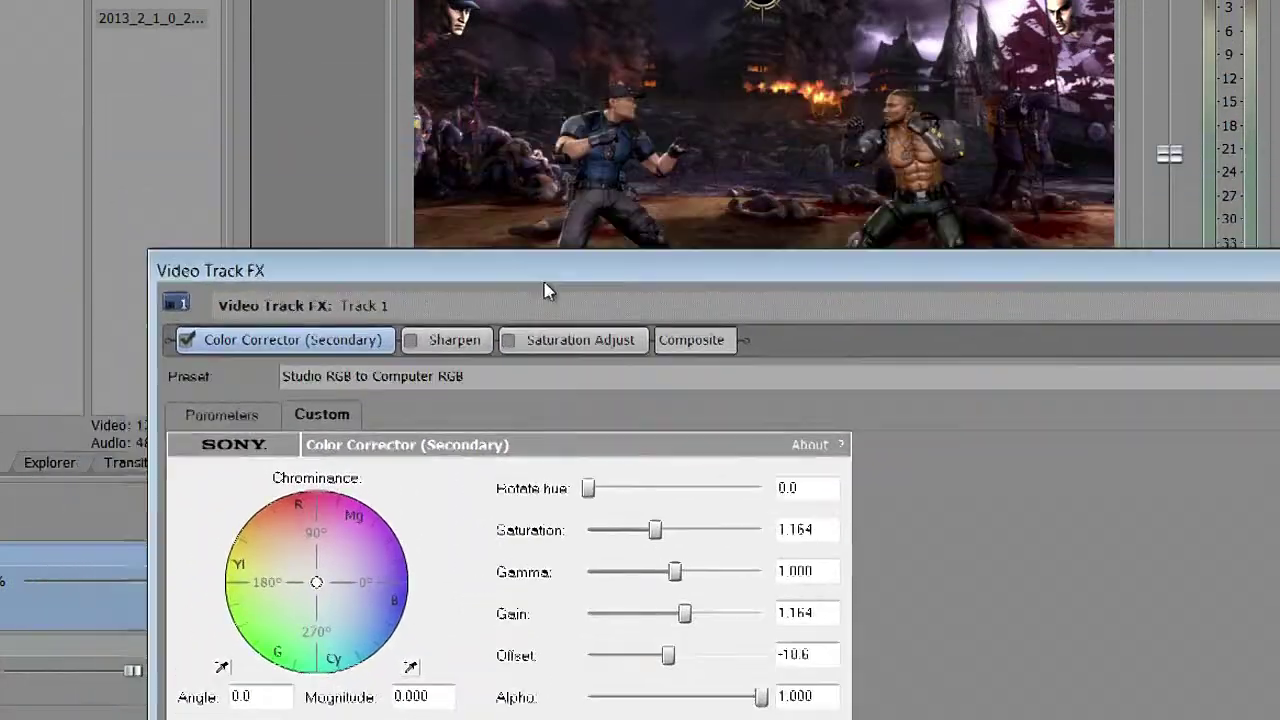
{"action": "left_click_drag", "start_coordinate": [548, 290], "coordinate": [652, 440]}
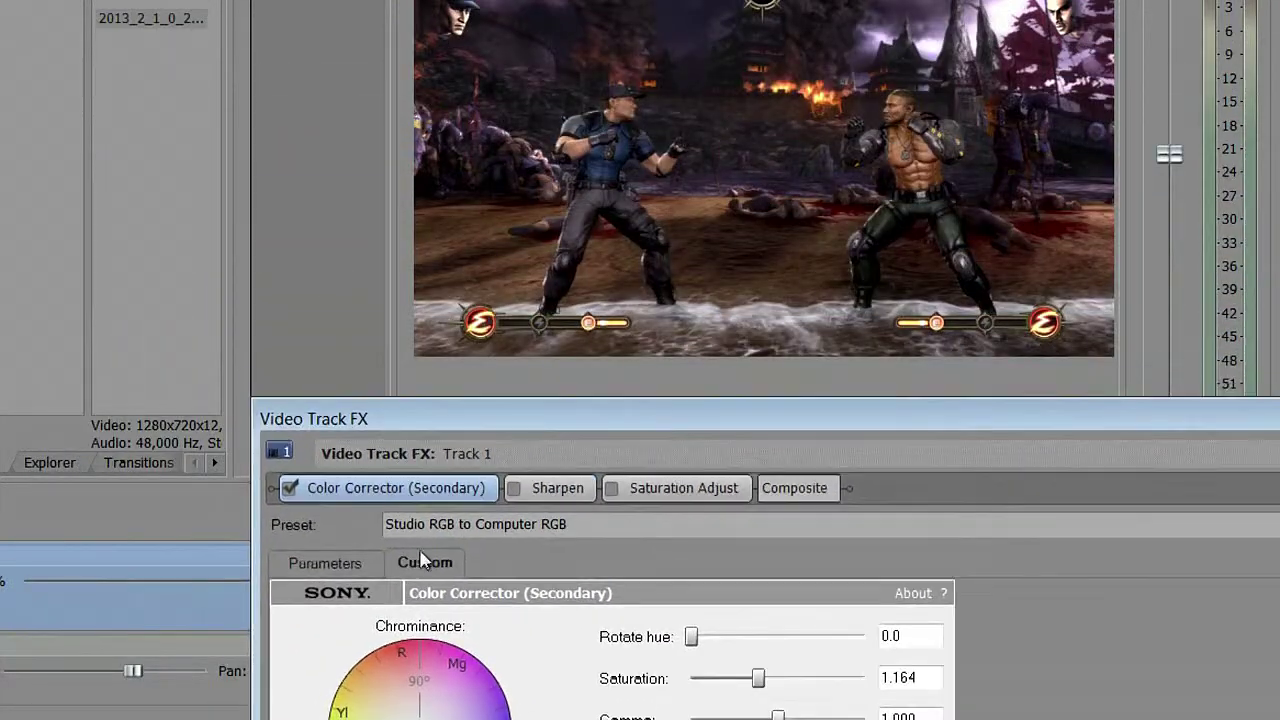
Toggle Color Corrector (Secondary) on and off repeatedly to compare the preview, leaving it on.
{"action": "left_click", "coordinate": [289, 489]}
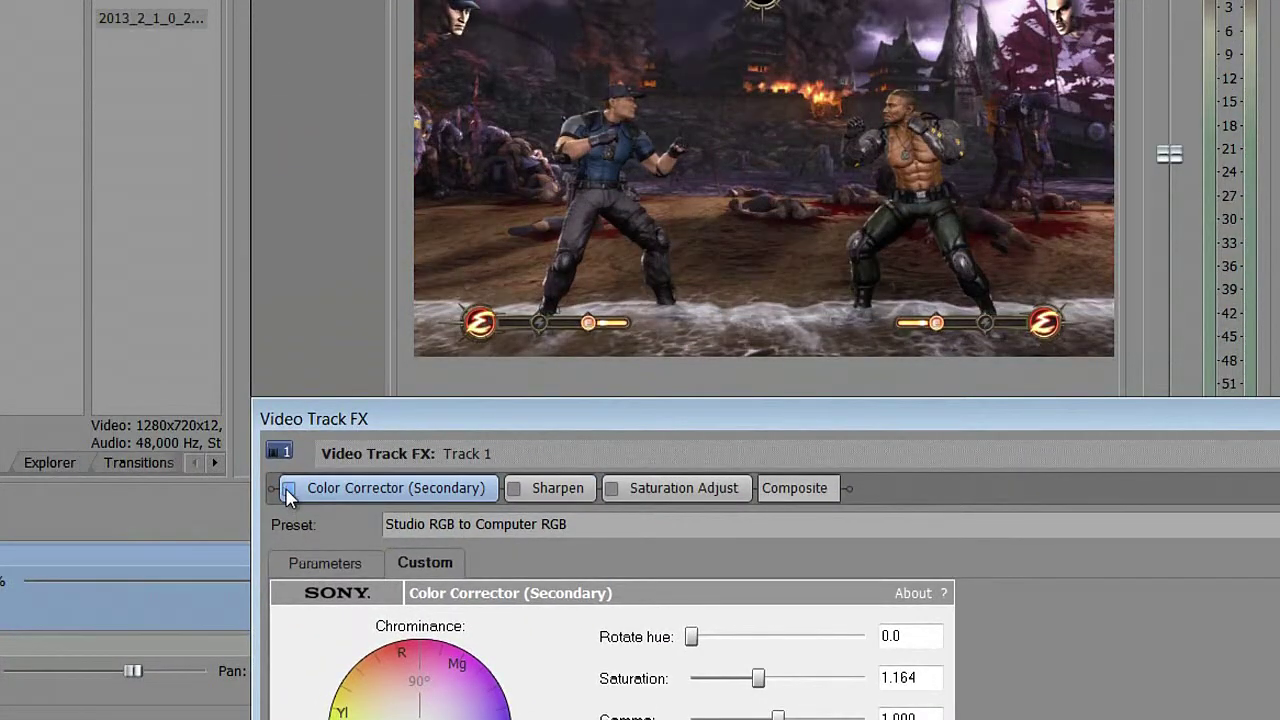
{"action": "left_click", "coordinate": [289, 489]}
{"action": "left_click", "coordinate": [289, 489]}
{"action": "left_click", "coordinate": [289, 489]}
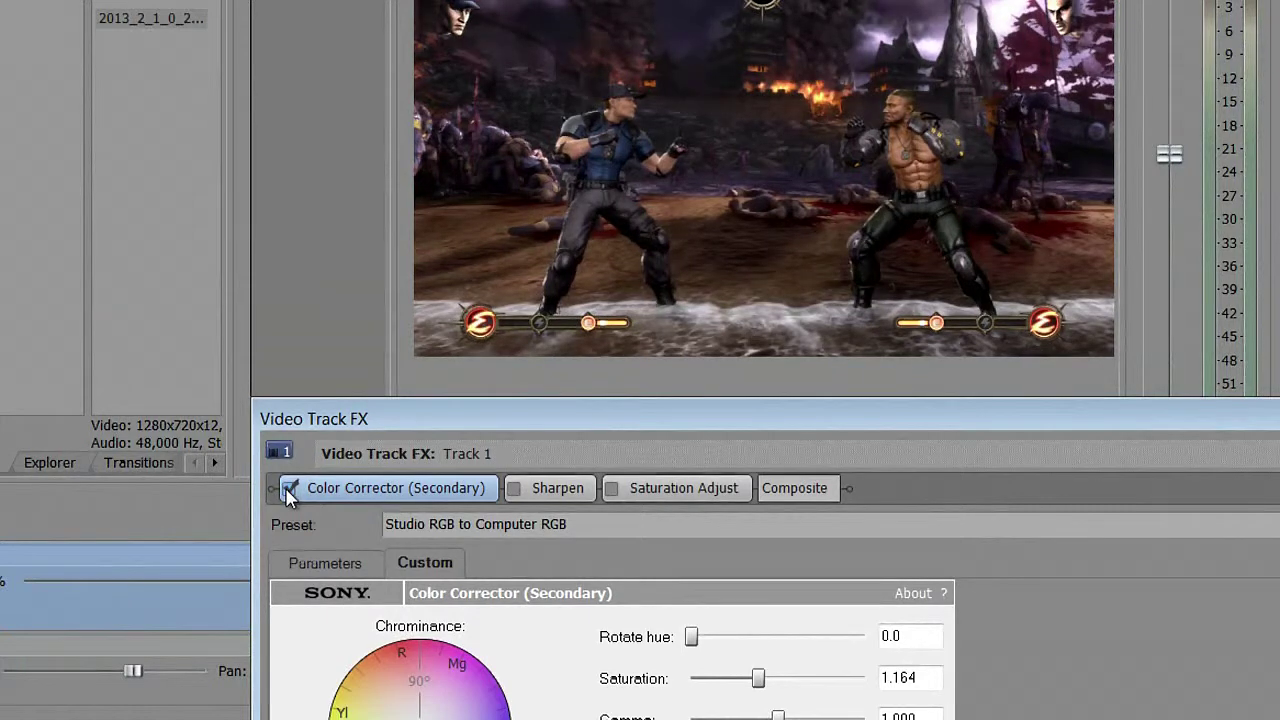
{"action": "left_click", "coordinate": [289, 489]}
{"action": "left_click", "coordinate": [289, 489]}
{"action": "left_click", "coordinate": [289, 489]}
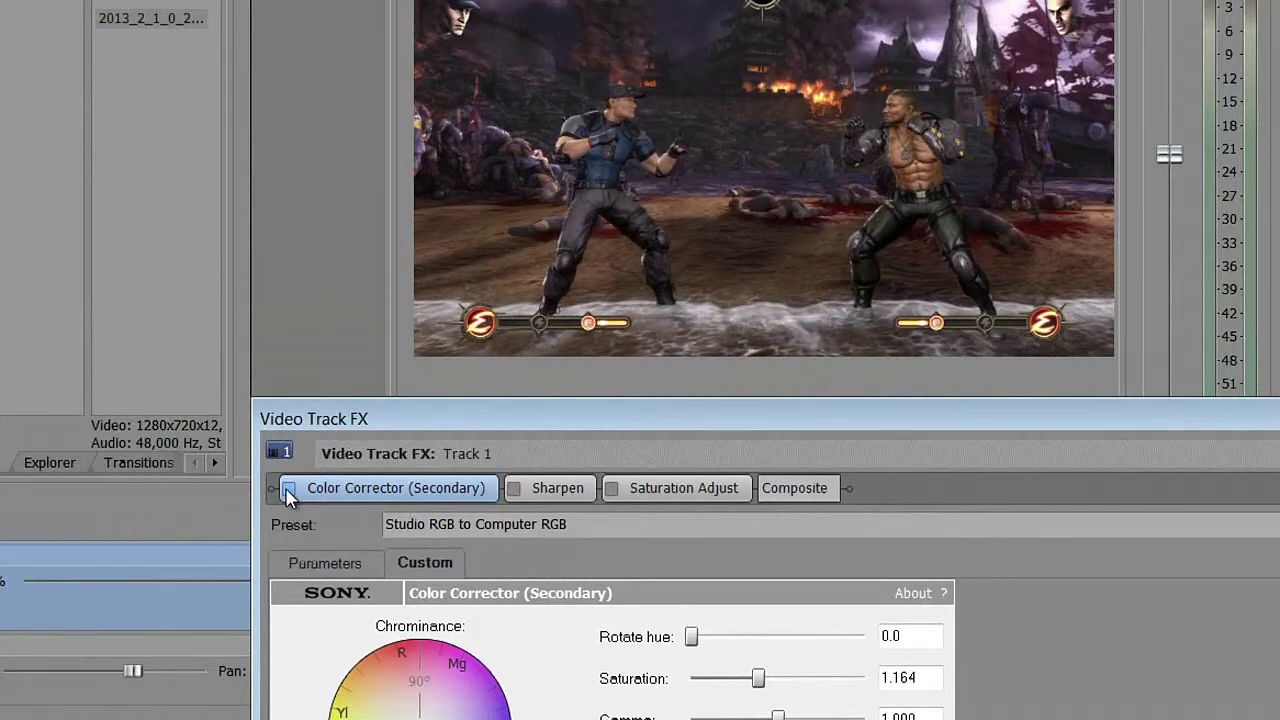
{"action": "left_click", "coordinate": [289, 489]}
{"action": "left_click", "coordinate": [289, 489]}
{"action": "left_click", "coordinate": [289, 489]}
{"action": "left_click", "coordinate": [289, 489]}
{"action": "left_click", "coordinate": [289, 489]}
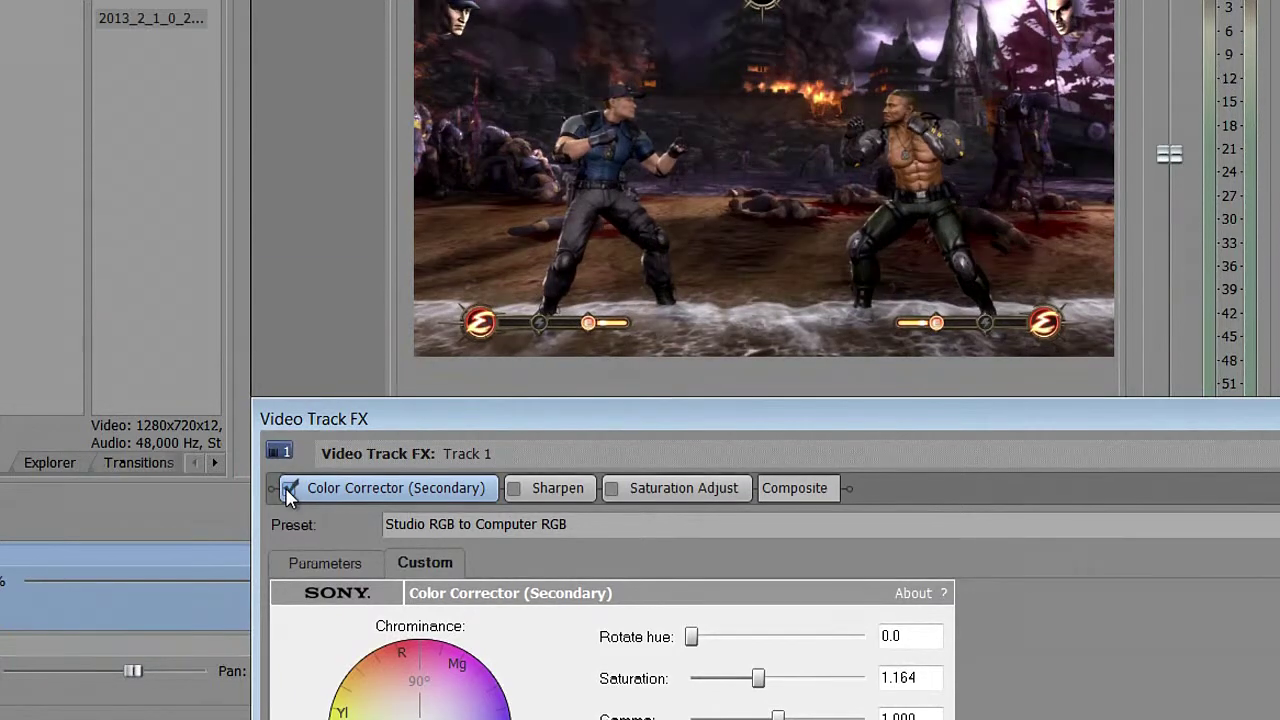
{"action": "left_click_drag", "start_coordinate": [471, 411], "coordinate": [385, 5]}
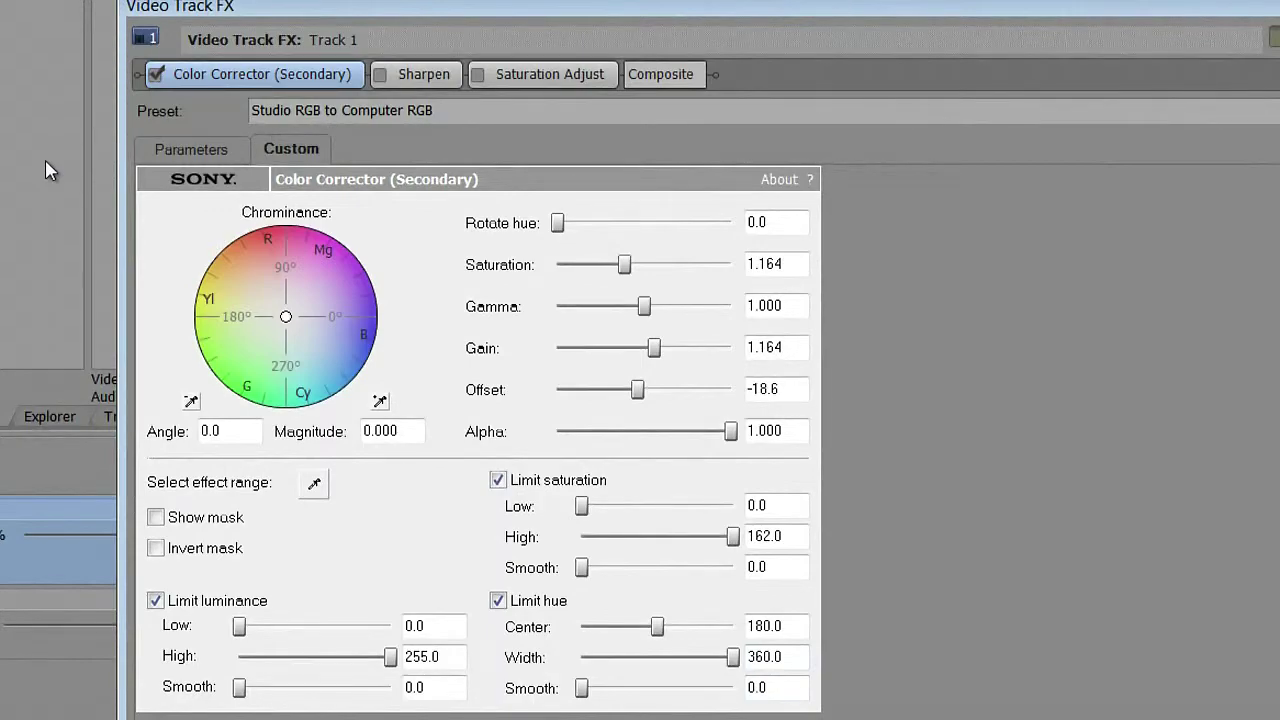
{"action": "left_click_drag", "start_coordinate": [486, 12], "coordinate": [570, 417]}
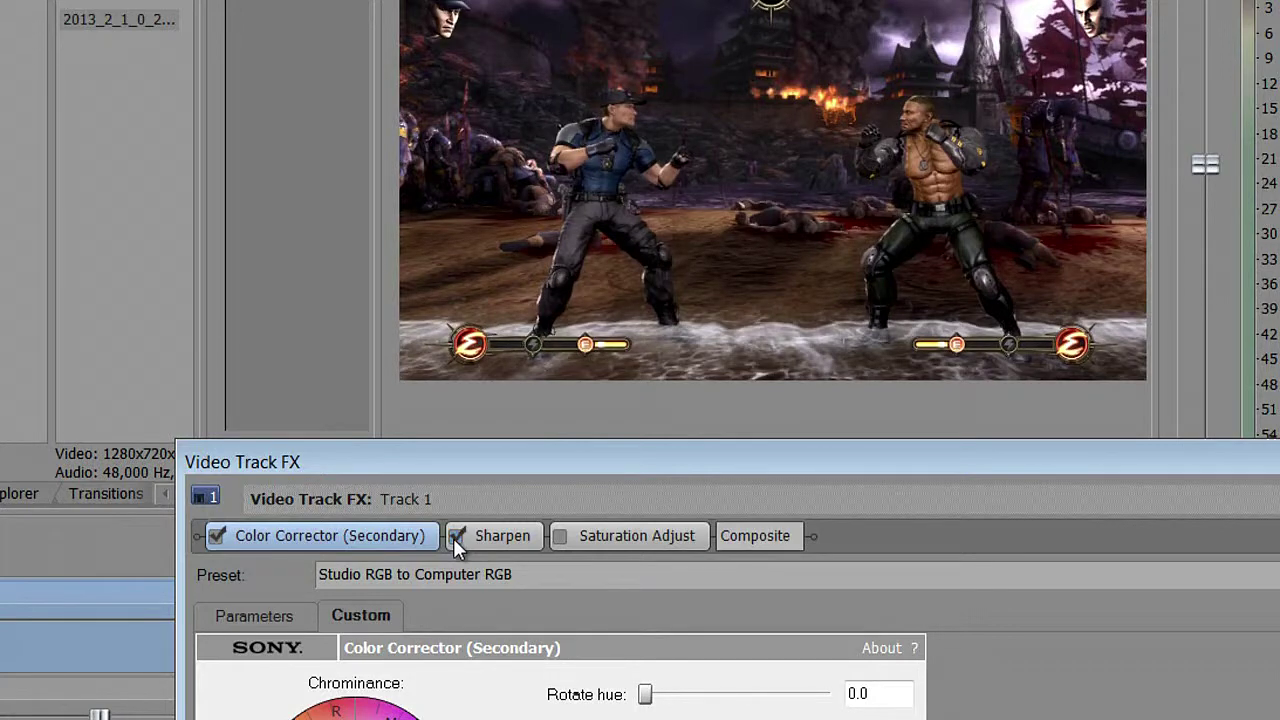
{"action": "left_click_drag", "start_coordinate": [521, 468], "coordinate": [447, 197]}
Set Sharpen to the 'gaming' preset at Amount 0.200 and re-enable Saturation Adjust.
{"action": "left_click", "coordinate": [429, 265]}
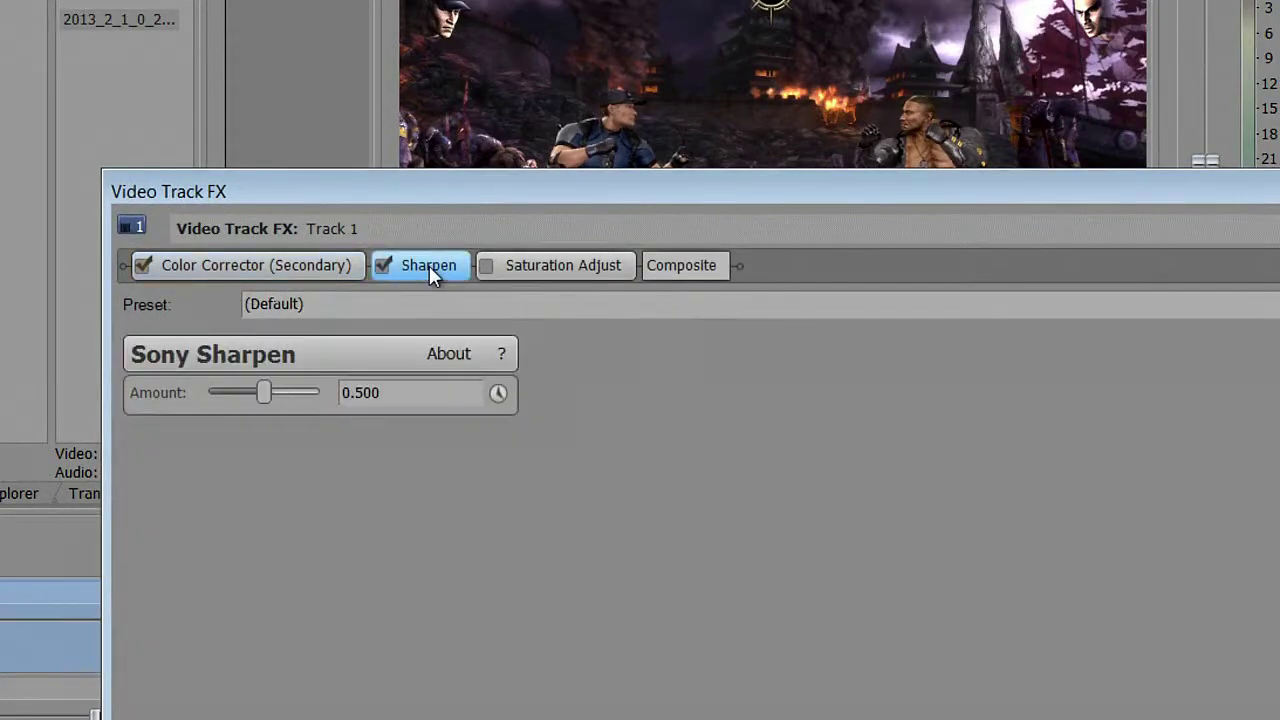
{"action": "left_click_drag", "start_coordinate": [399, 203], "coordinate": [241, 133]}
{"action": "left_click", "coordinate": [1186, 235]}
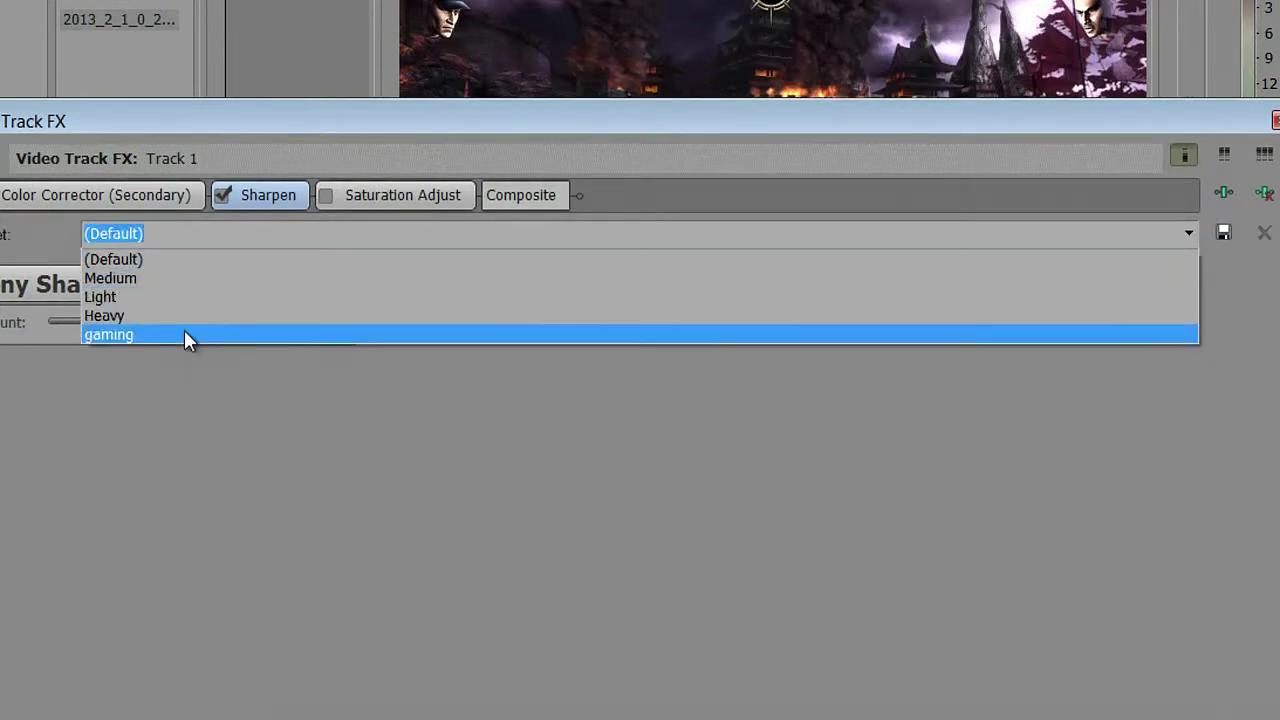
{"action": "left_click", "coordinate": [186, 336]}
{"action": "left_click_drag", "start_coordinate": [246, 149], "coordinate": [343, 447]}
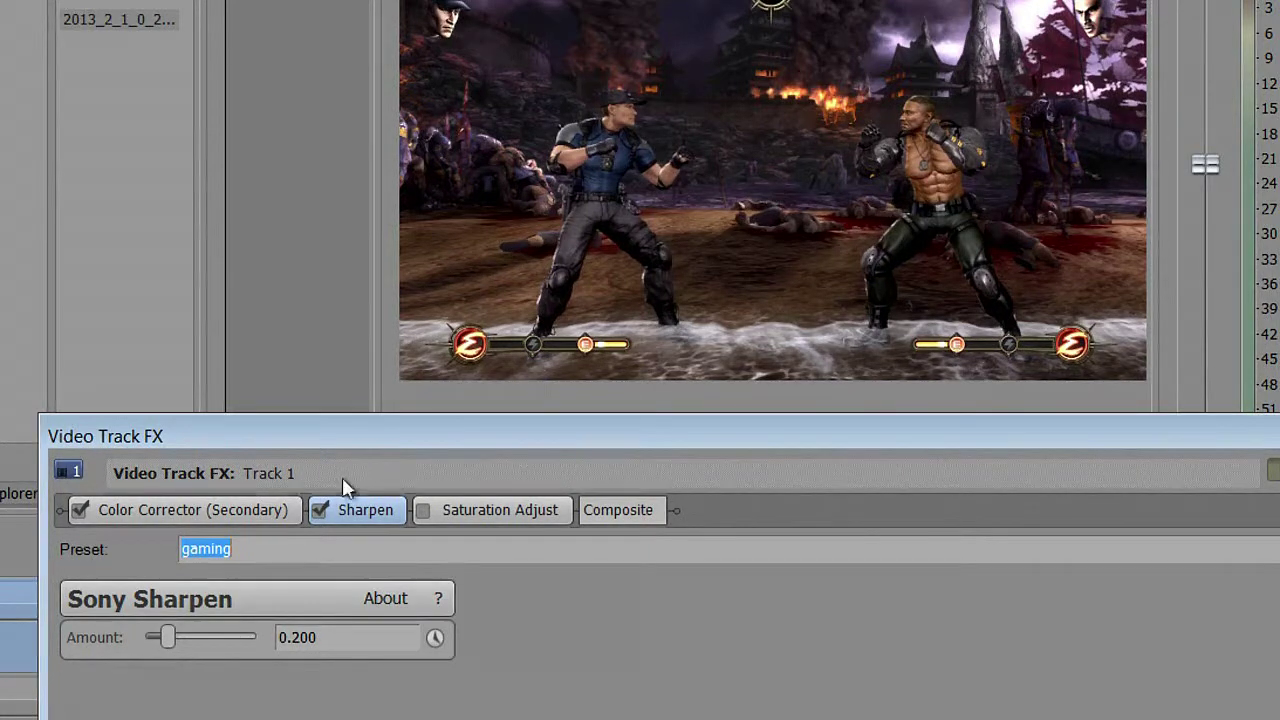
{"action": "left_click", "coordinate": [333, 638]}
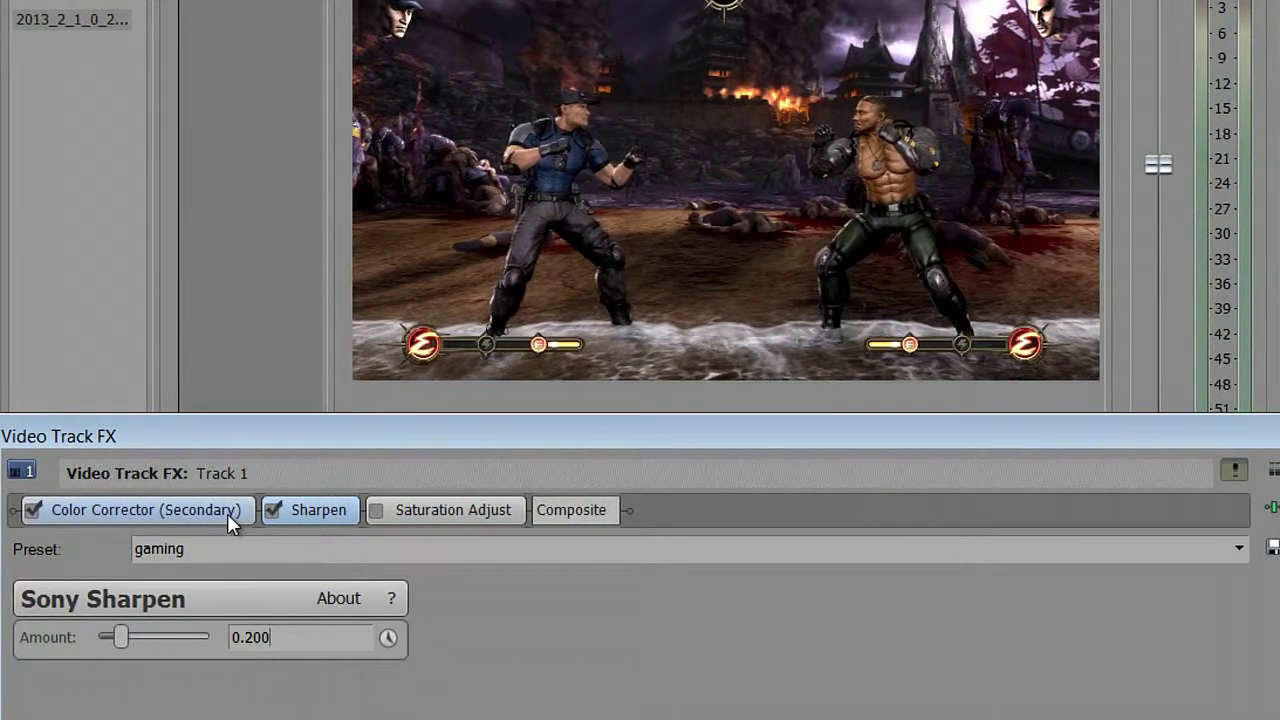
{"action": "left_click", "coordinate": [211, 549]}
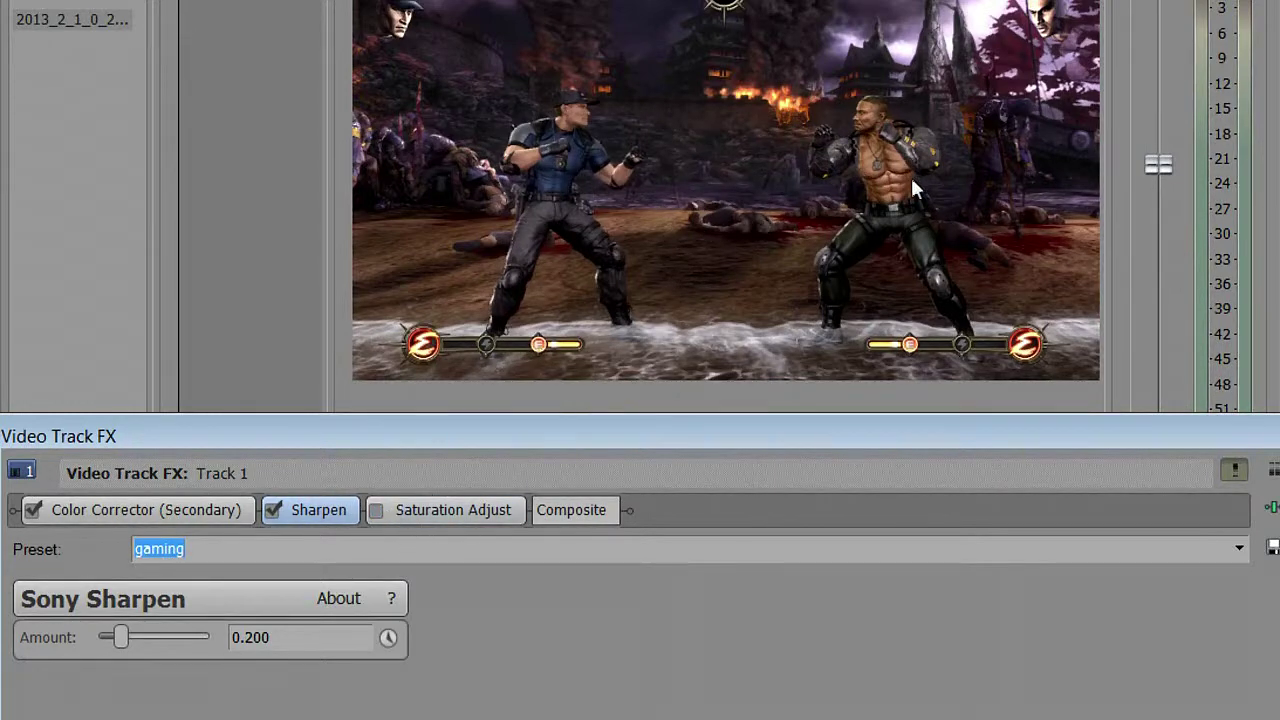
{"action": "left_click", "coordinate": [377, 510]}
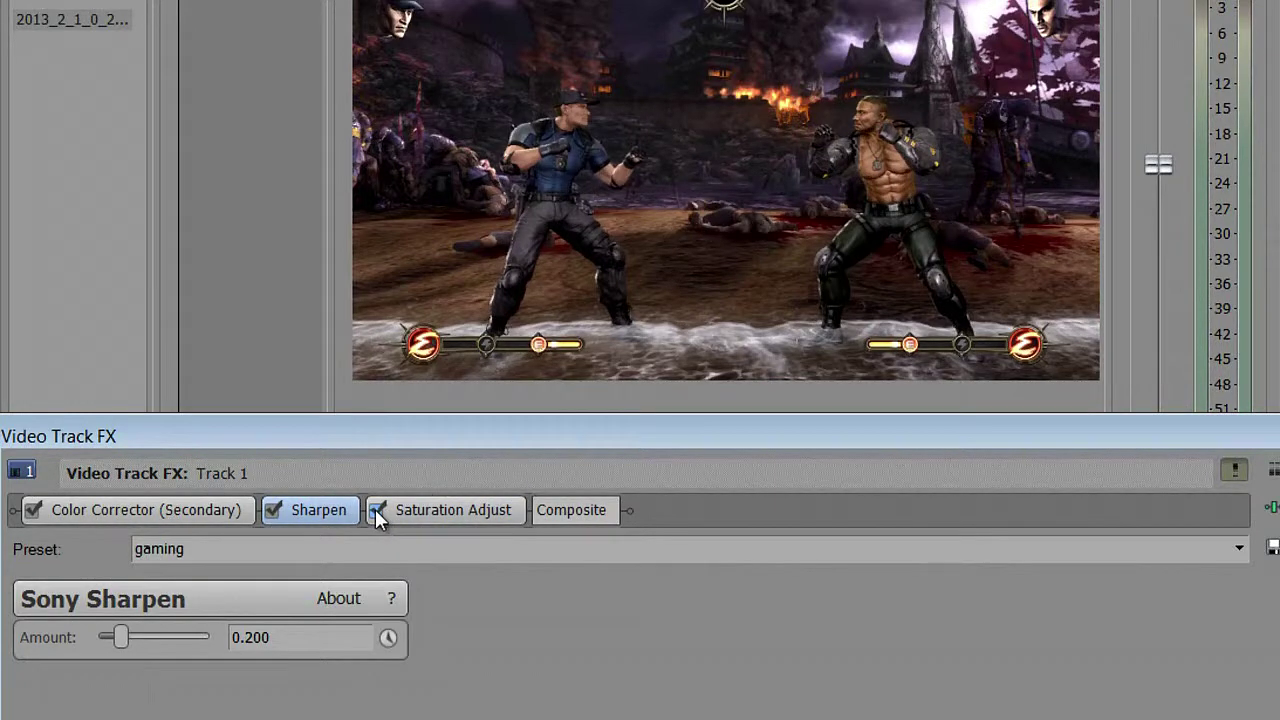
{"action": "left_click_drag", "start_coordinate": [534, 437], "coordinate": [438, 503]}
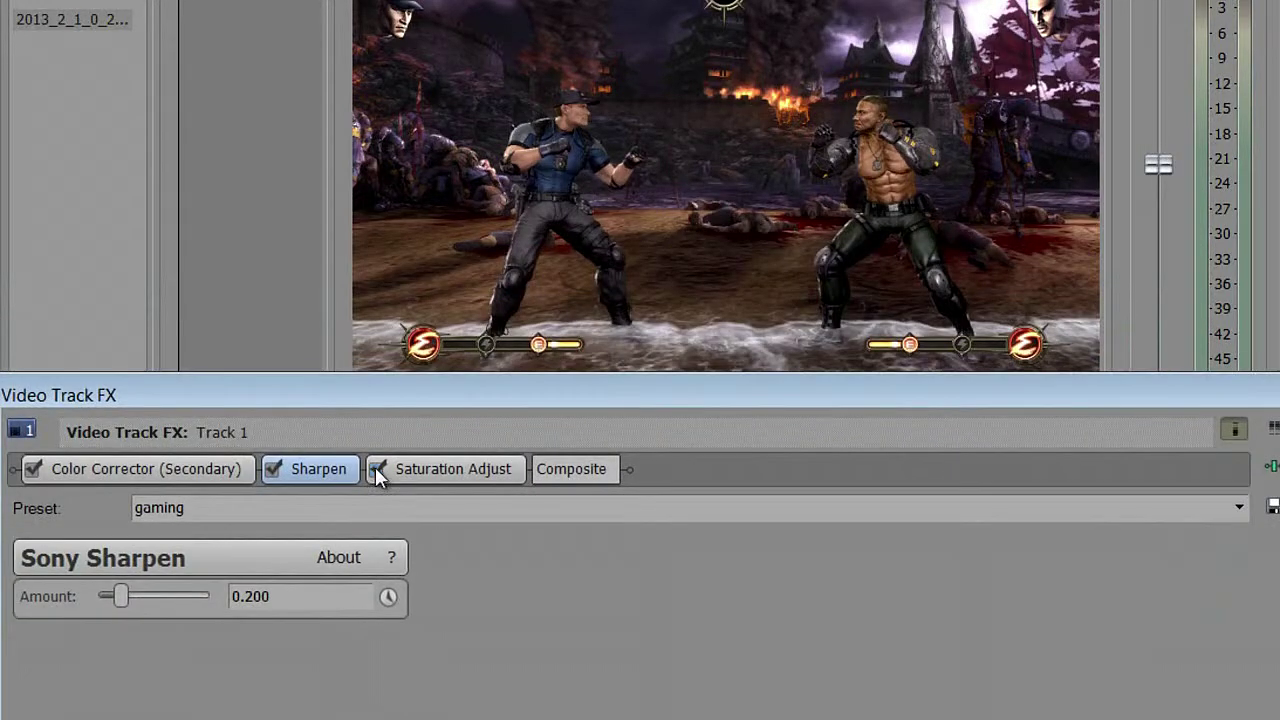
Apply the hdpvr preset (Amount 0.621) to Saturation Adjust, compare on/off, and leave it enabled.
{"action": "left_click", "coordinate": [463, 474]}
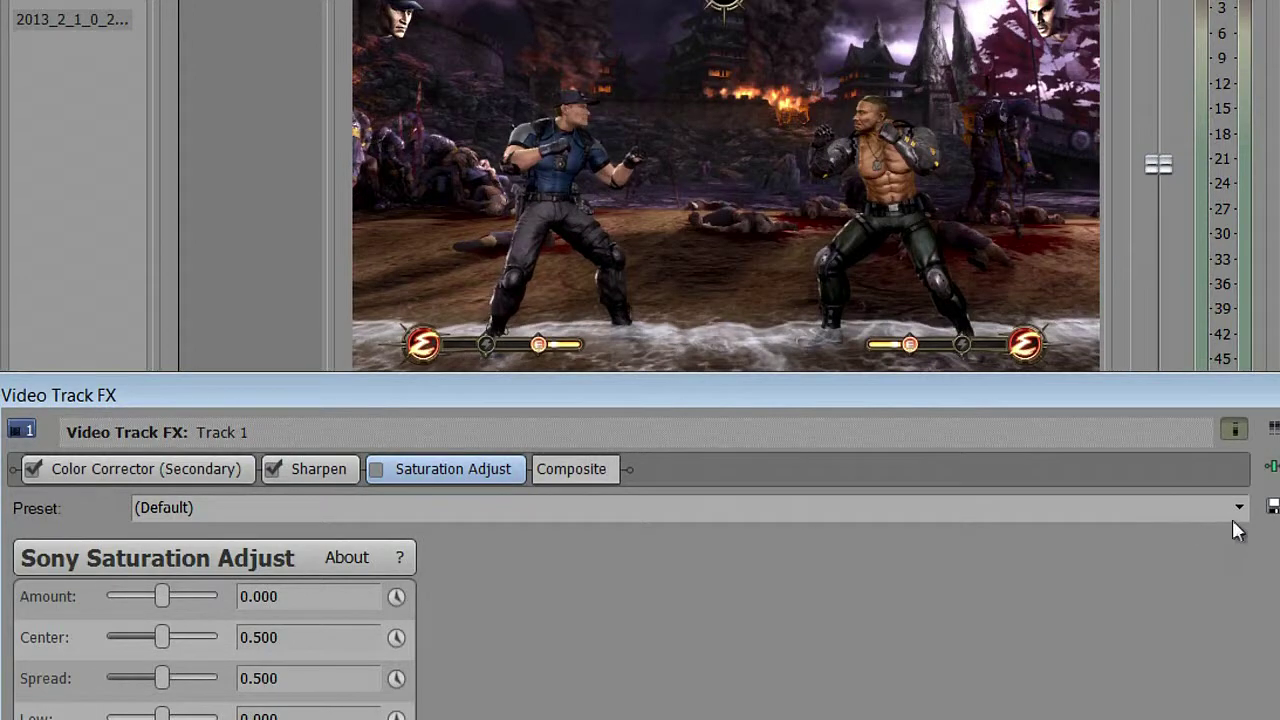
{"action": "left_click", "coordinate": [377, 470]}
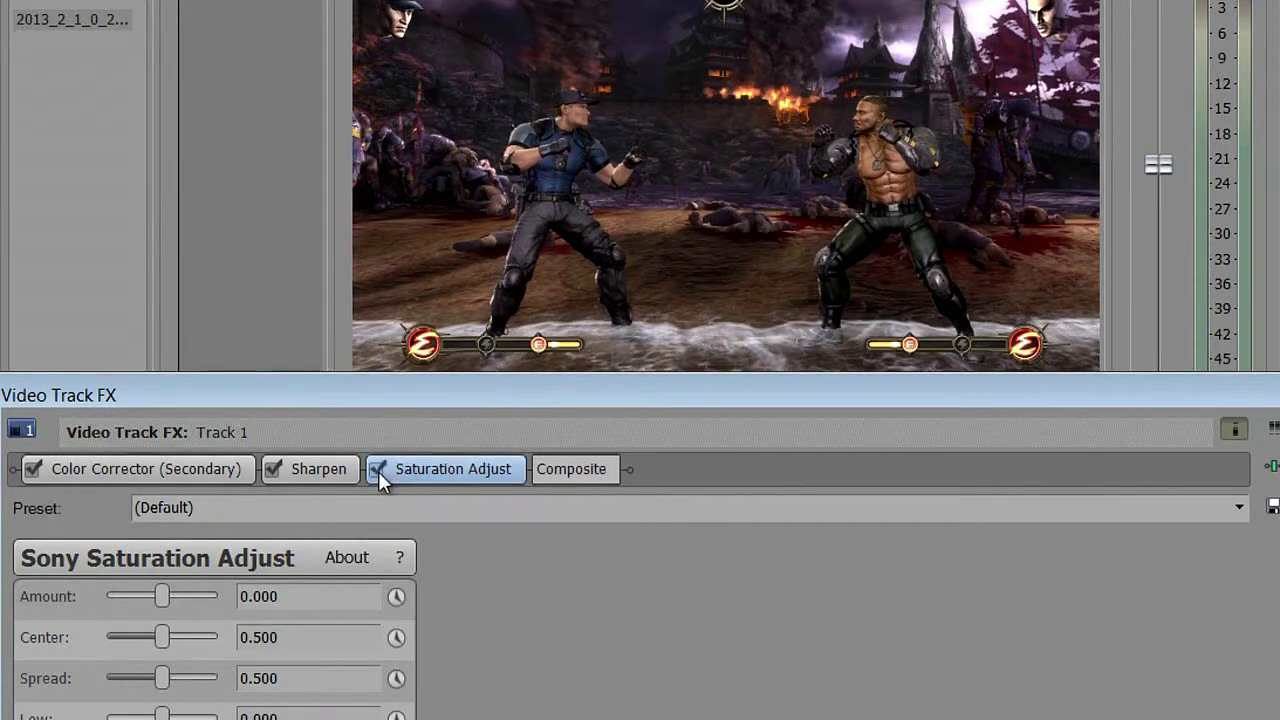
{"action": "left_click", "coordinate": [378, 471]}
{"action": "left_click", "coordinate": [1239, 509]}
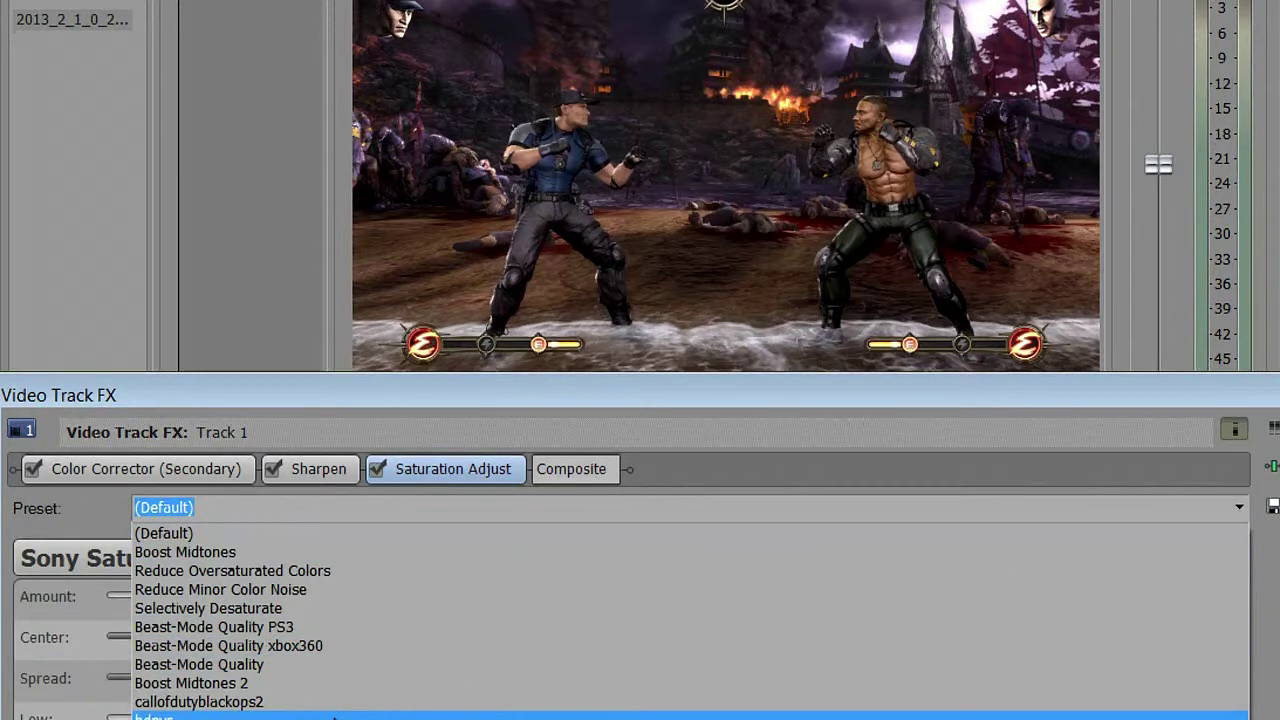
{"action": "left_click", "coordinate": [340, 717]}
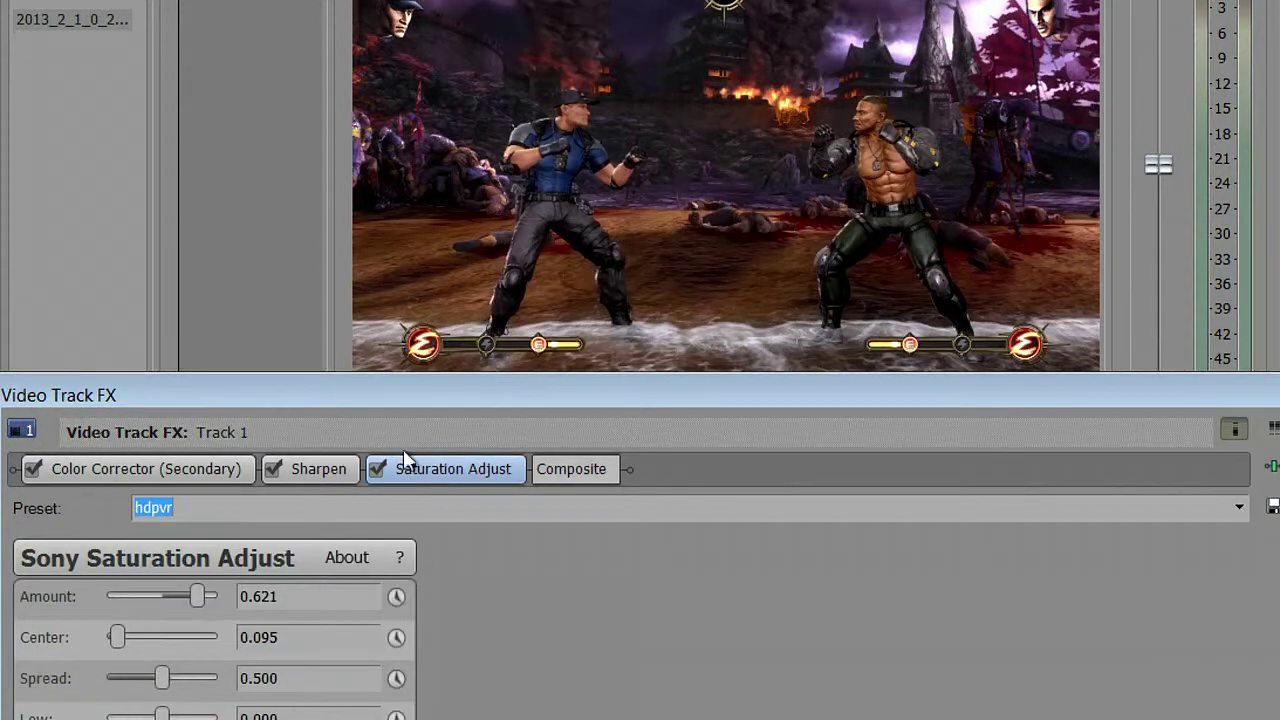
{"action": "left_click", "coordinate": [378, 470]}
{"action": "left_click", "coordinate": [378, 470]}
{"action": "left_click", "coordinate": [378, 470]}
{"action": "left_click_drag", "start_coordinate": [444, 388], "coordinate": [427, 257]}
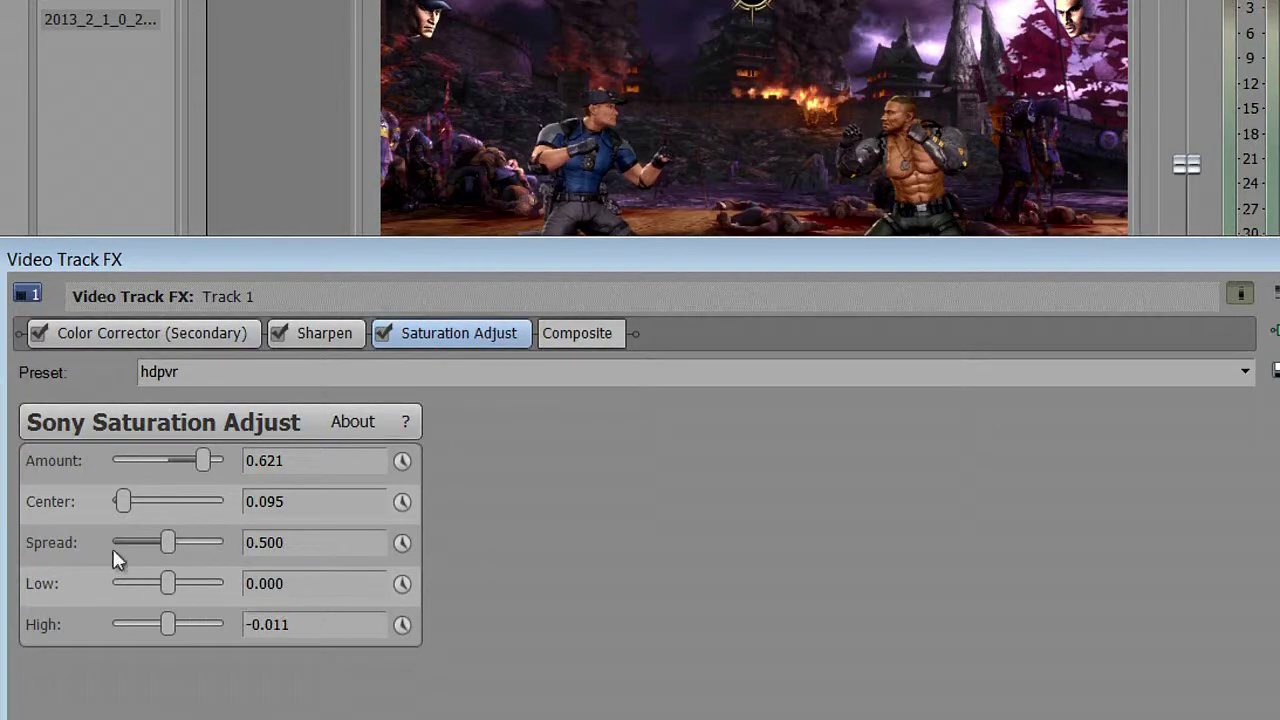
{"action": "left_click_drag", "start_coordinate": [558, 266], "coordinate": [1275, 340]}
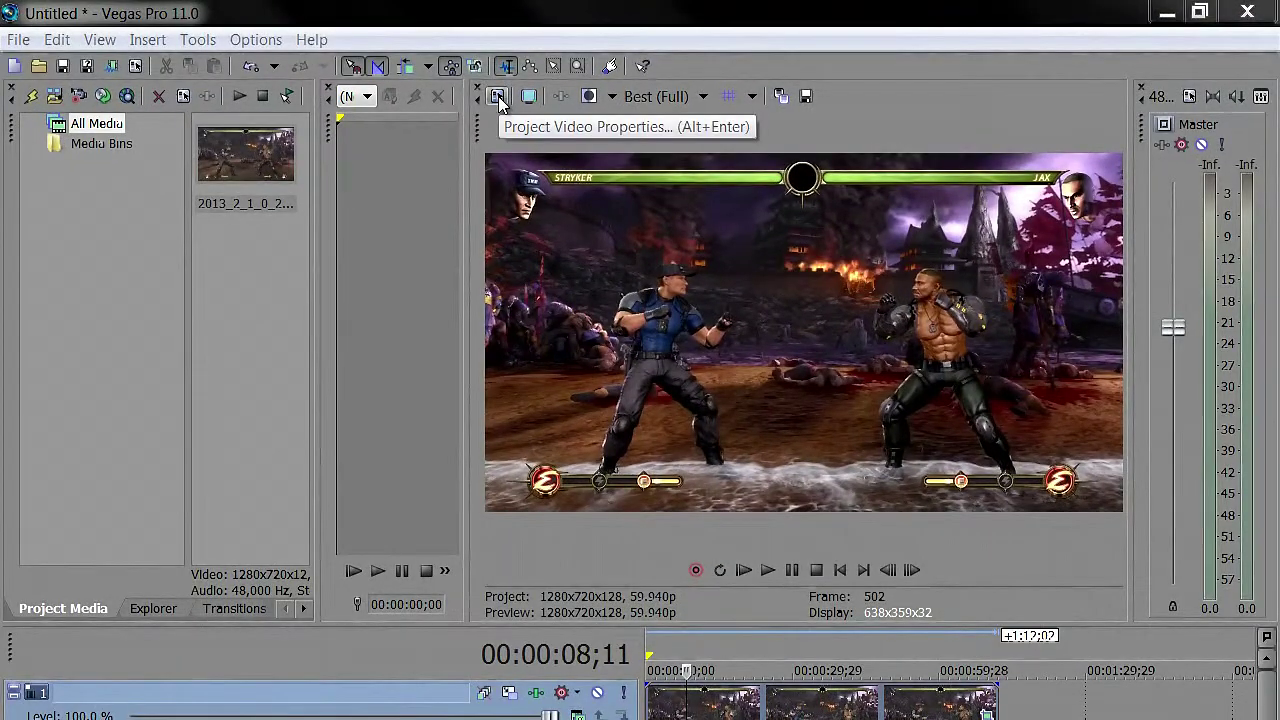
Review Project Properties: keep Deinterlace at None and gamma 2.222 (Video), check Audio, return to Video.
{"action": "left_click", "coordinate": [498, 96]}
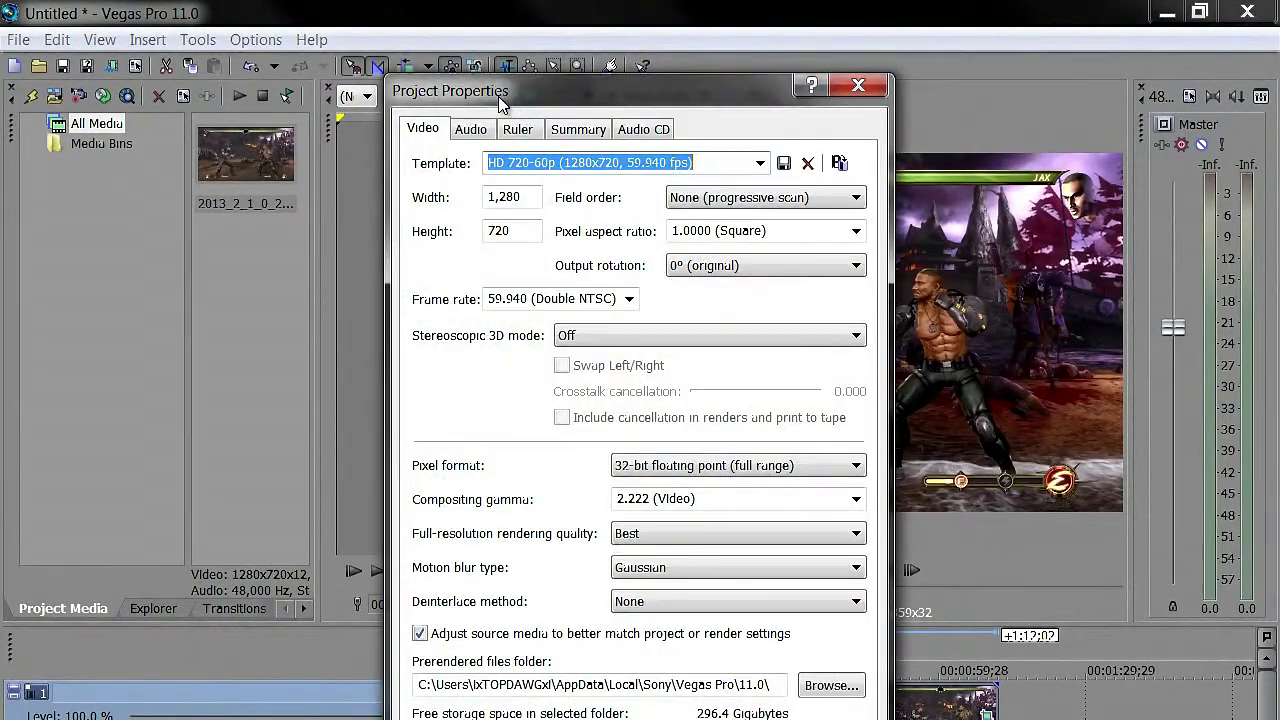
{"action": "left_click_drag", "start_coordinate": [551, 101], "coordinate": [309, 222]}
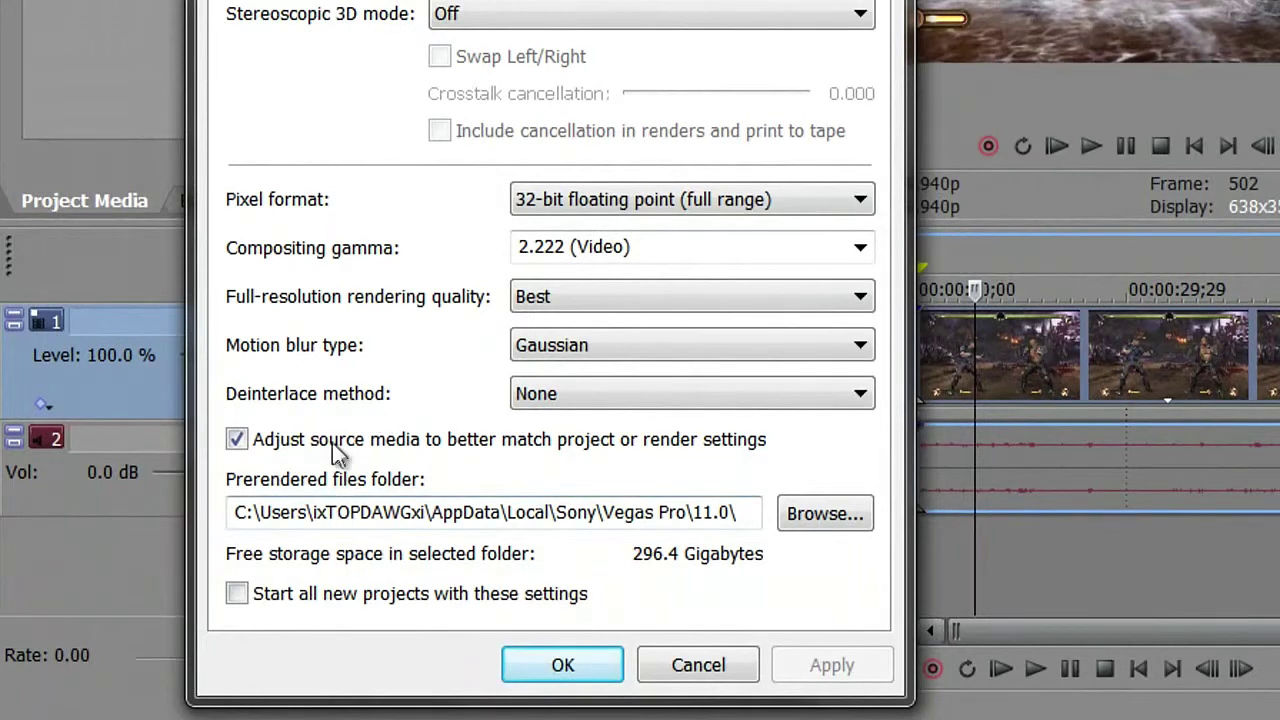
{"action": "left_click", "coordinate": [545, 398]}
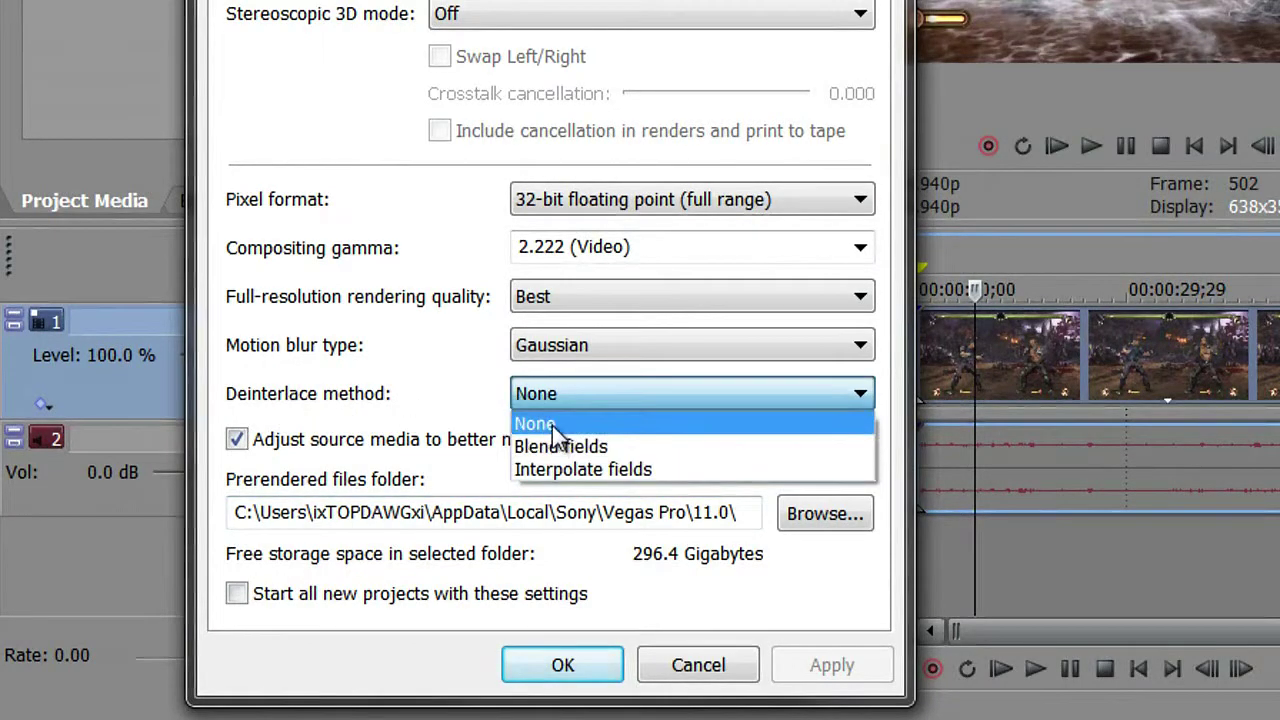
{"action": "left_click", "coordinate": [449, 360]}
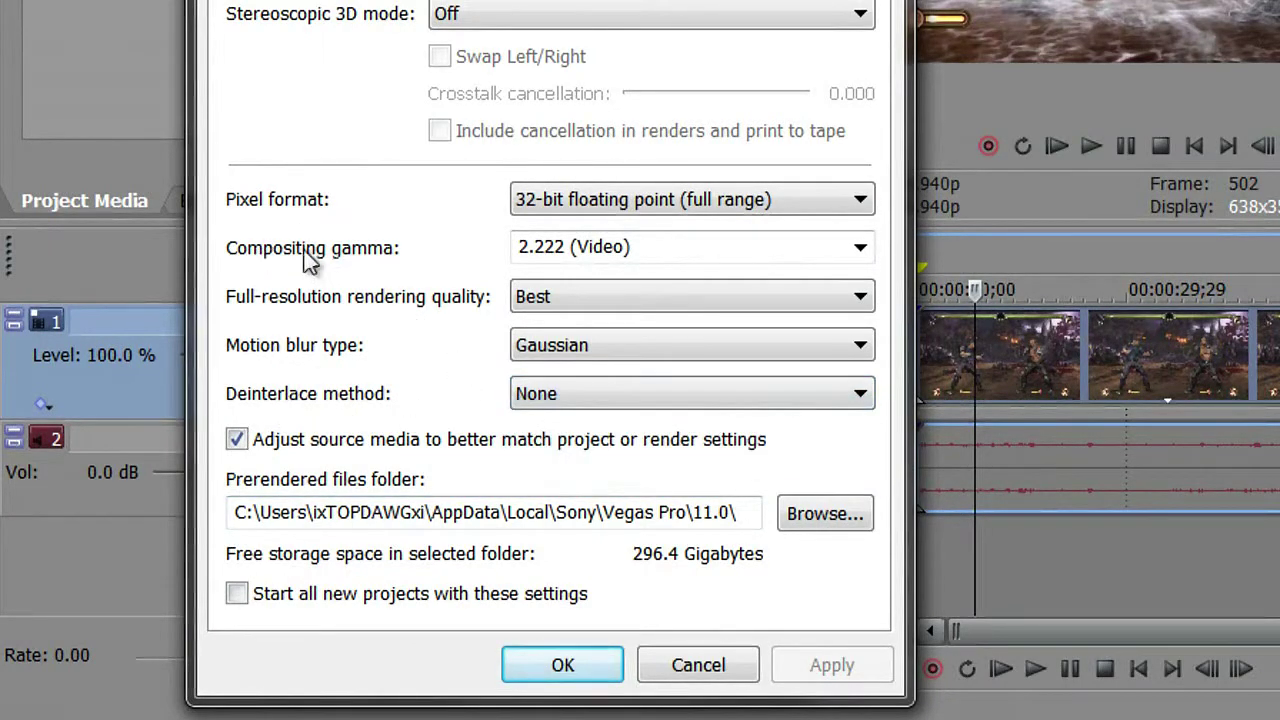
{"action": "left_click", "coordinate": [862, 248]}
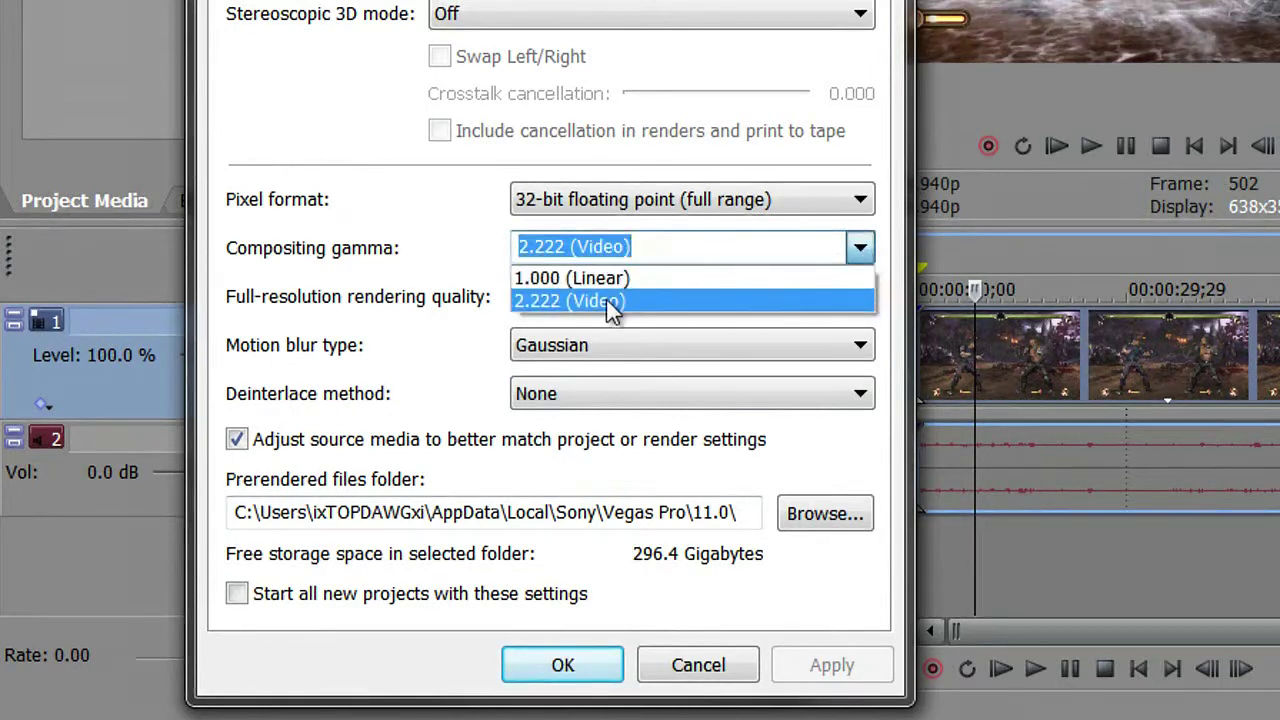
{"action": "left_click", "coordinate": [345, 222]}
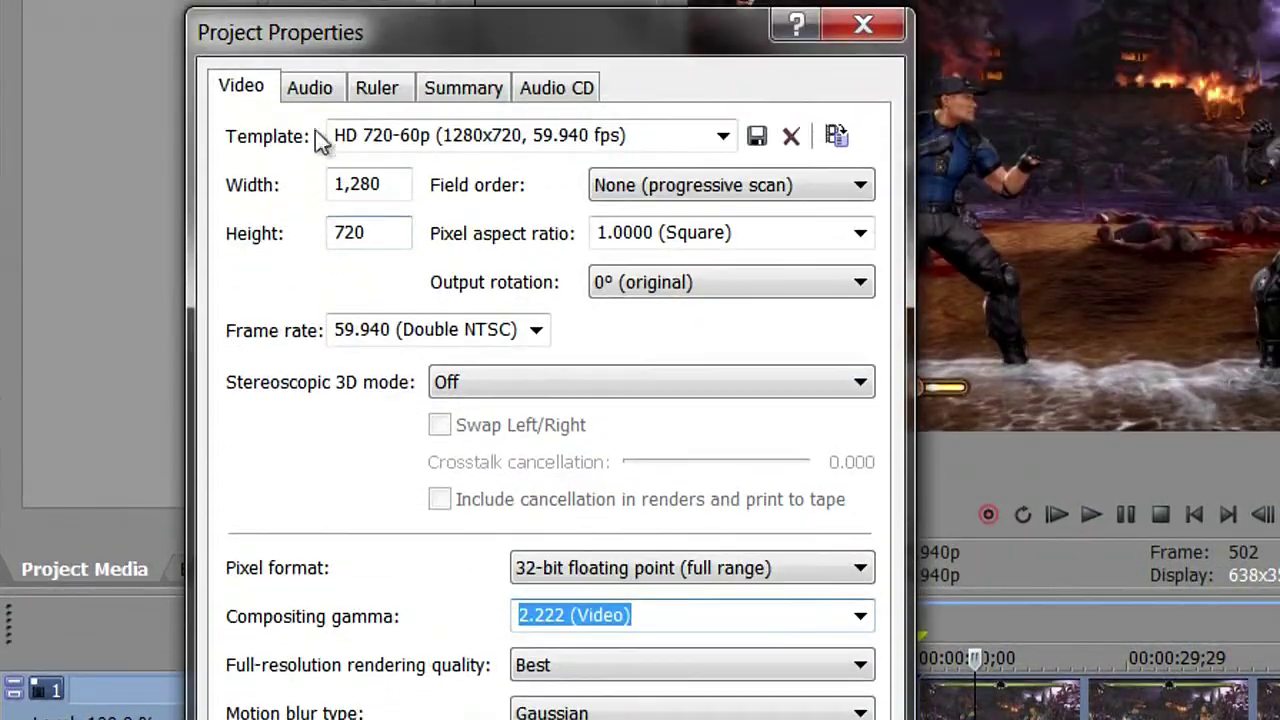
{"action": "left_click", "coordinate": [314, 36]}
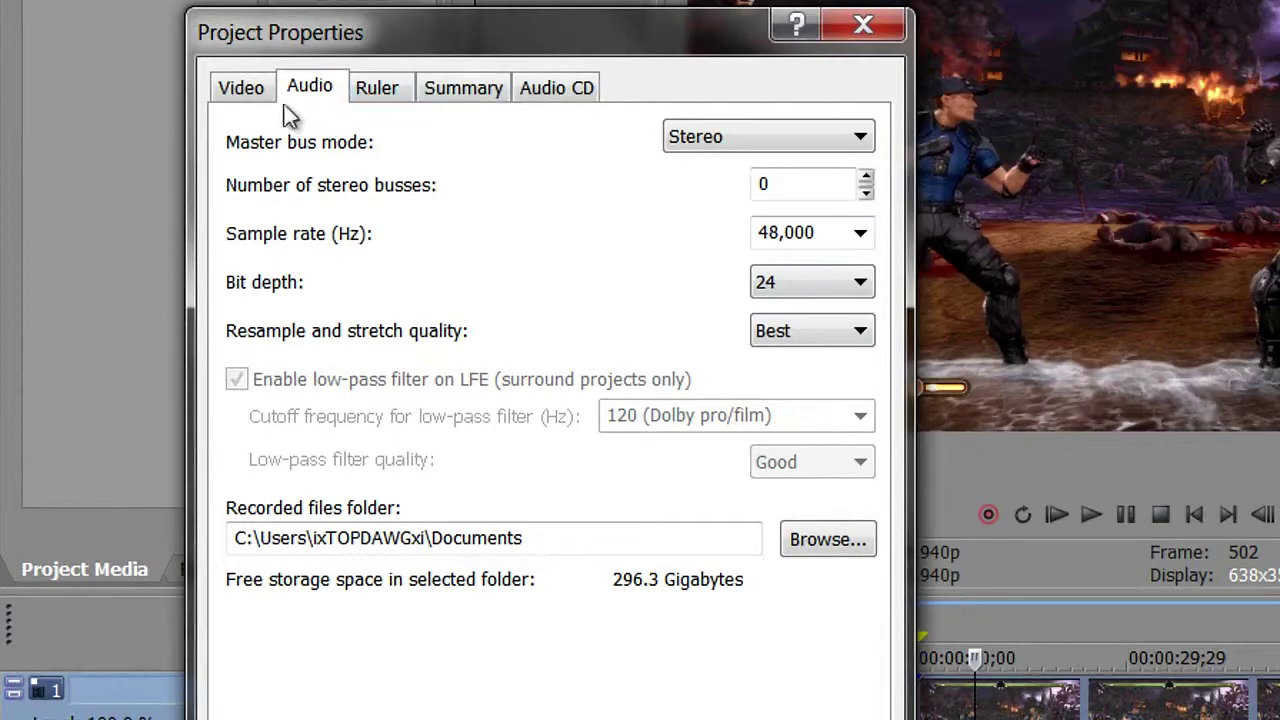
{"action": "left_click", "coordinate": [250, 88]}
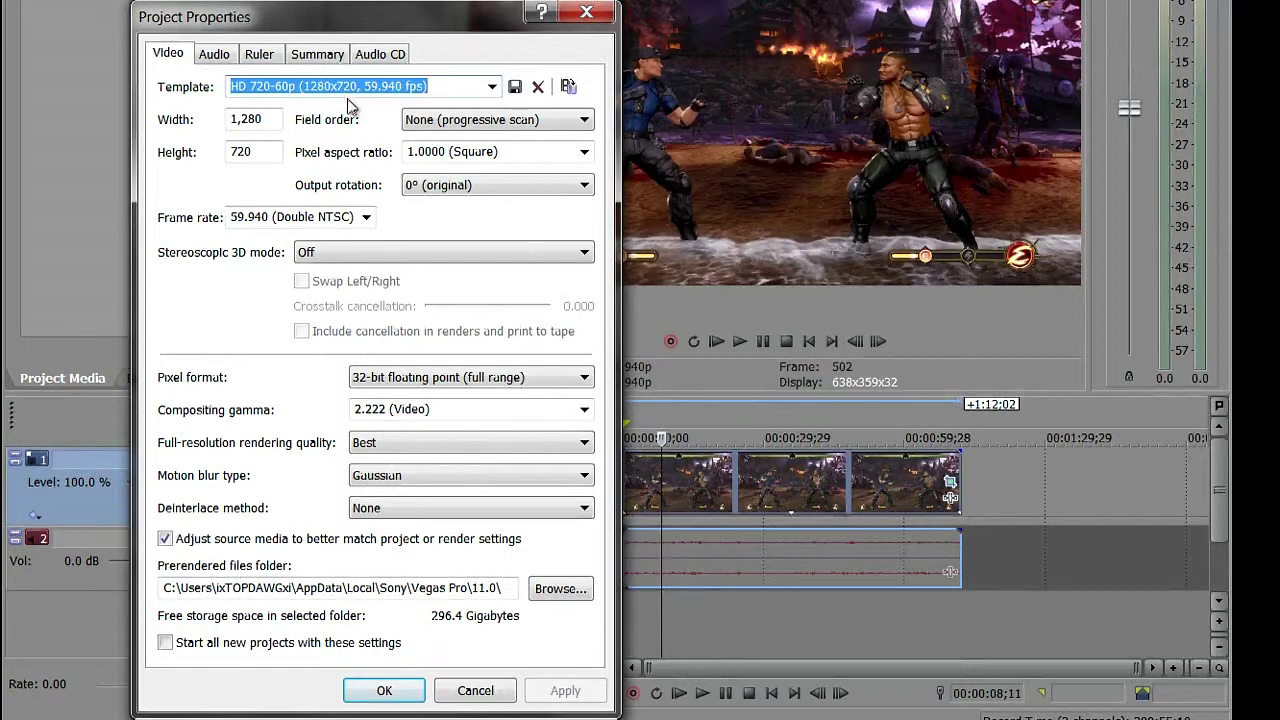
Name the template 'Lolly olly', make it the default for all new projects, and apply.
{"action": "key", "text": "BackSpace"}
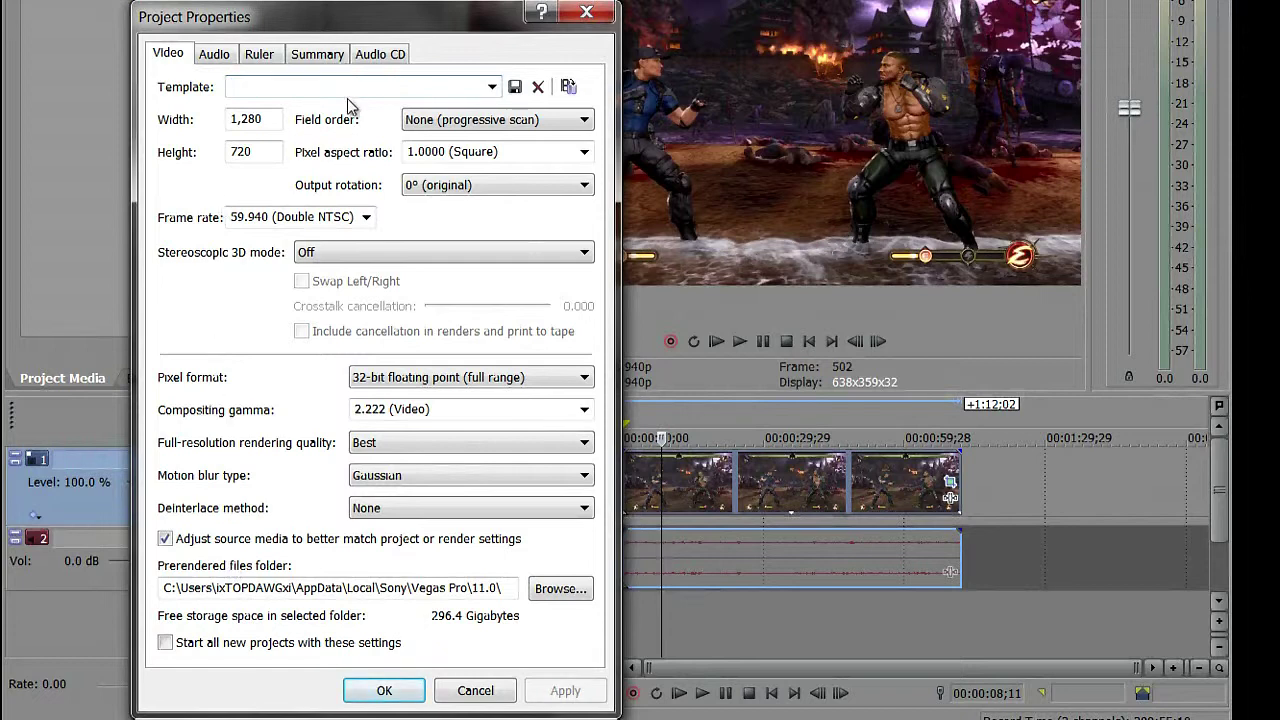
{"action": "type", "text": "Lolly "}
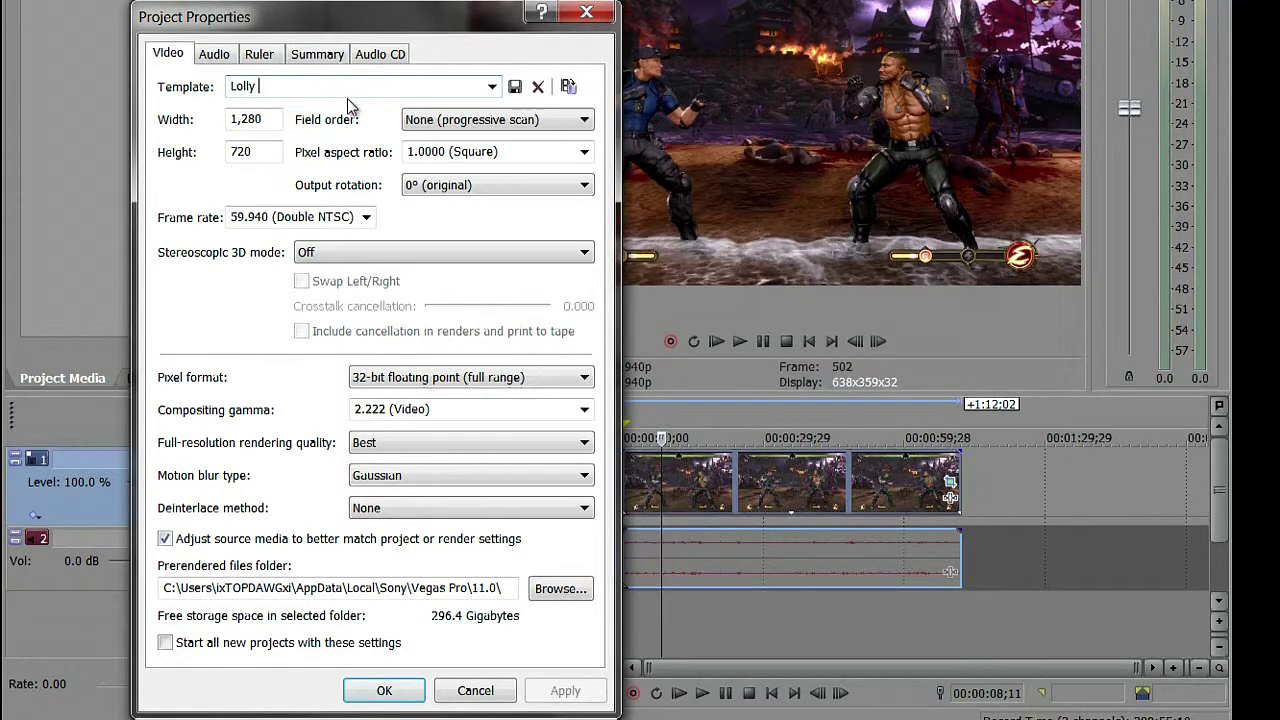
{"action": "type", "text": "olly"}
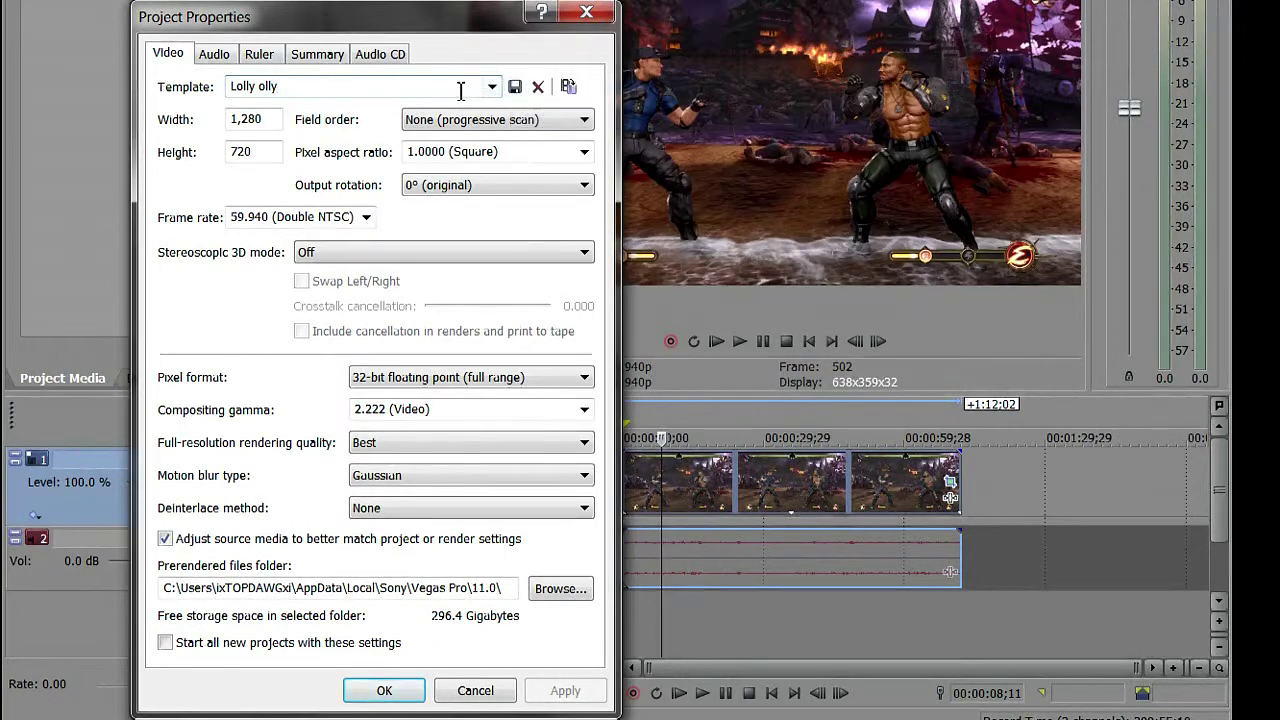
{"action": "left_click", "coordinate": [165, 643]}
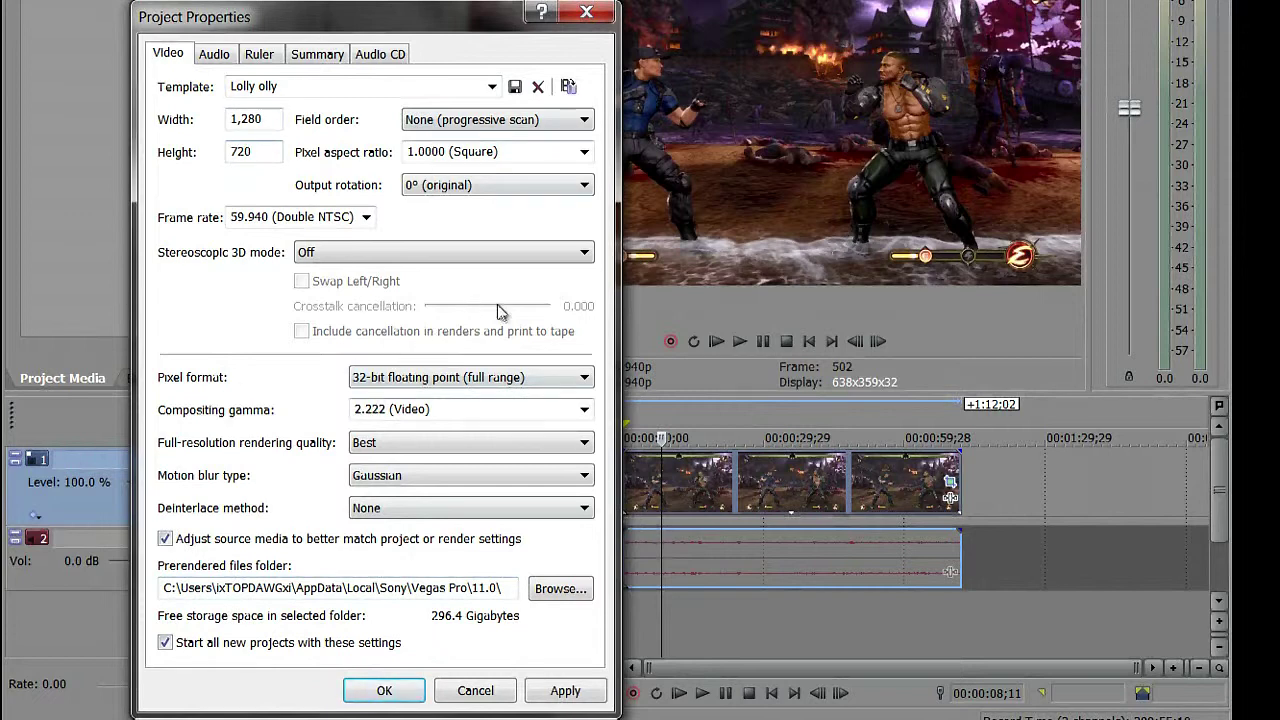
{"action": "left_click", "coordinate": [561, 692]}
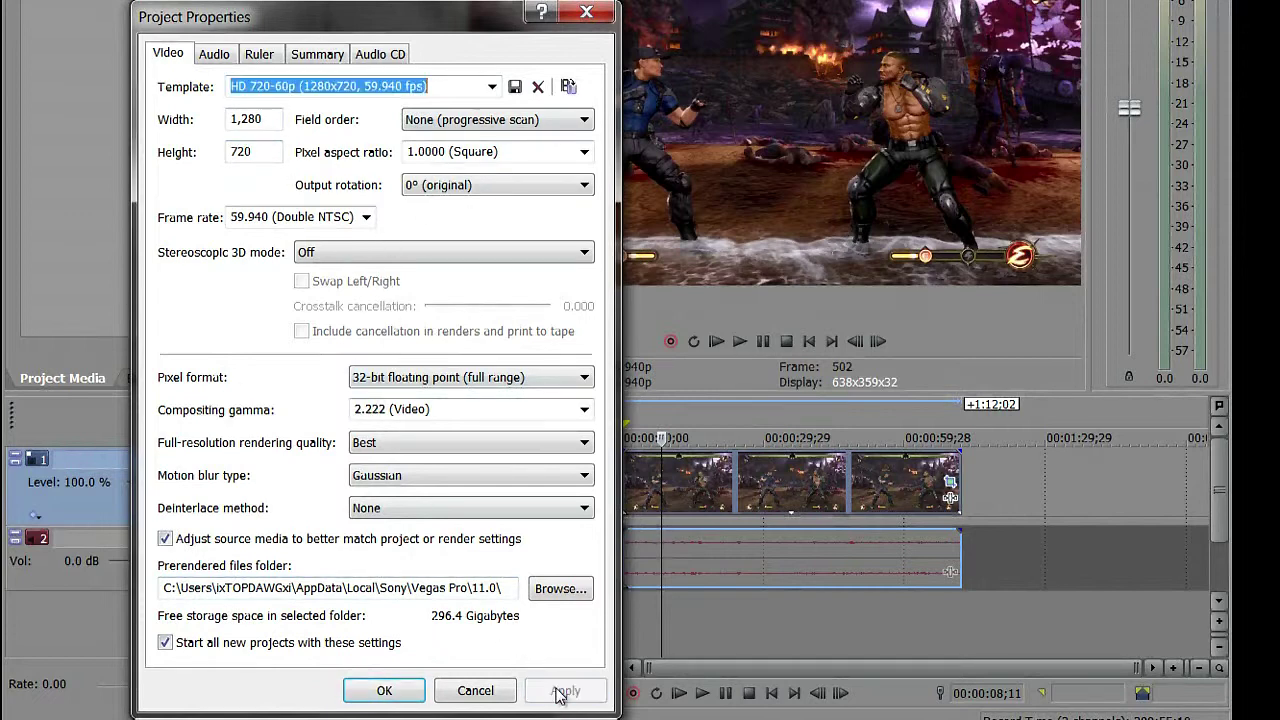
{"action": "left_click", "coordinate": [406, 696]}
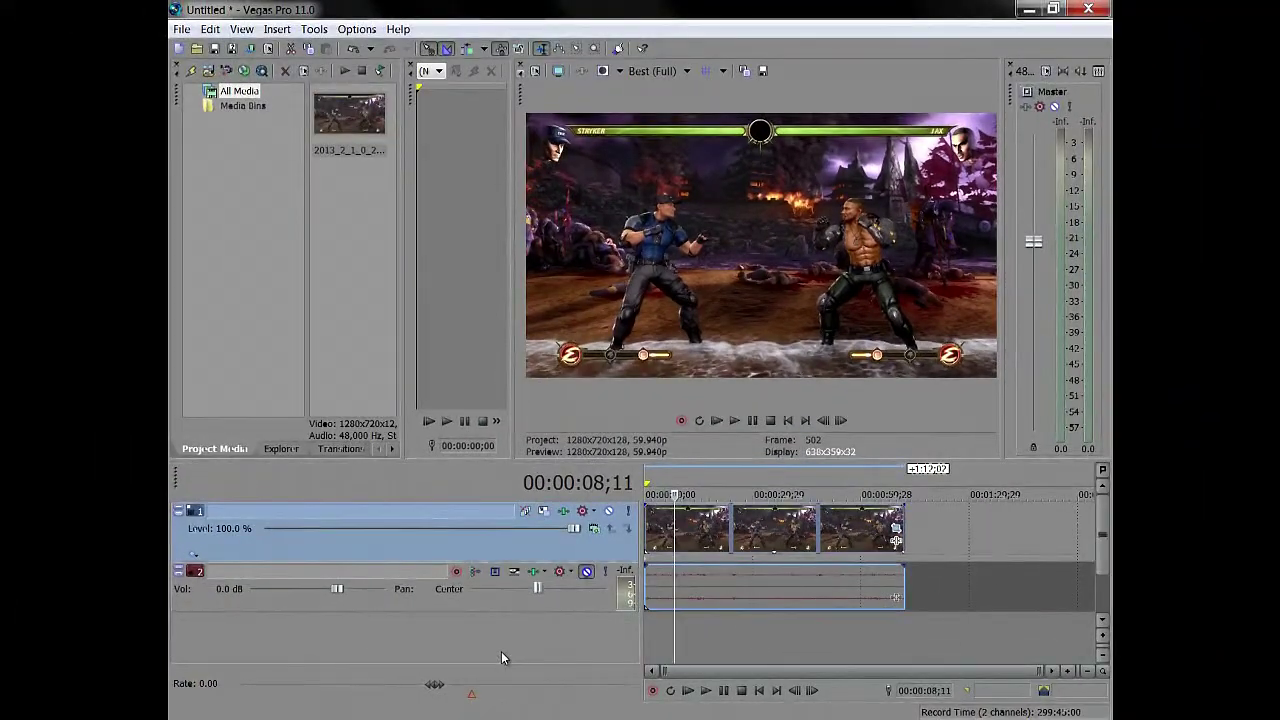
Turn off Maintain aspect ratio in the gameplay clip's event properties.
{"action": "right_click", "coordinate": [745, 540]}
{"action": "left_click", "coordinate": [779, 522]}
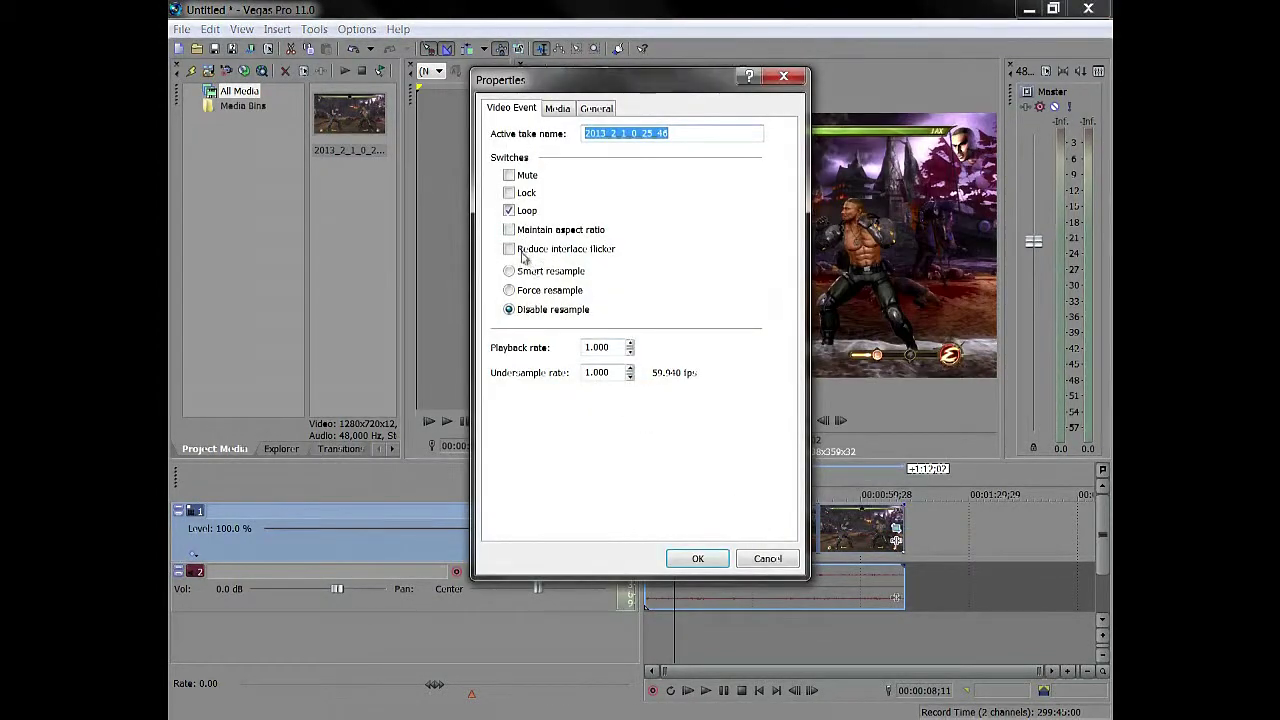
{"action": "left_click", "coordinate": [510, 230]}
{"action": "left_click", "coordinate": [710, 558]}
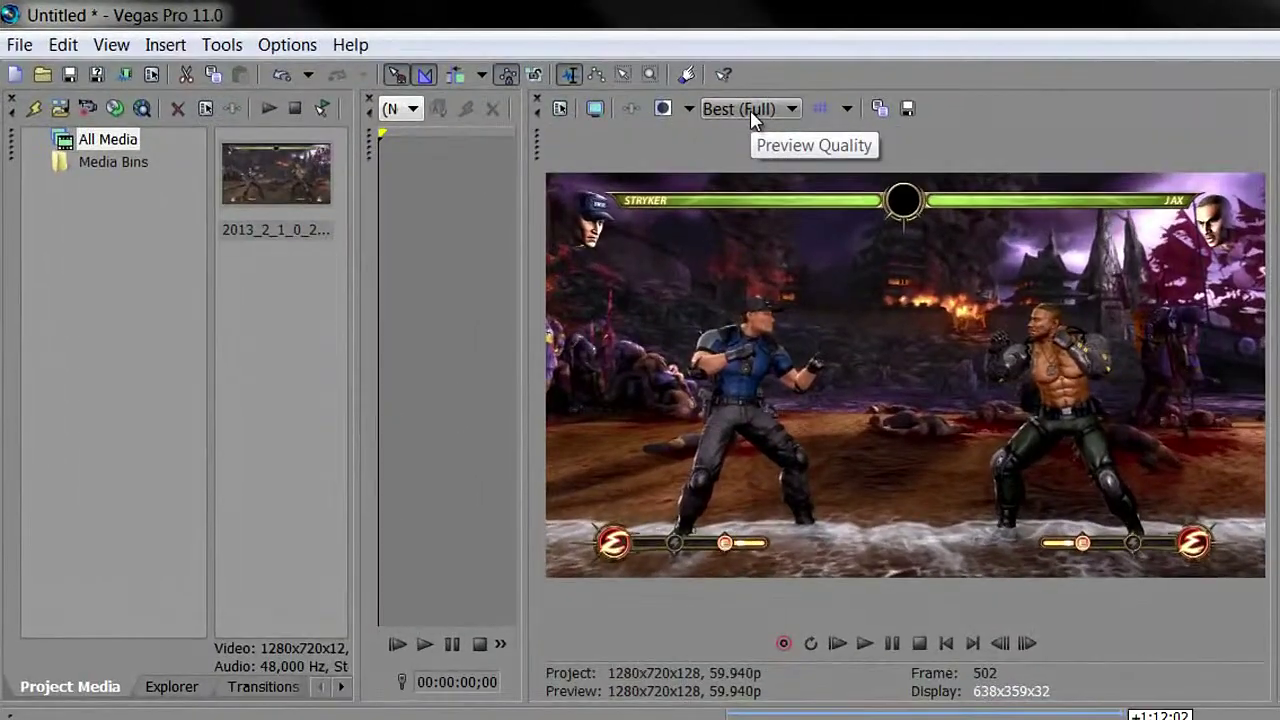
Check the Preview Quality setting and leave it at Best (Full).
{"action": "left_click", "coordinate": [715, 108]}
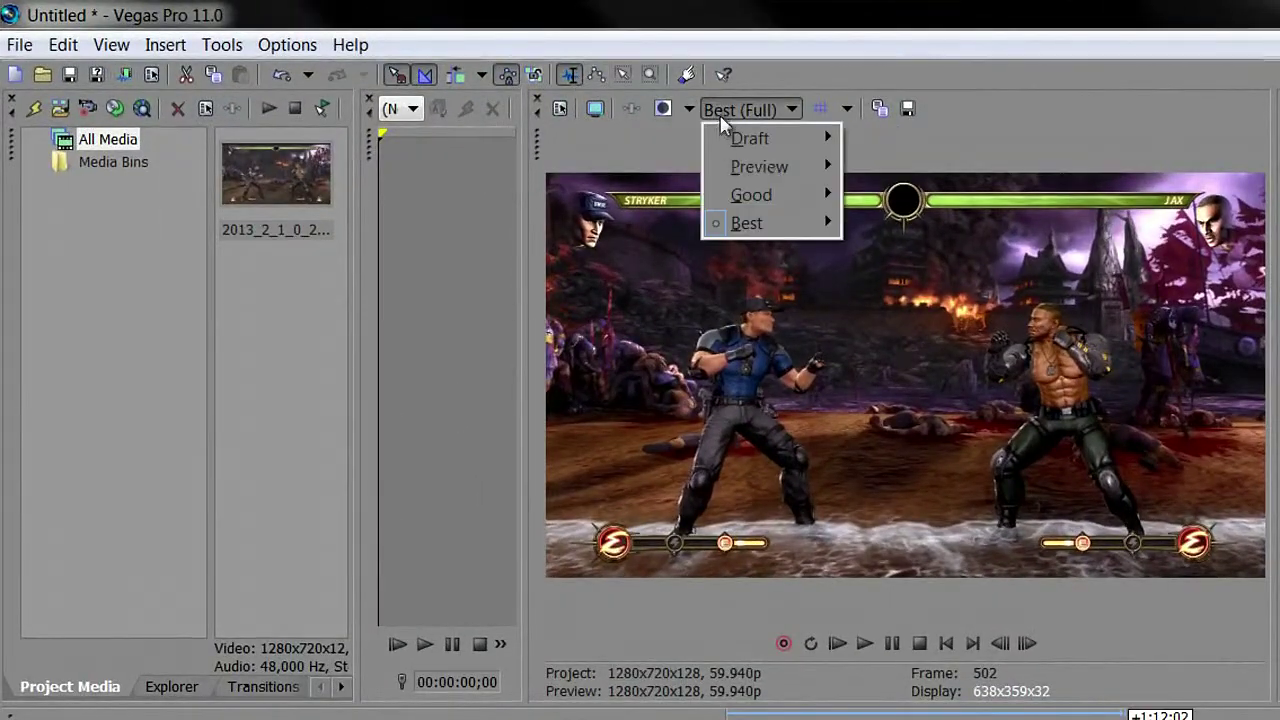
{"action": "mouse_move", "coordinate": [757, 223]}
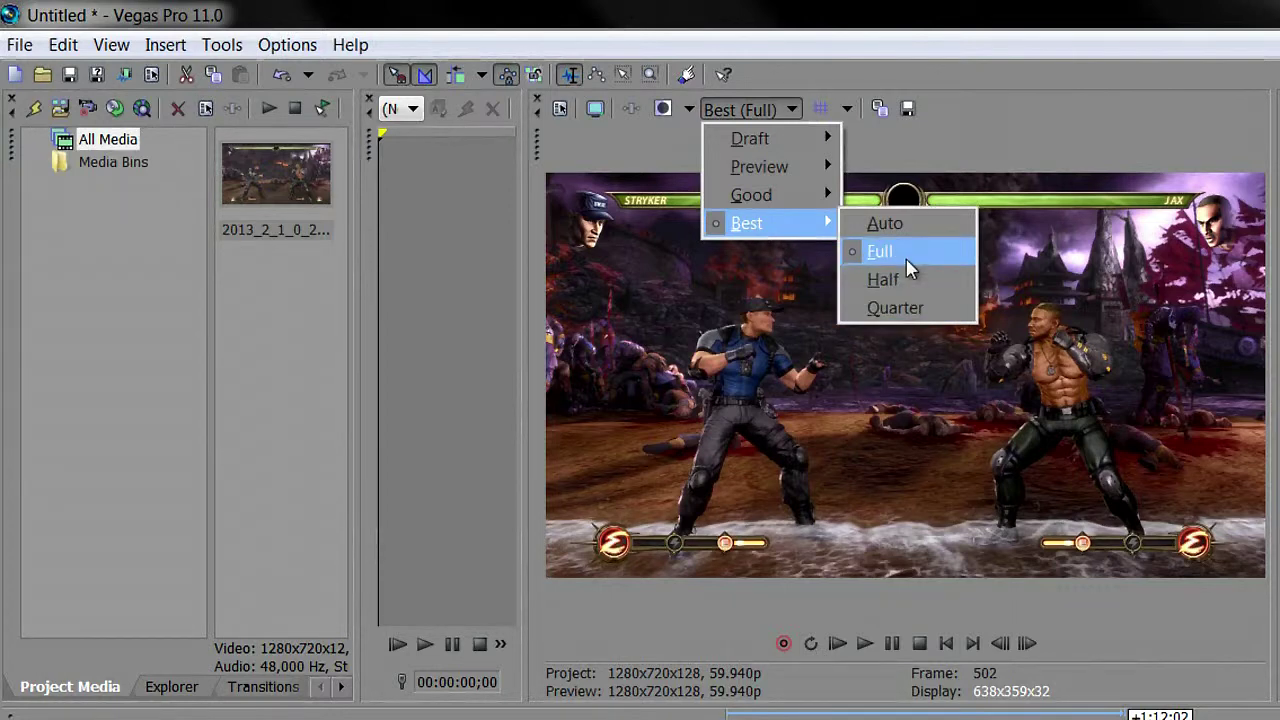
{"action": "left_click", "coordinate": [908, 30]}
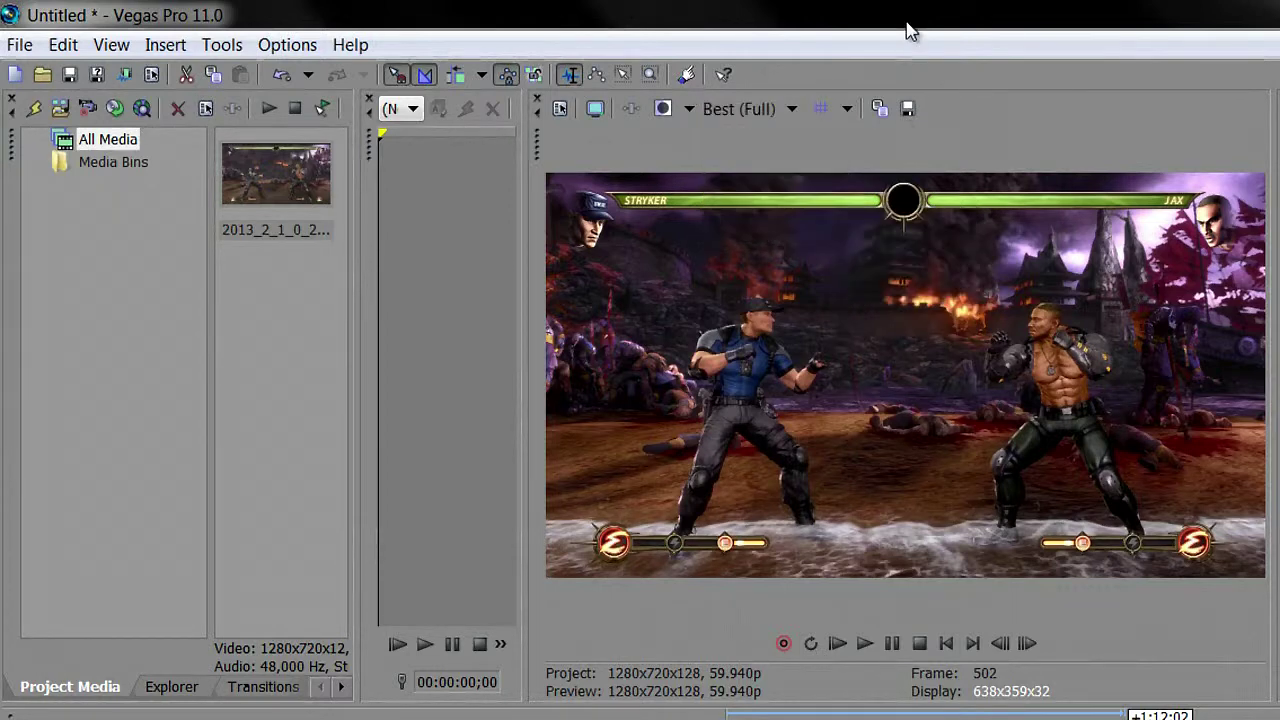
Open Render As and select the MainConcept AVC/AAC (*.mp4) output format.
{"action": "left_click", "coordinate": [20, 45]}
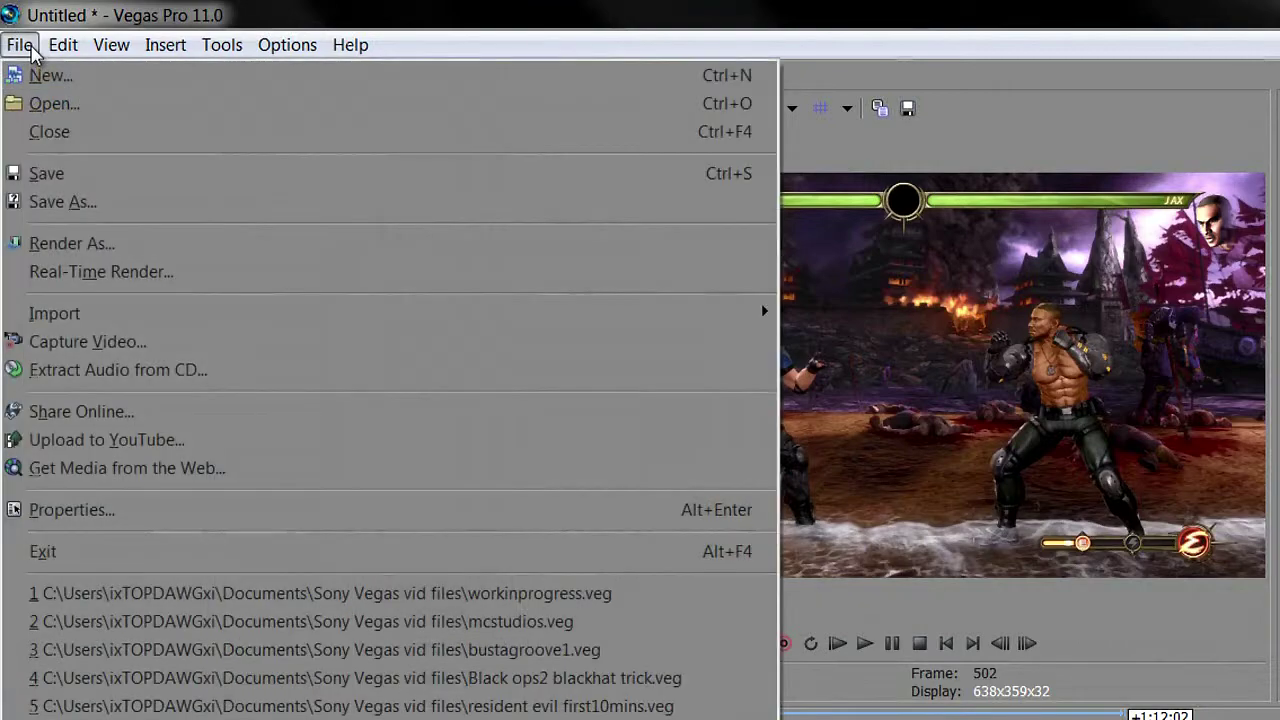
{"action": "left_click", "coordinate": [40, 243]}
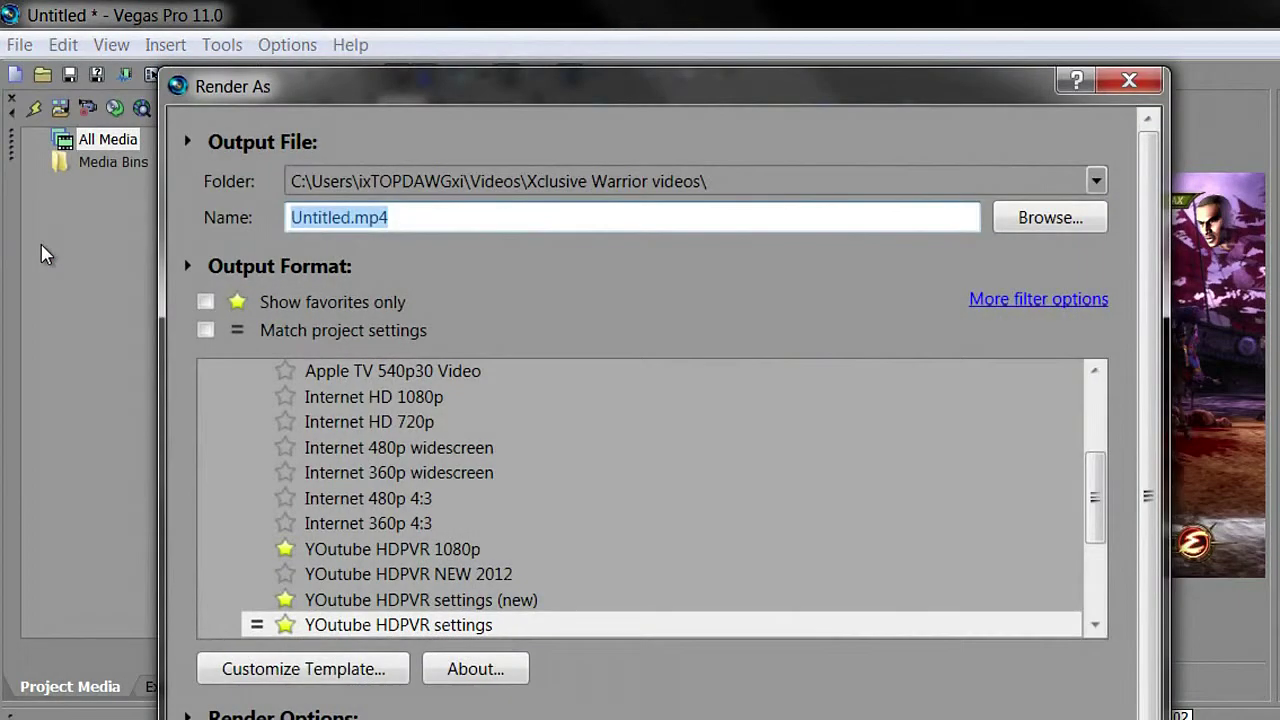
{"action": "left_click_drag", "start_coordinate": [1096, 505], "coordinate": [1097, 415]}
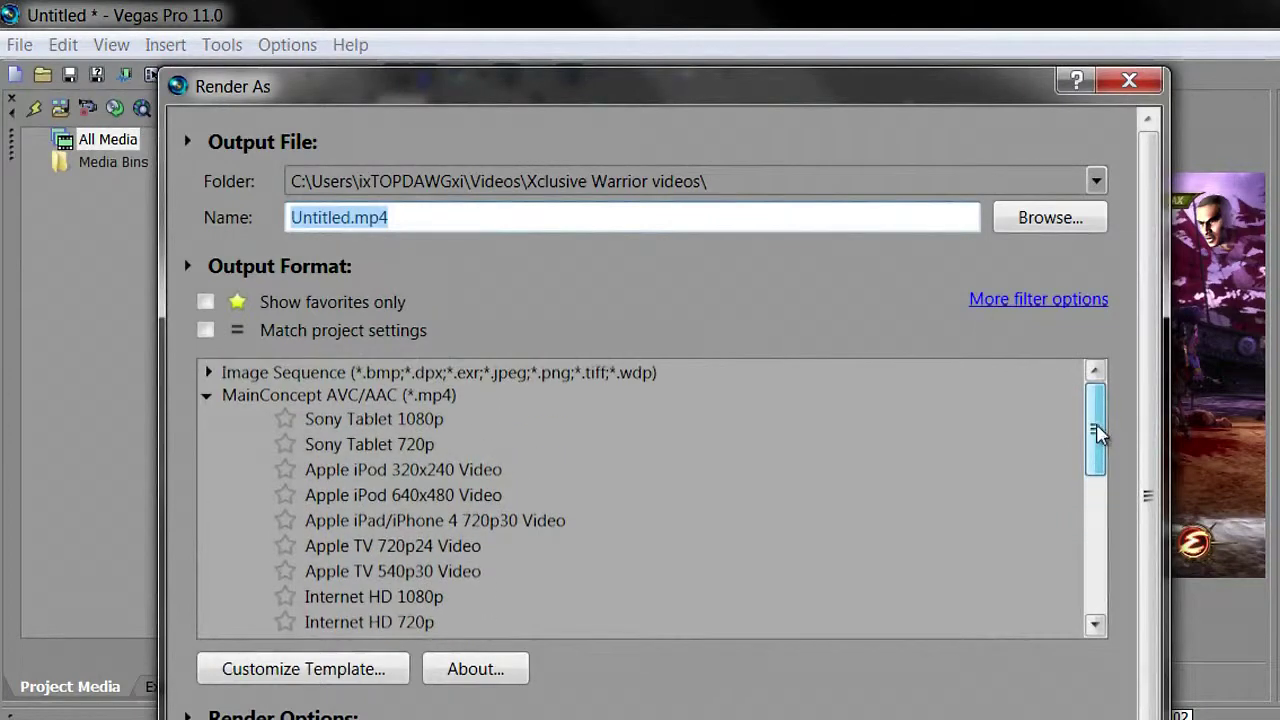
{"action": "left_click", "coordinate": [256, 397]}
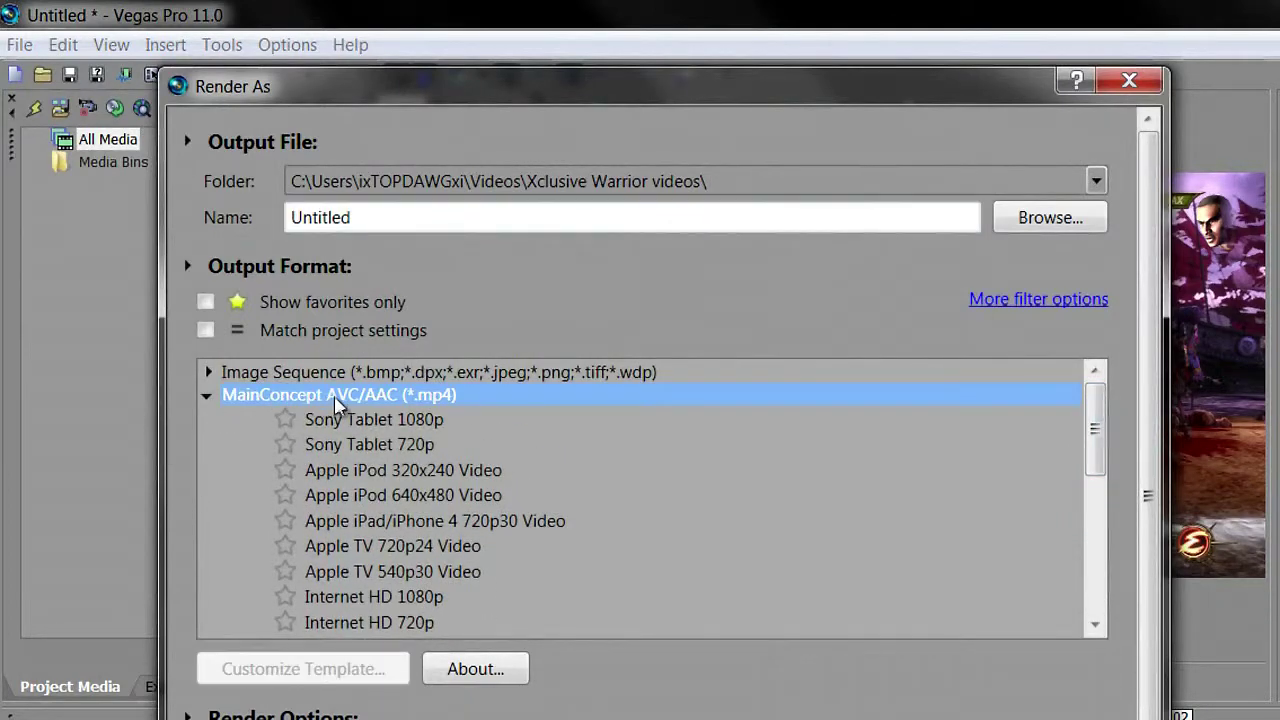